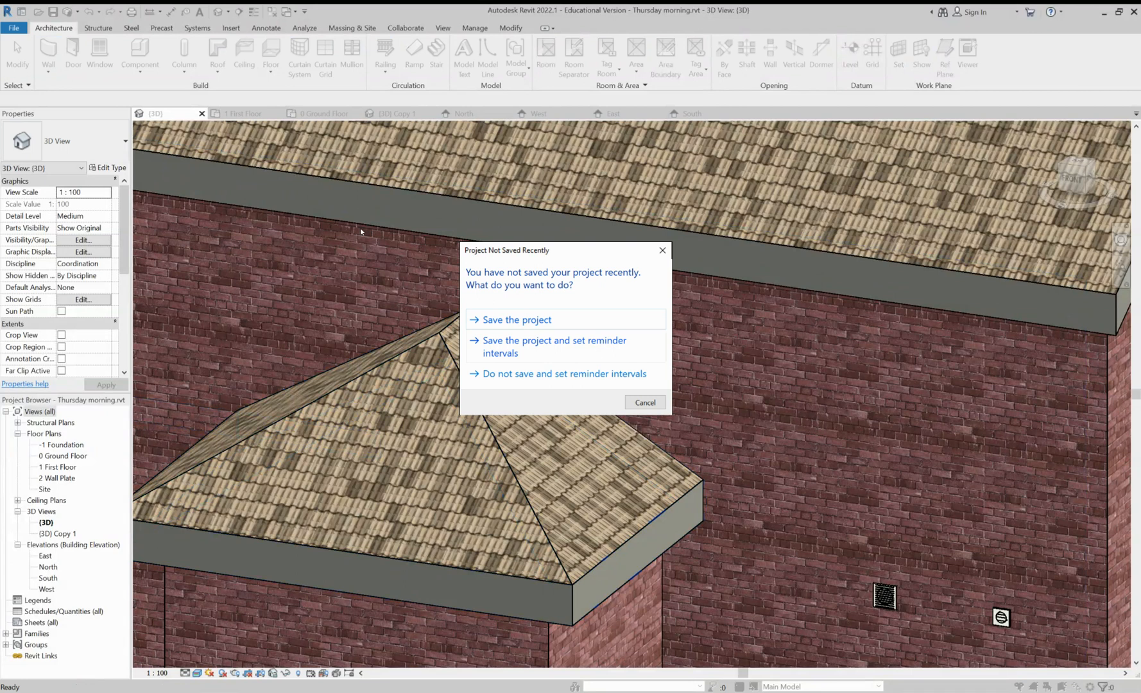
Dismiss the save reminder and create a new family from the Metric Generic Model wall based.rft template
{"action": "key", "text": "Escape"}
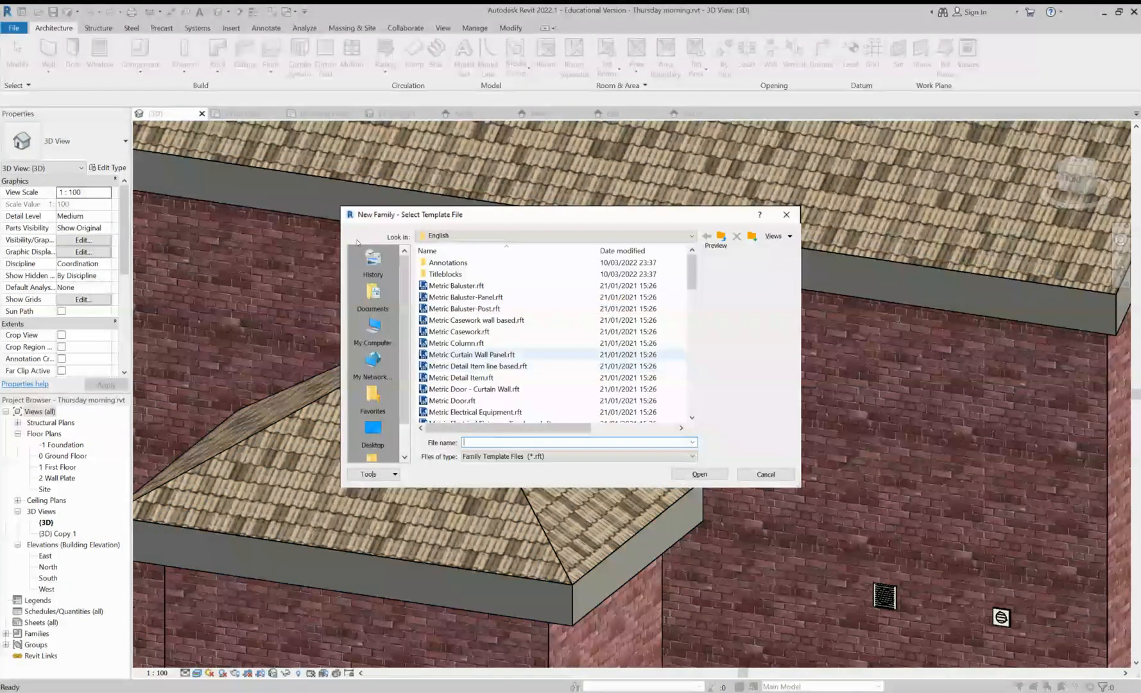
{"action": "scroll", "coordinate": [545, 354], "scroll_direction": "down", "scroll_amount": 5}
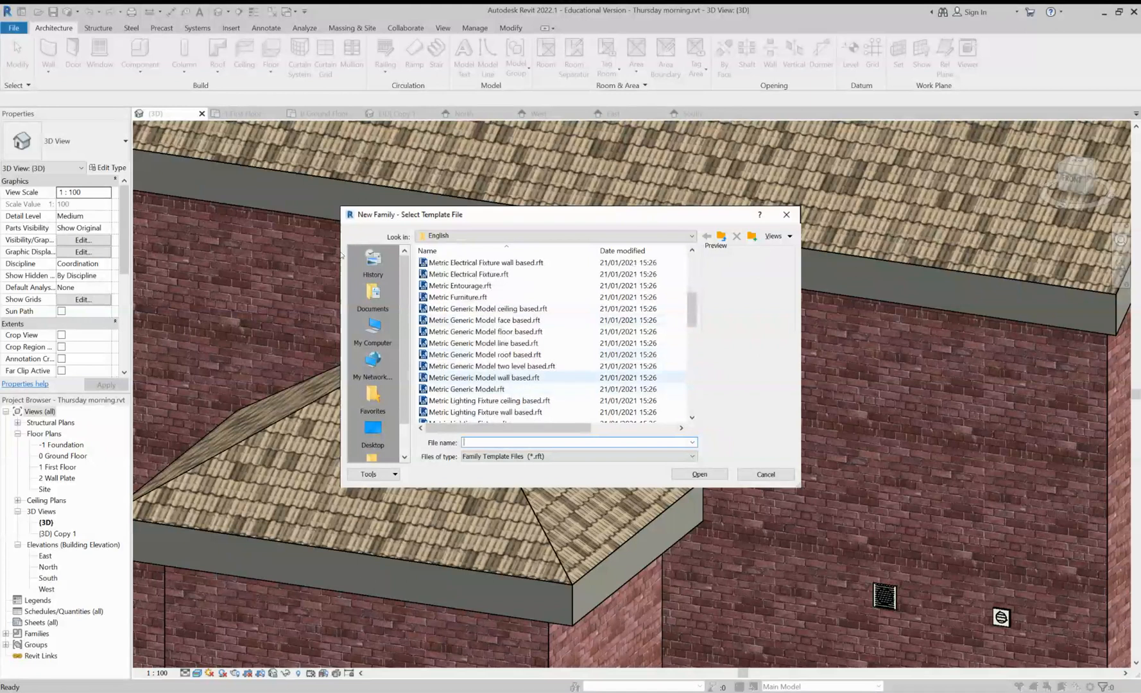
{"action": "left_click", "coordinate": [484, 378]}
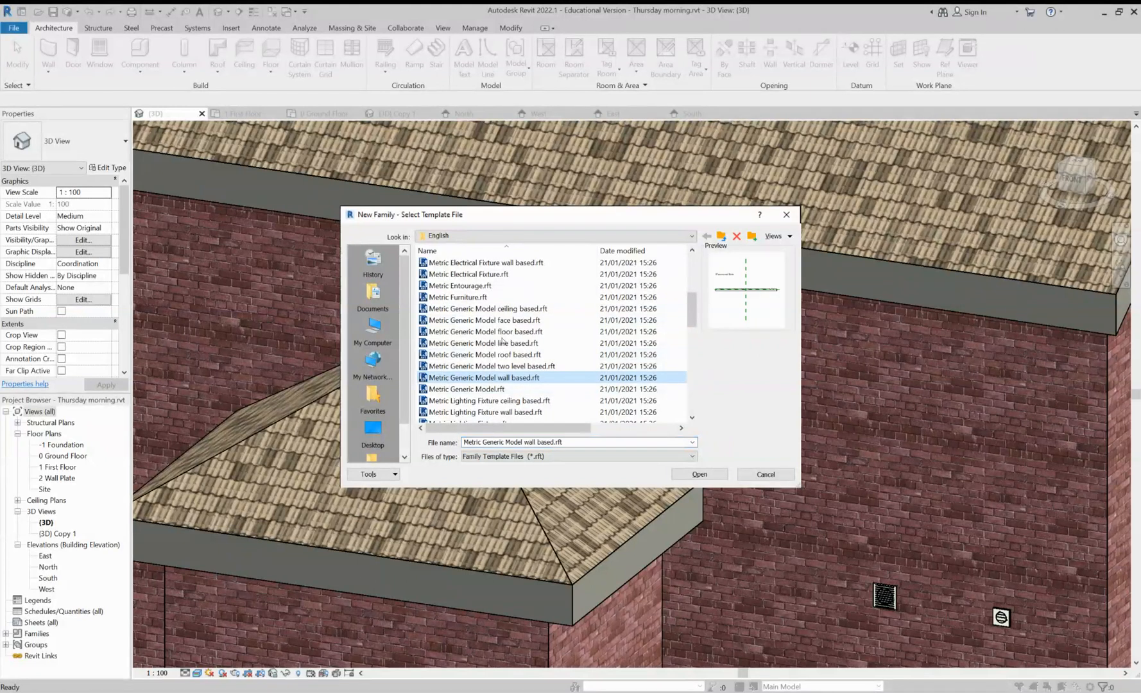
{"action": "key", "text": "Return"}
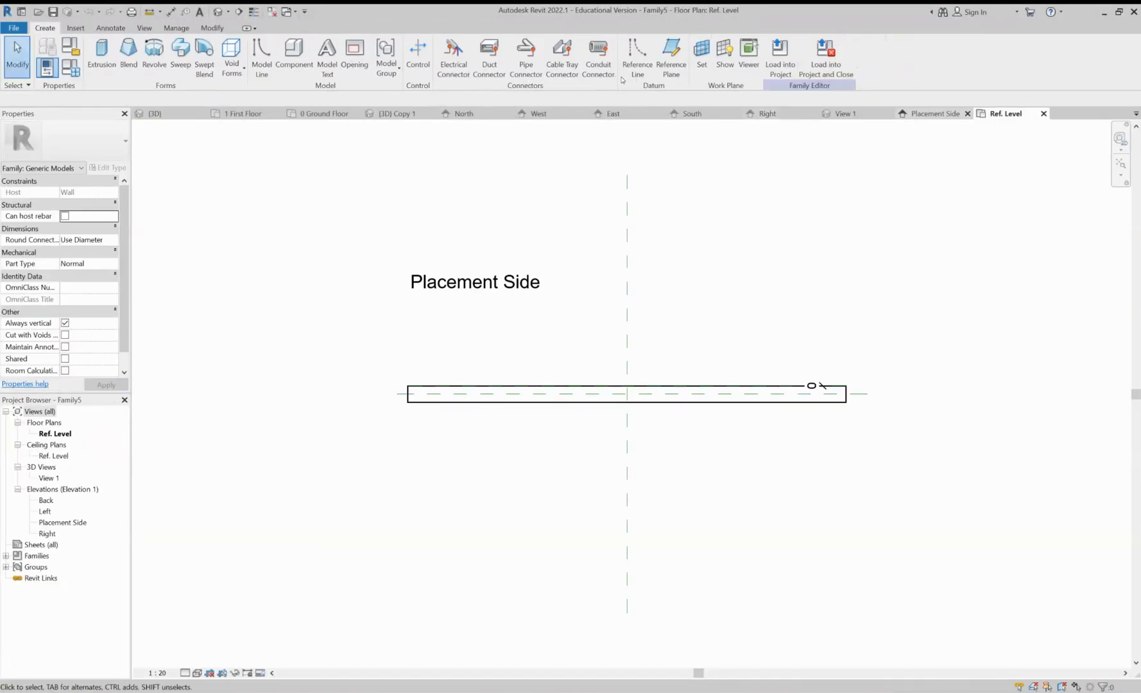
Compare the family's Right elevation with the Placement Side elevation, ending with the Placement Side elevation open
{"action": "left_click", "coordinate": [935, 114]}
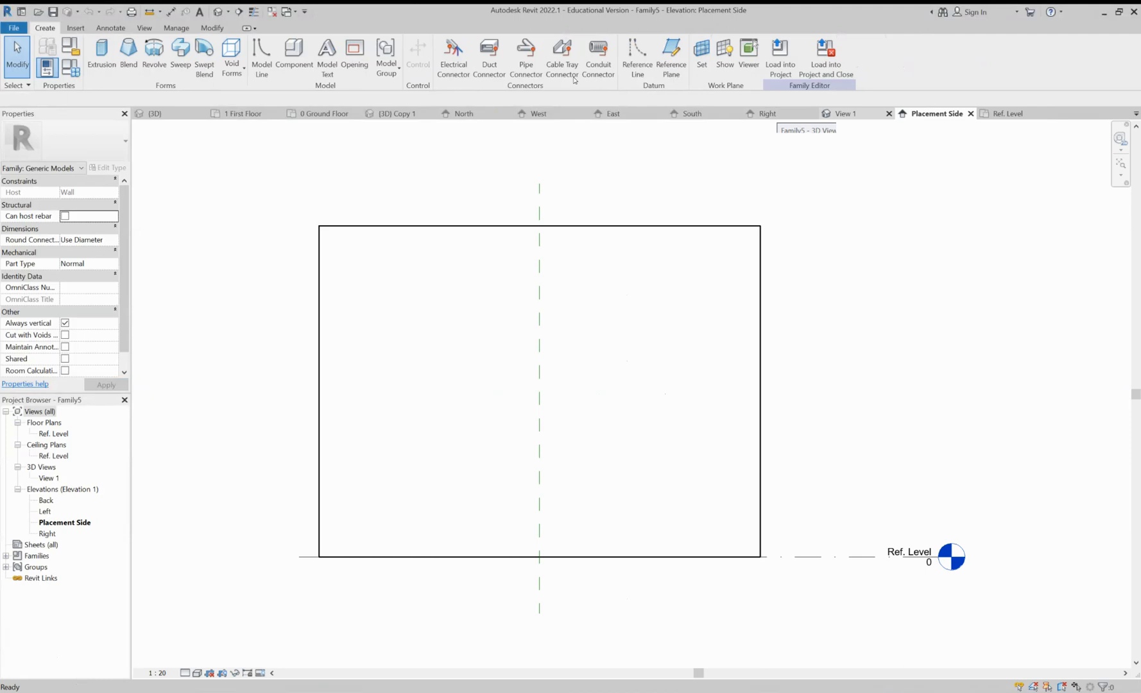
{"action": "key", "text": "ctrl+shift+Tab"}
{"action": "key", "text": "ctrl+shift+Tab"}
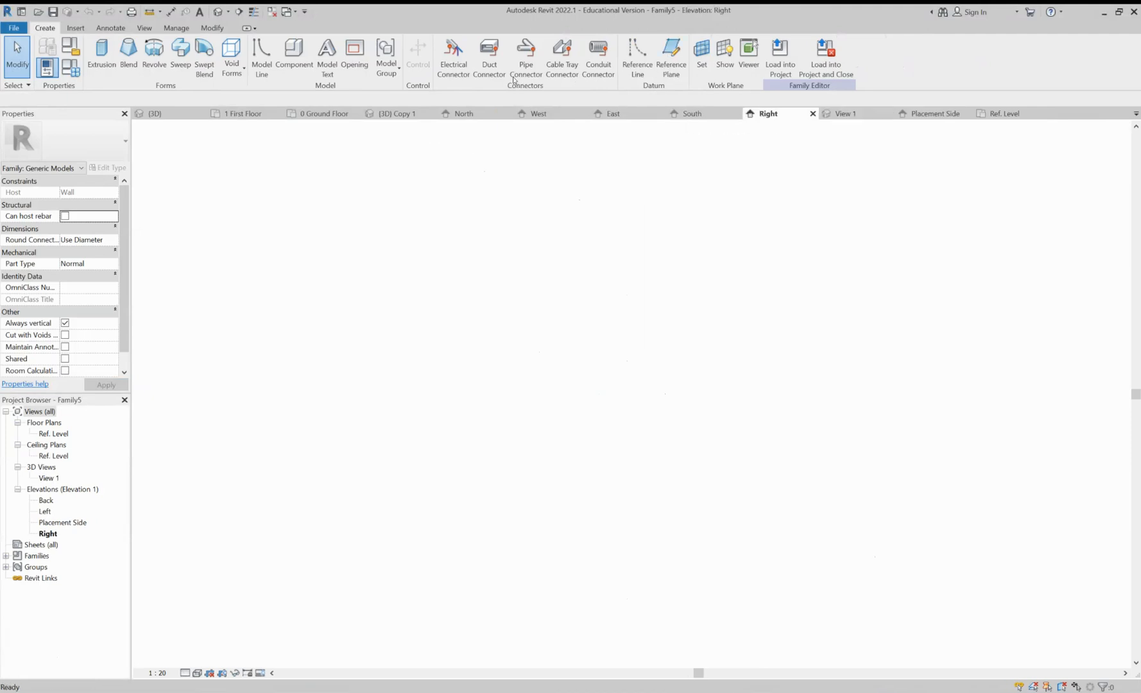
{"action": "key", "text": "ctrl+Tab"}
{"action": "key", "text": "ctrl+Tab"}
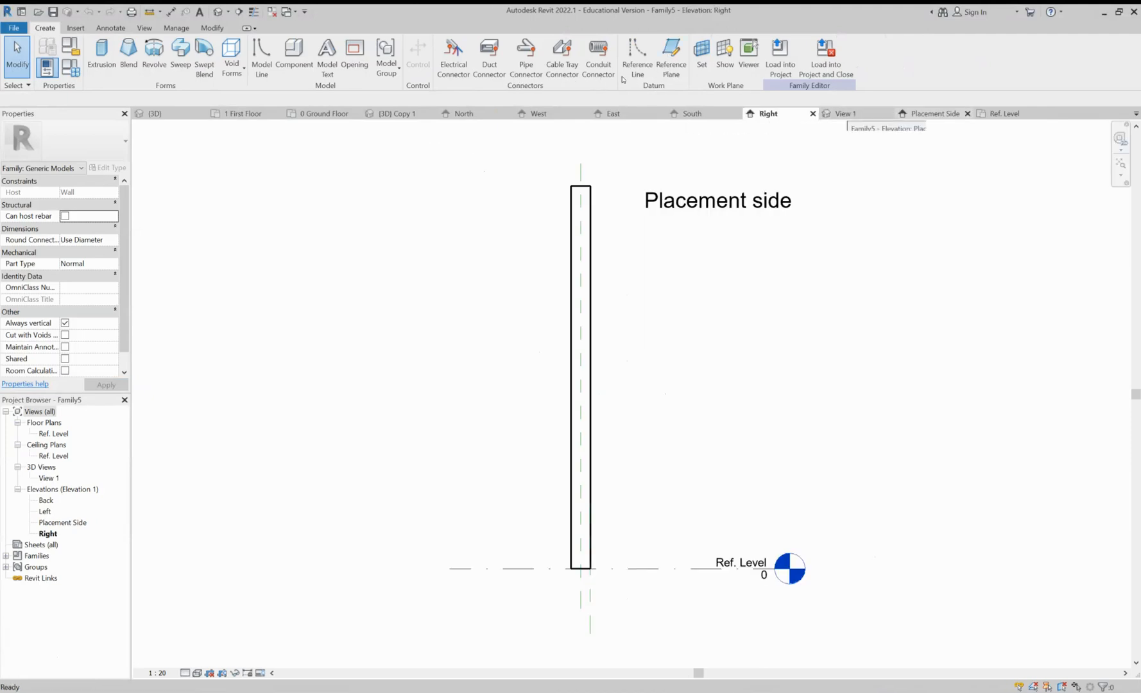
{"action": "scroll", "coordinate": [374, 287], "scroll_direction": "up", "scroll_amount": 1}
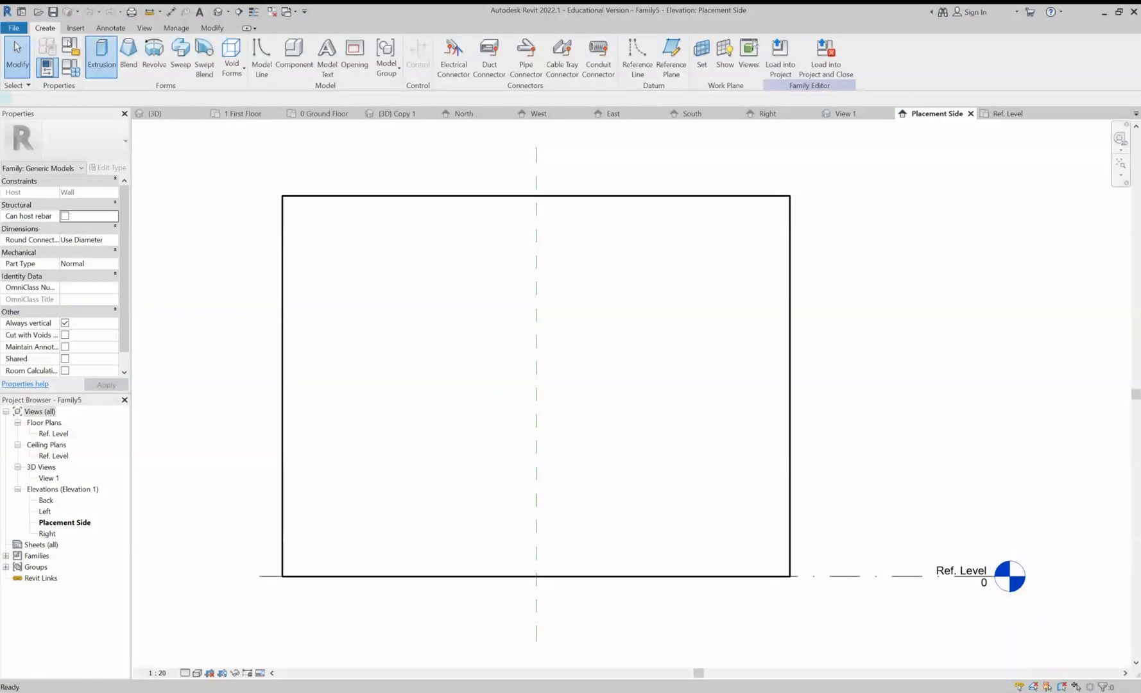
Start an extrusion on the wall face and sketch a sloping line about 440 mm long at 30° to the horizontal
{"action": "left_click", "coordinate": [101, 51]}
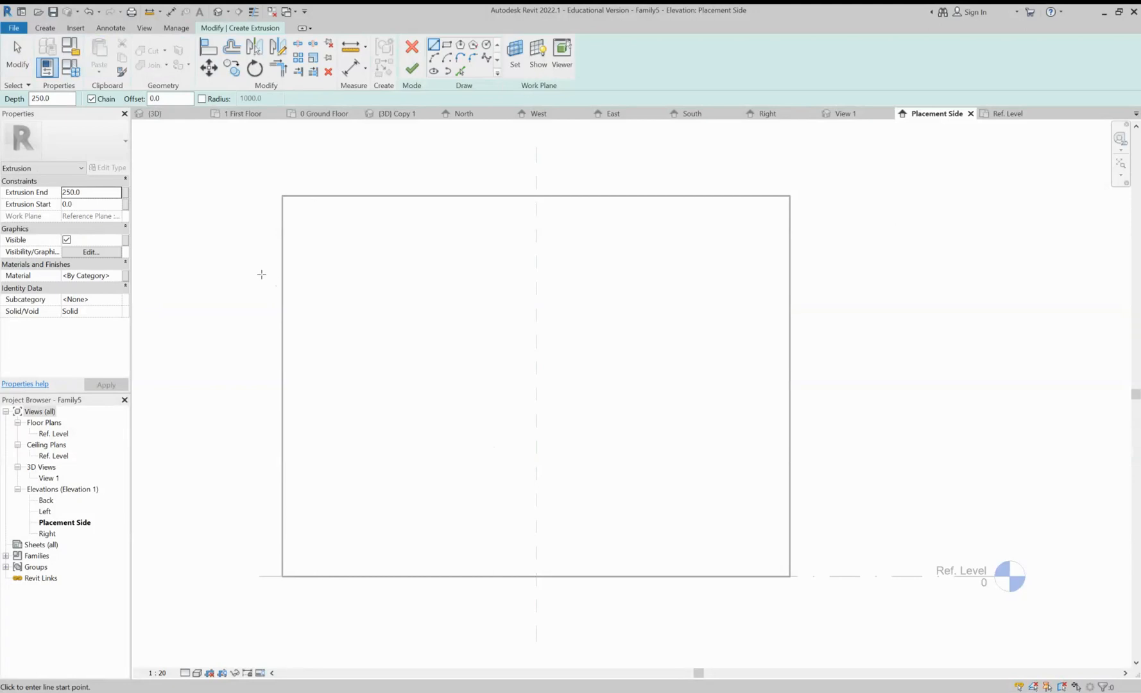
{"action": "left_click", "coordinate": [393, 412]}
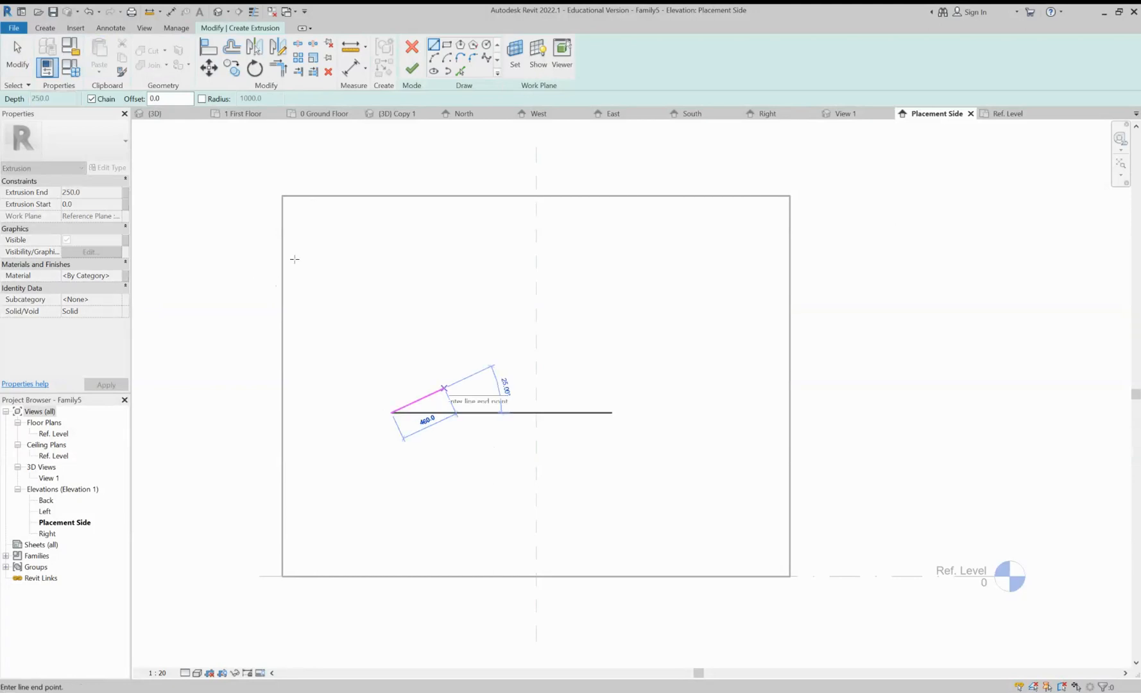
{"action": "scroll", "coordinate": [294, 258], "scroll_direction": "up", "scroll_amount": 3}
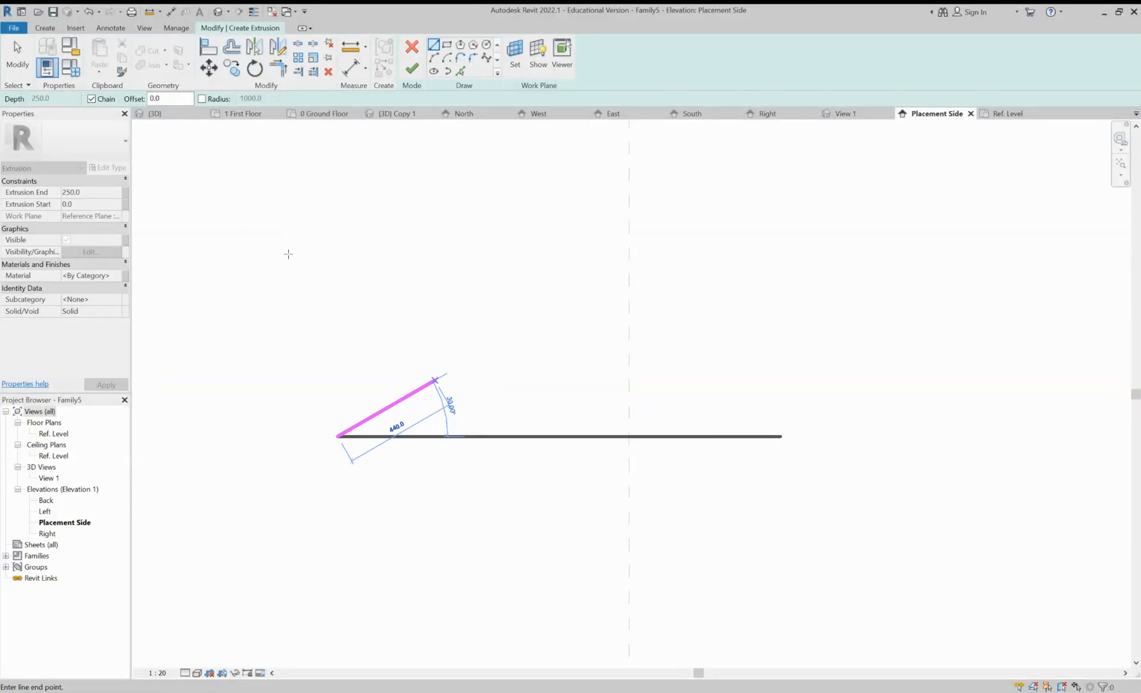
{"action": "left_click", "coordinate": [435, 380]}
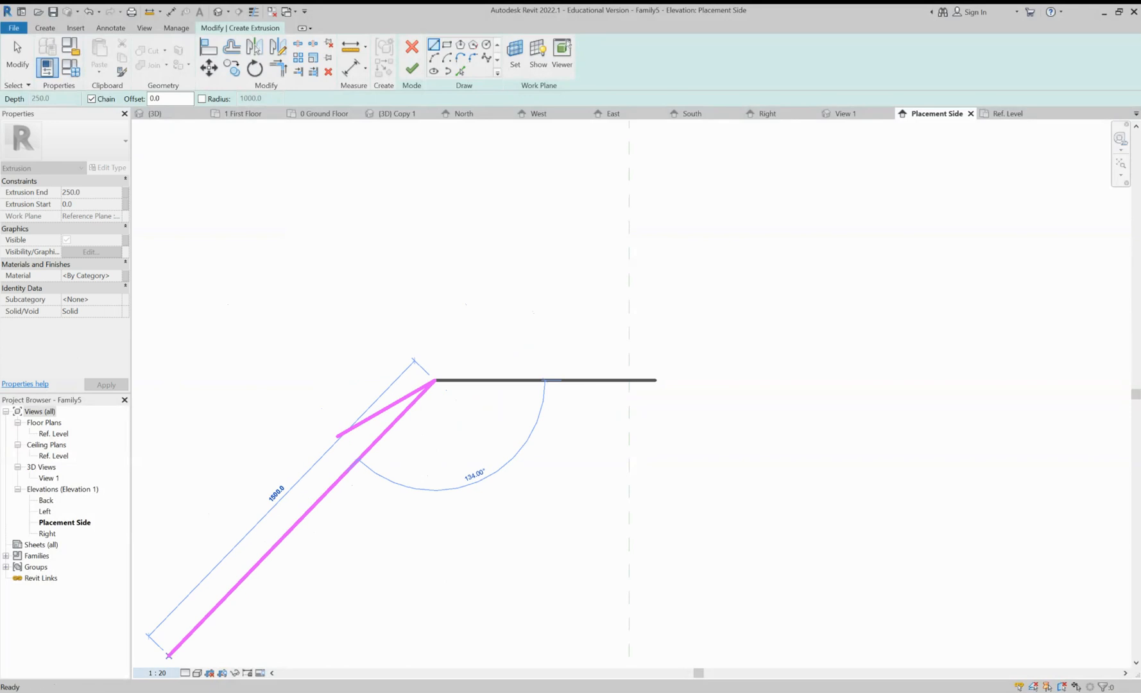
{"action": "left_click", "coordinate": [166, 539]}
{"action": "scroll", "coordinate": [268, 224], "scroll_direction": "up", "scroll_amount": 3}
{"action": "middle_click_drag", "start_coordinate": [259, 248], "coordinate": [313, 224]}
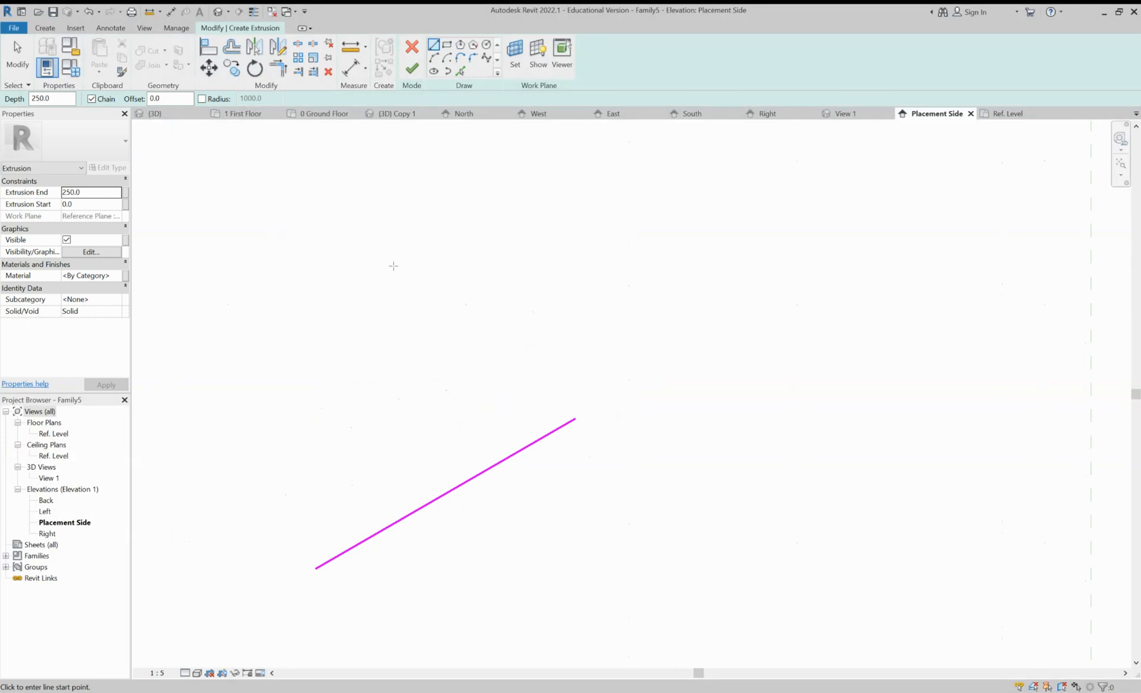
From the sloping line's upper end, sketch a 150 mm line up, a 225 mm line left and a vertical line down to the slope
{"action": "left_click", "coordinate": [574, 418]}
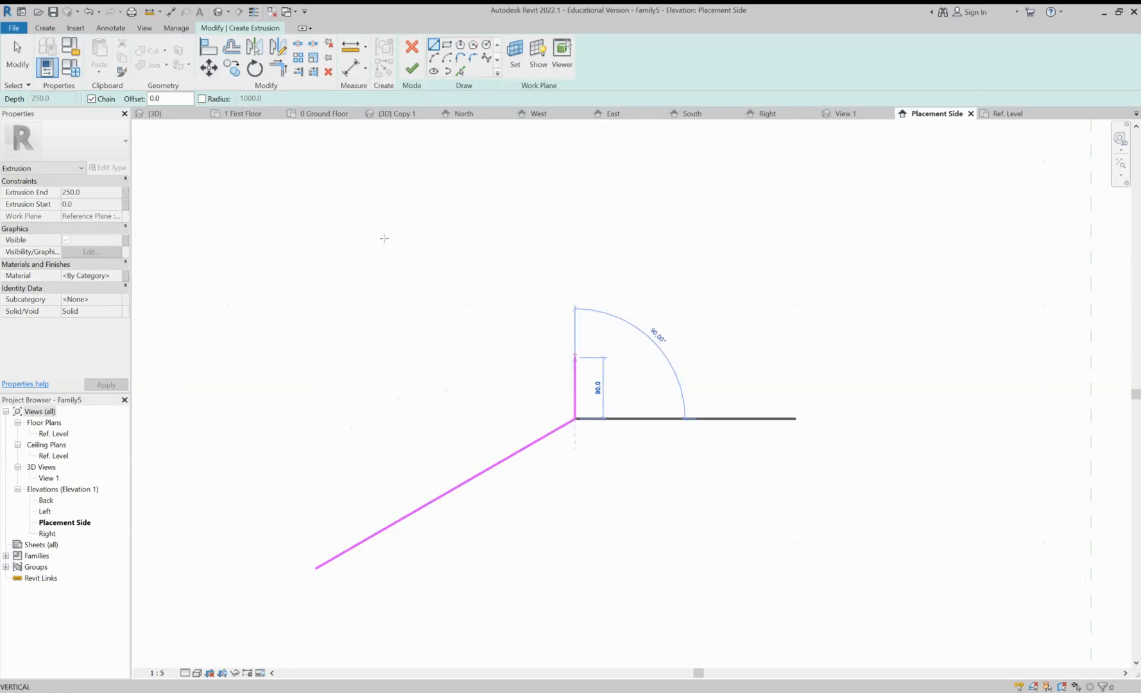
{"action": "type", "text": "150"}
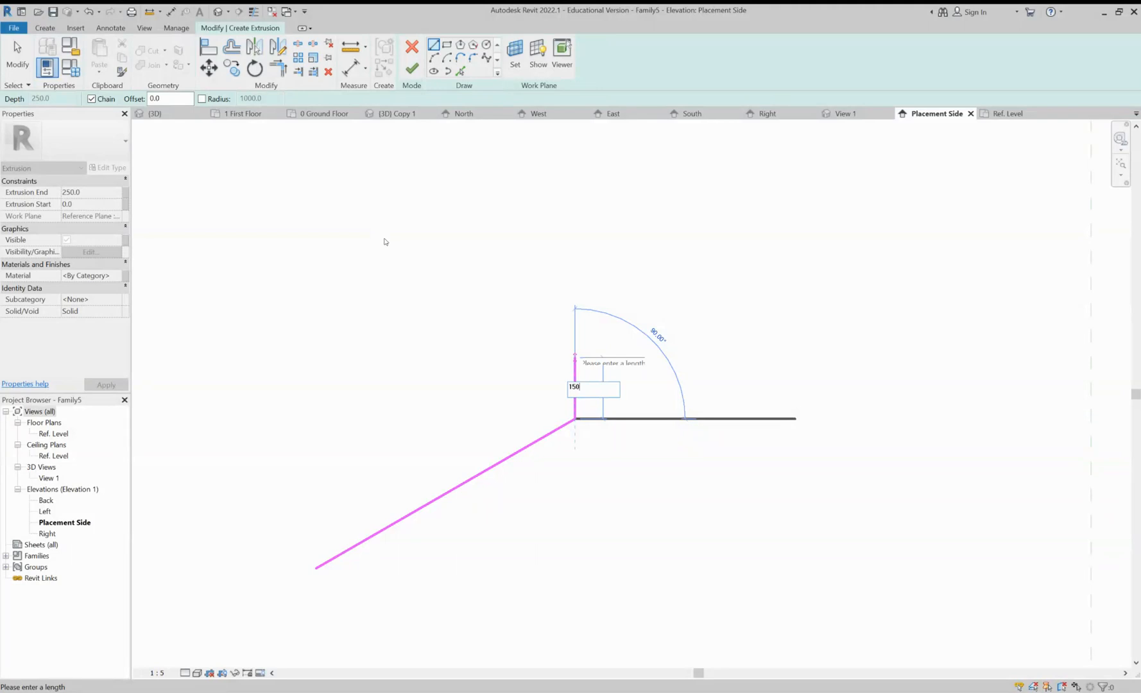
{"action": "key", "text": "Return"}
{"action": "left_click", "coordinate": [507, 316]}
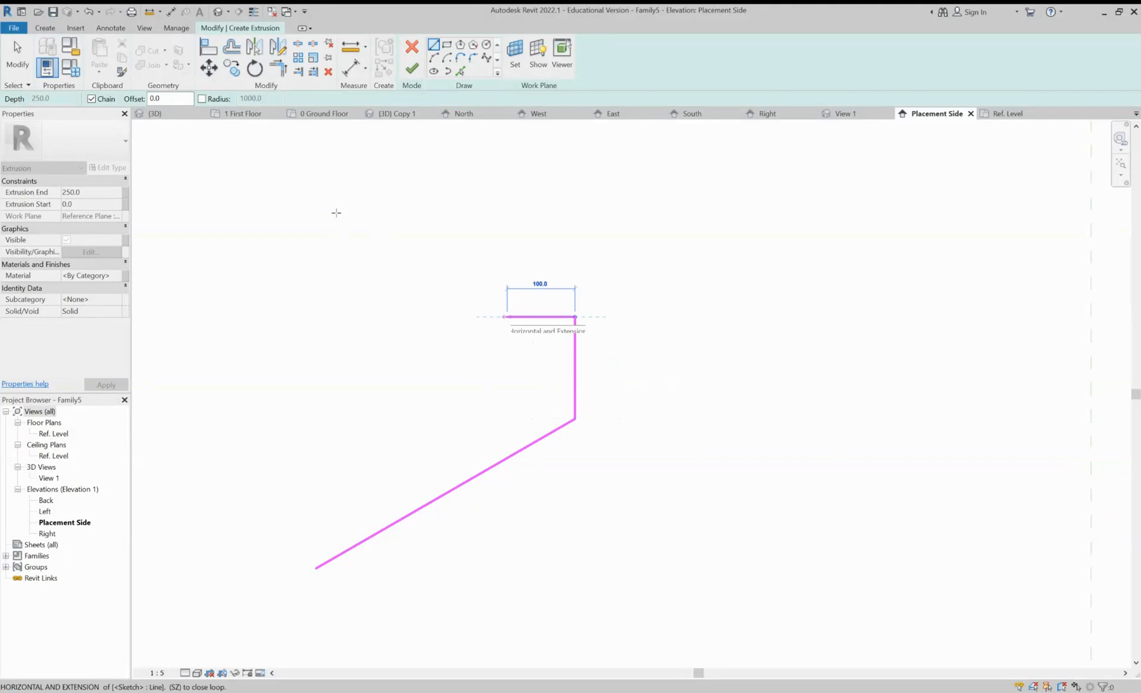
{"action": "type", "text": "225"}
{"action": "key", "text": "Return"}
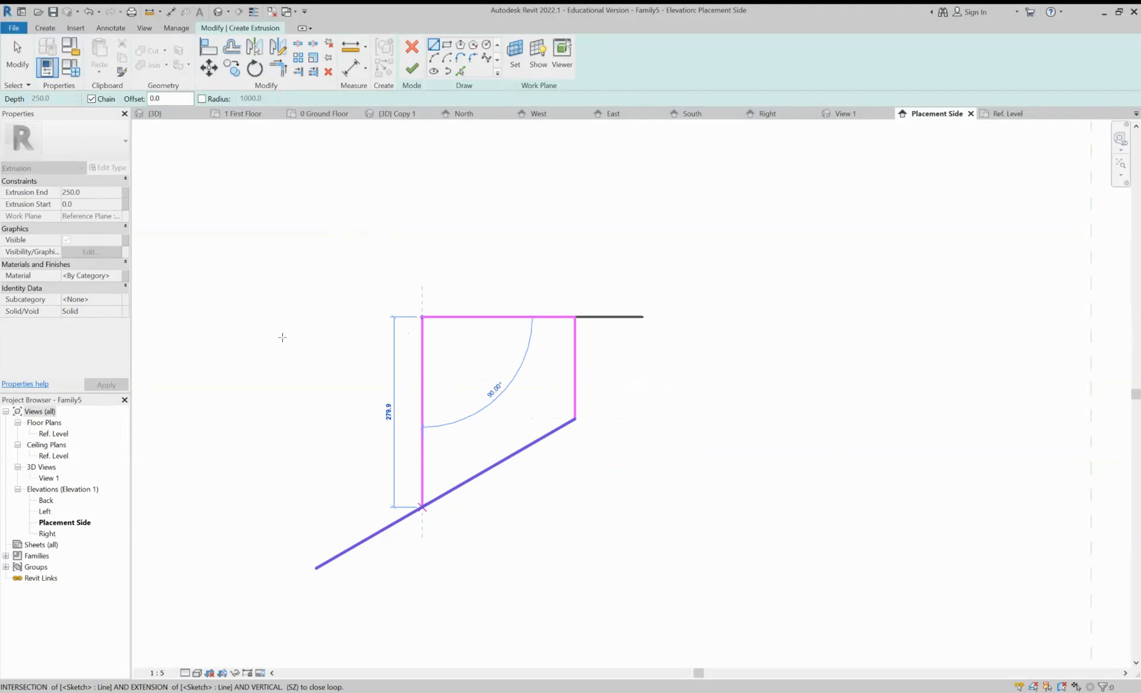
{"action": "left_click", "coordinate": [422, 507]}
{"action": "key", "text": "Escape"}
{"action": "key", "text": "Escape"}
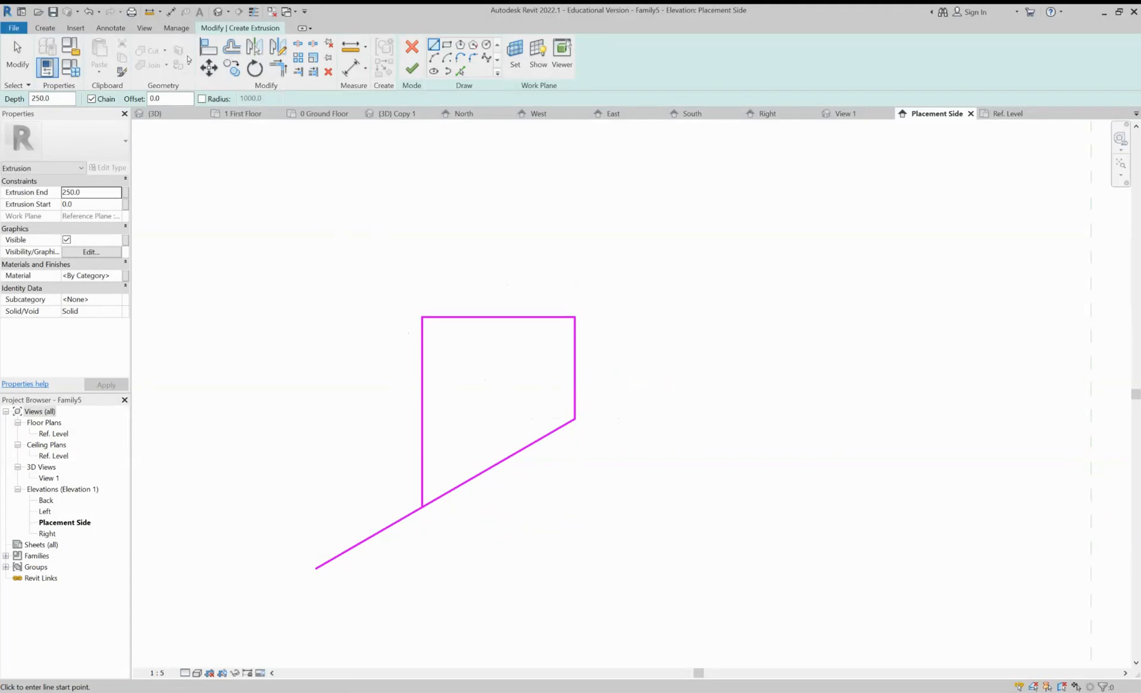
Trim the sloping line to a corner with the long vertical line so the profile forms a closed four-sided loop
{"action": "left_click", "coordinate": [278, 68]}
{"action": "left_click", "coordinate": [422, 430]}
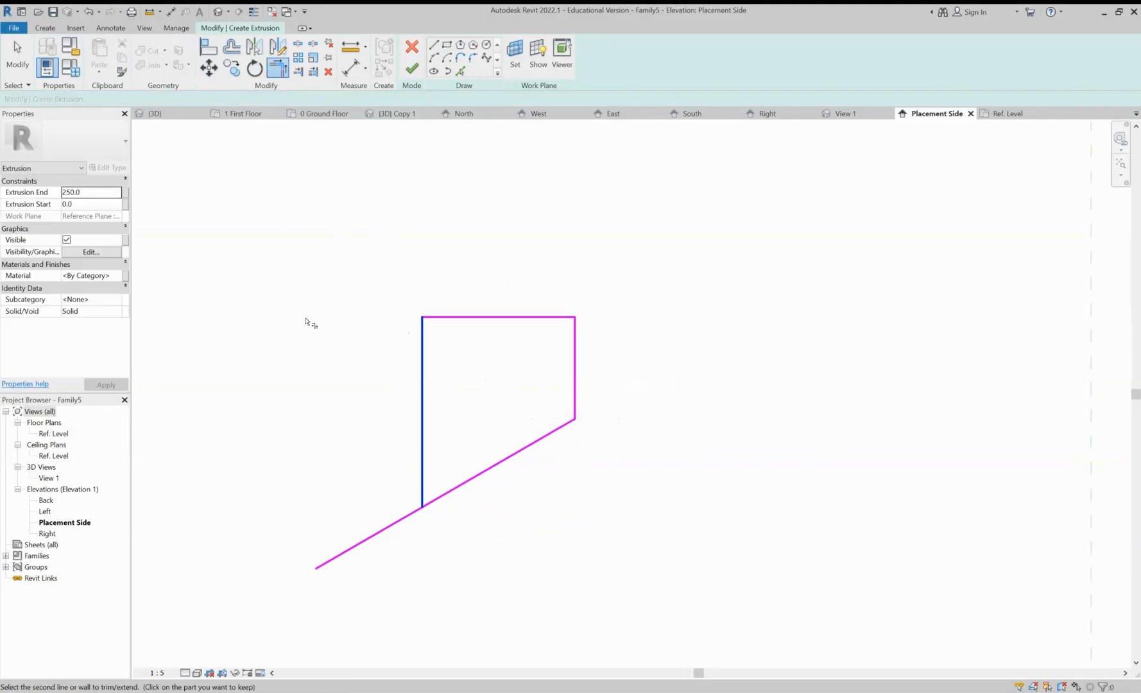
{"action": "left_click", "coordinate": [464, 483]}
{"action": "scroll", "coordinate": [618, 465], "scroll_direction": "down", "scroll_amount": 1}
{"action": "scroll", "coordinate": [617, 464], "scroll_direction": "down", "scroll_amount": 2}
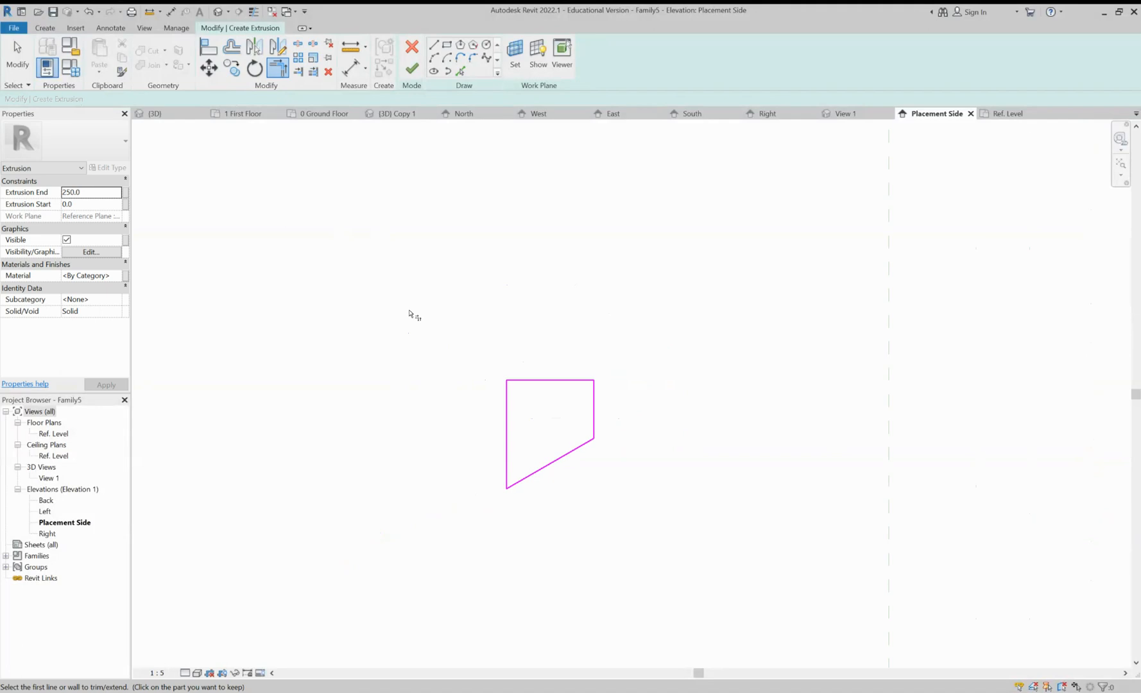
{"action": "middle_click_drag", "start_coordinate": [605, 496], "coordinate": [566, 400]}
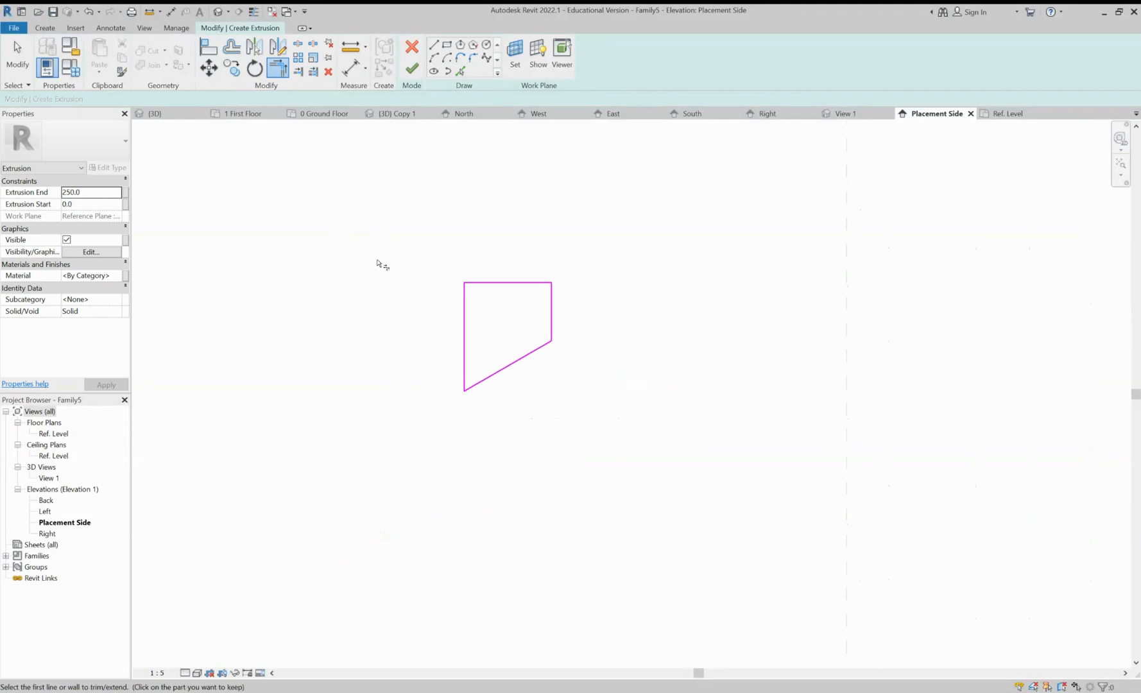
{"action": "key", "text": "Escape"}
{"action": "key", "text": "Escape"}
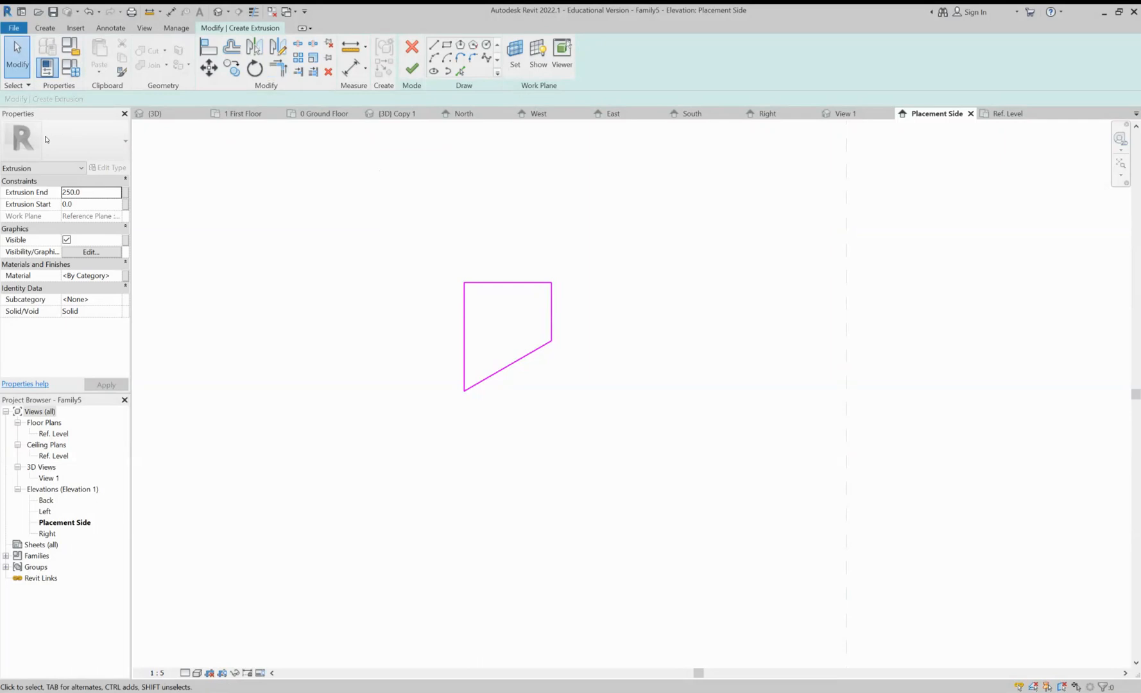
Set the extrusion start to 180 mm and the extrusion end to 185 mm
{"action": "key", "text": "Tab"}
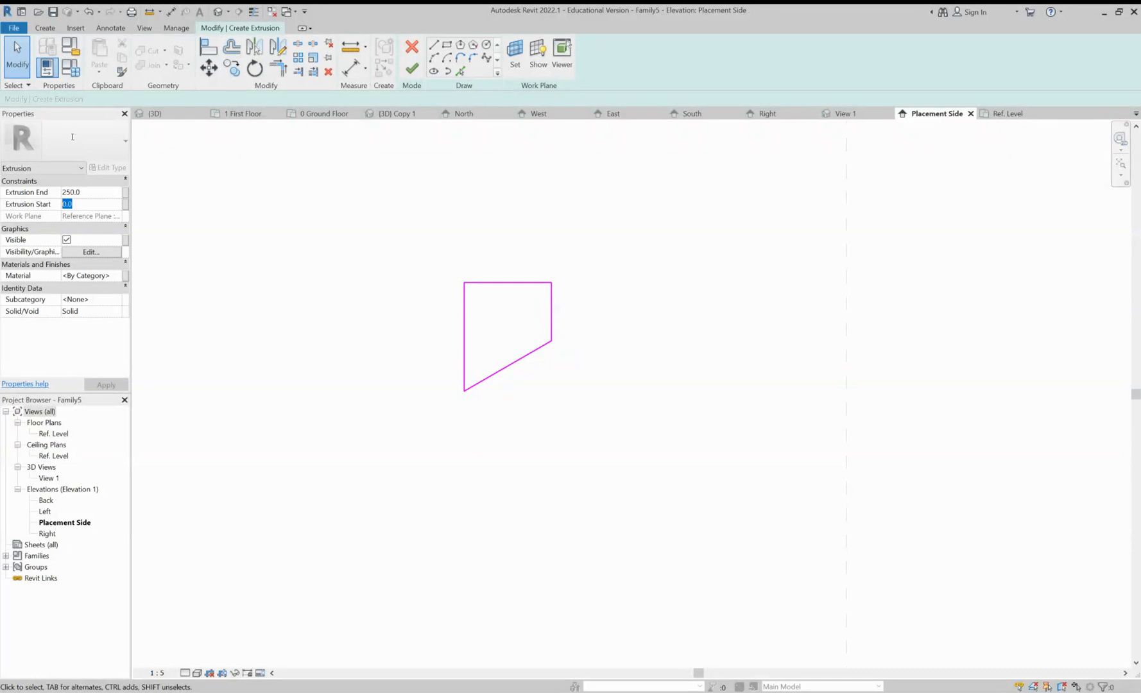
{"action": "type", "text": "180"}
{"action": "left_click", "coordinate": [85, 193]}
{"action": "key", "text": "ctrl+a"}
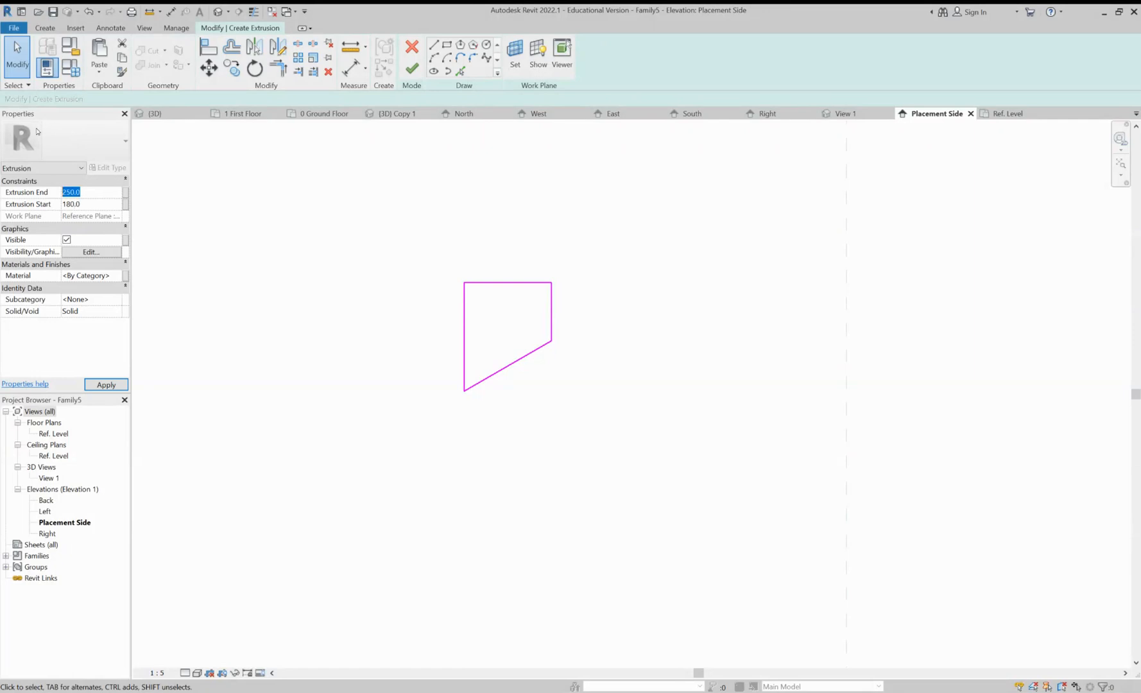
{"action": "type", "text": "185"}
{"action": "key", "text": "Return"}
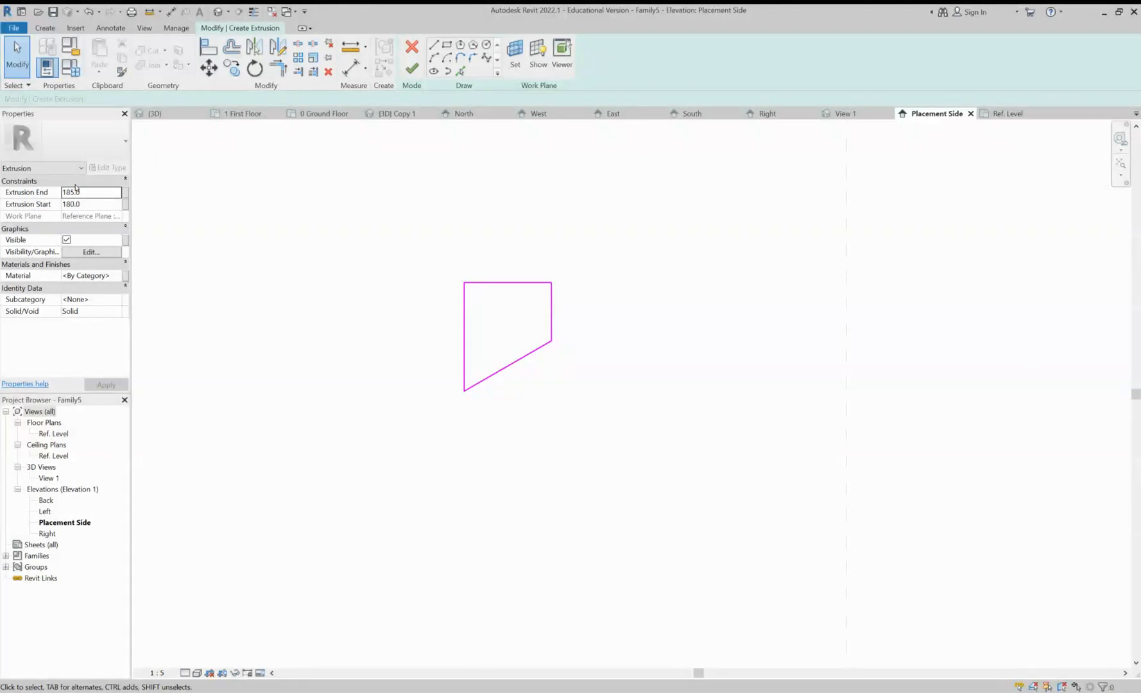
Assign the Lead material from the AEC Materials library to the extrusion and finish its sketch
{"action": "left_click", "coordinate": [106, 276]}
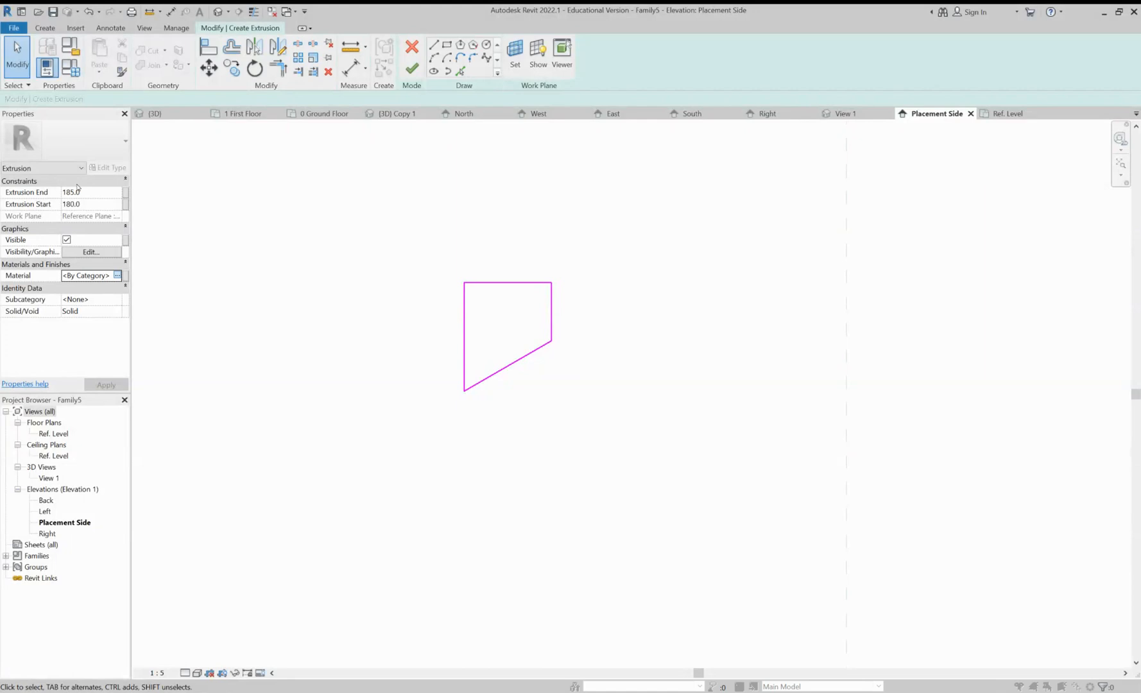
{"action": "left_click", "coordinate": [117, 276]}
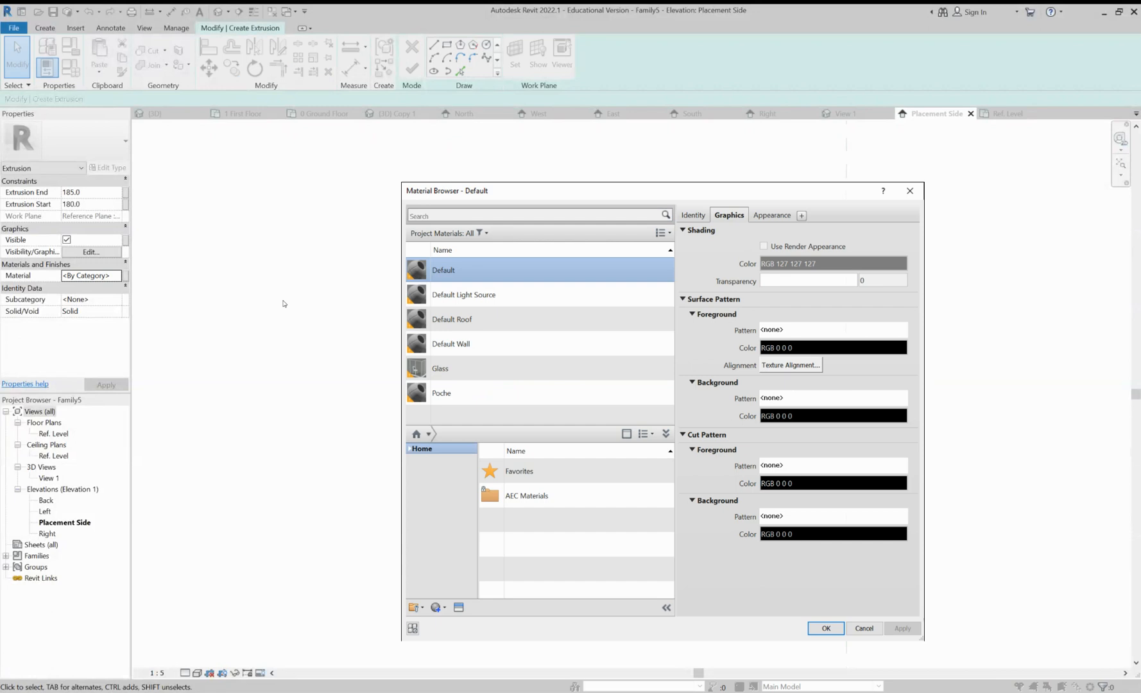
{"action": "double_click", "coordinate": [370, 335]}
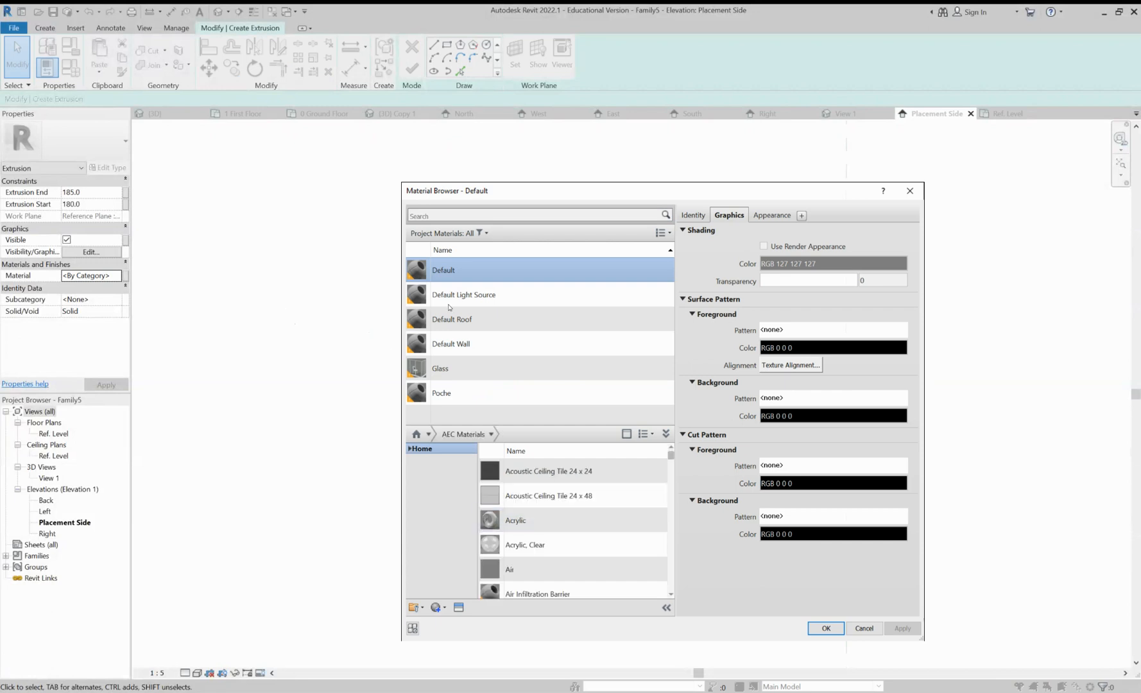
{"action": "scroll", "coordinate": [571, 507], "scroll_direction": "down", "scroll_amount": 10}
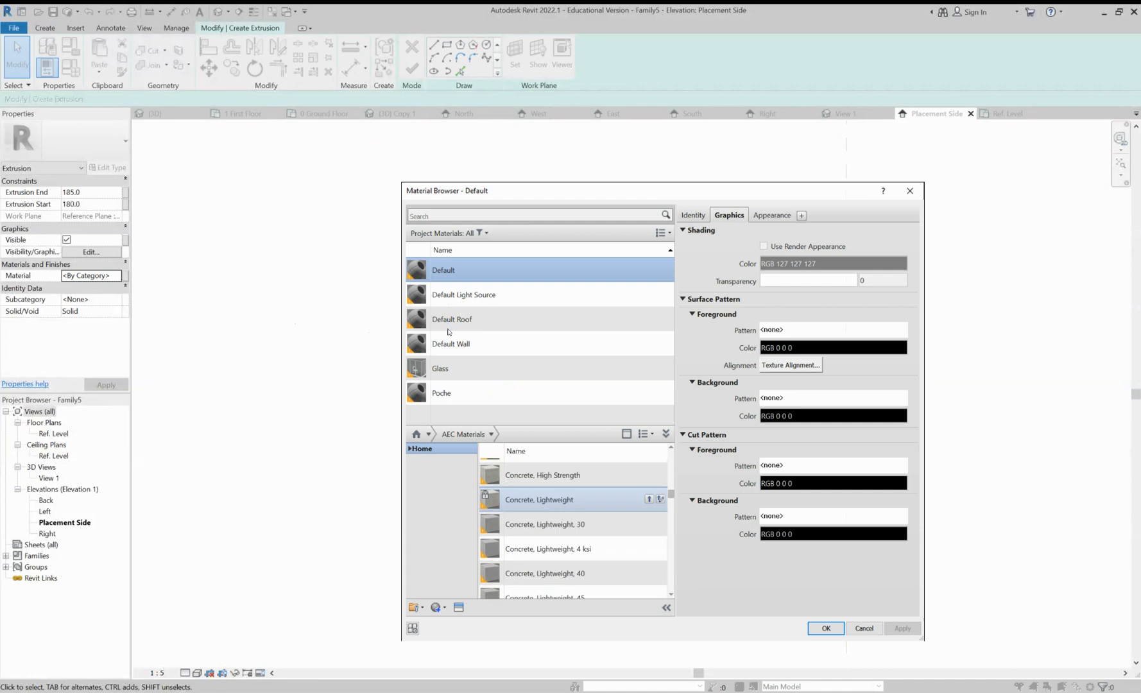
{"action": "scroll", "coordinate": [571, 513], "scroll_direction": "down", "scroll_amount": 15}
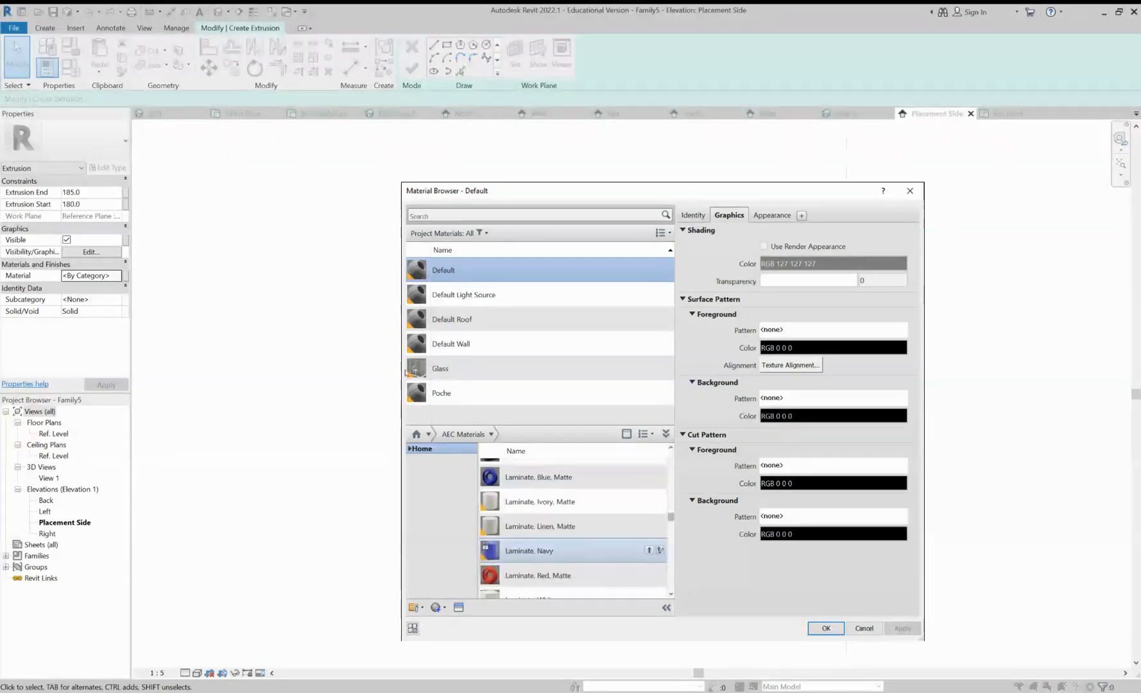
{"action": "scroll", "coordinate": [571, 555], "scroll_direction": "down", "scroll_amount": 5}
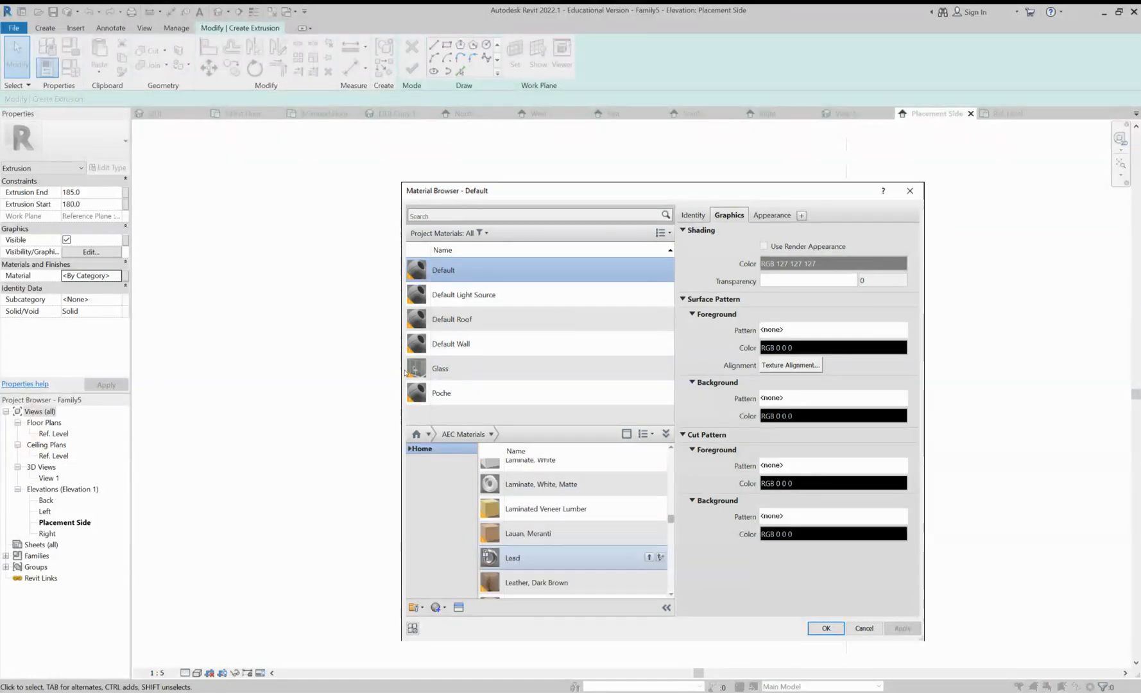
{"action": "left_click", "coordinate": [649, 557]}
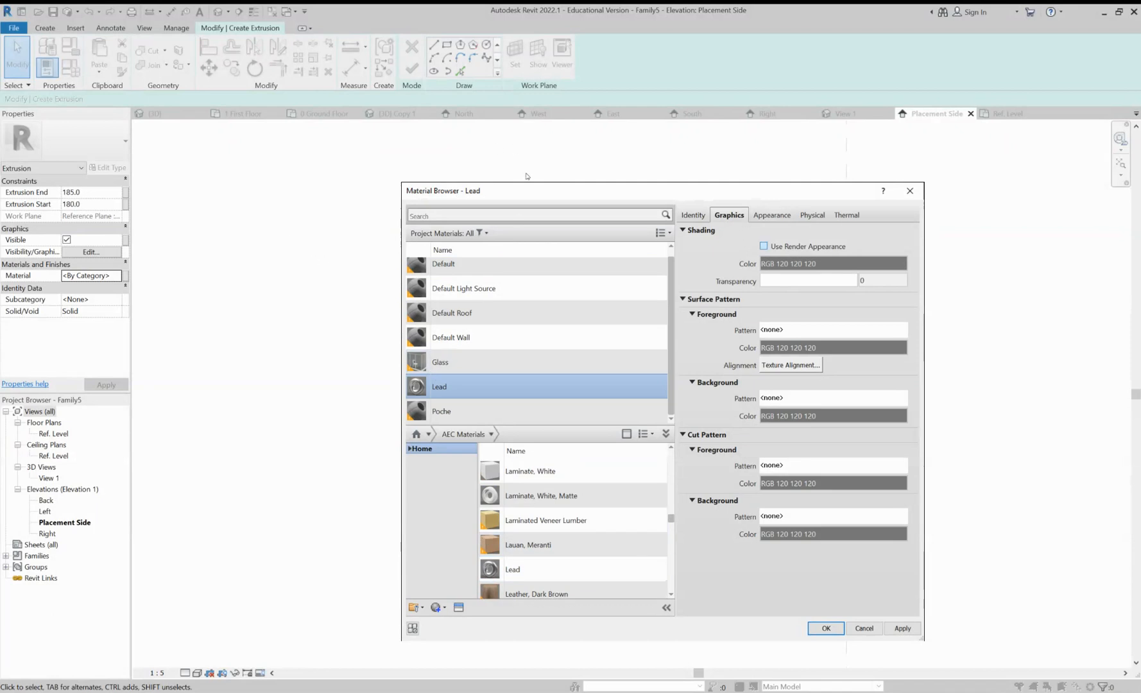
{"action": "left_click", "coordinate": [772, 215]}
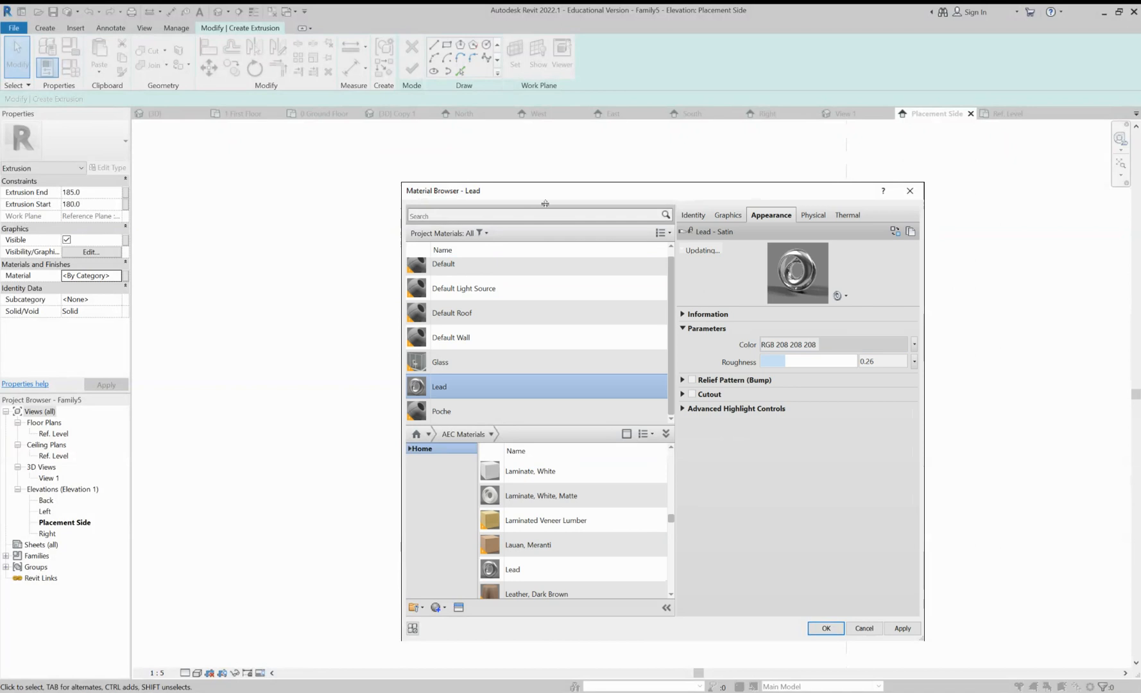
{"action": "key", "text": "Return"}
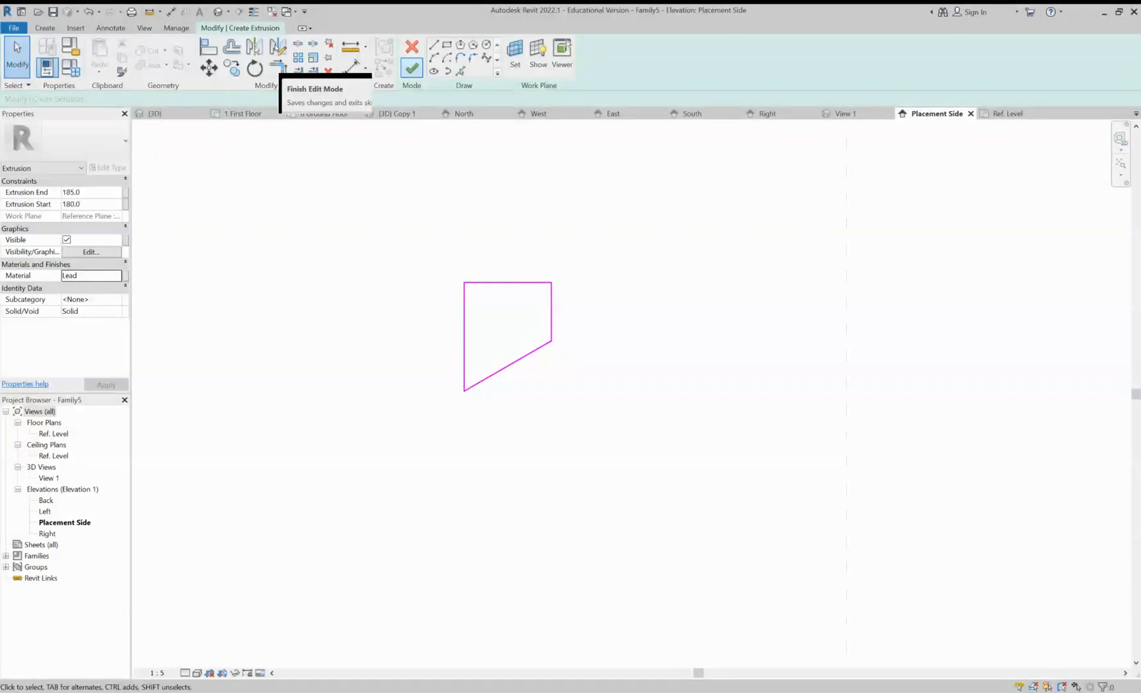
{"action": "left_click", "coordinate": [411, 68]}
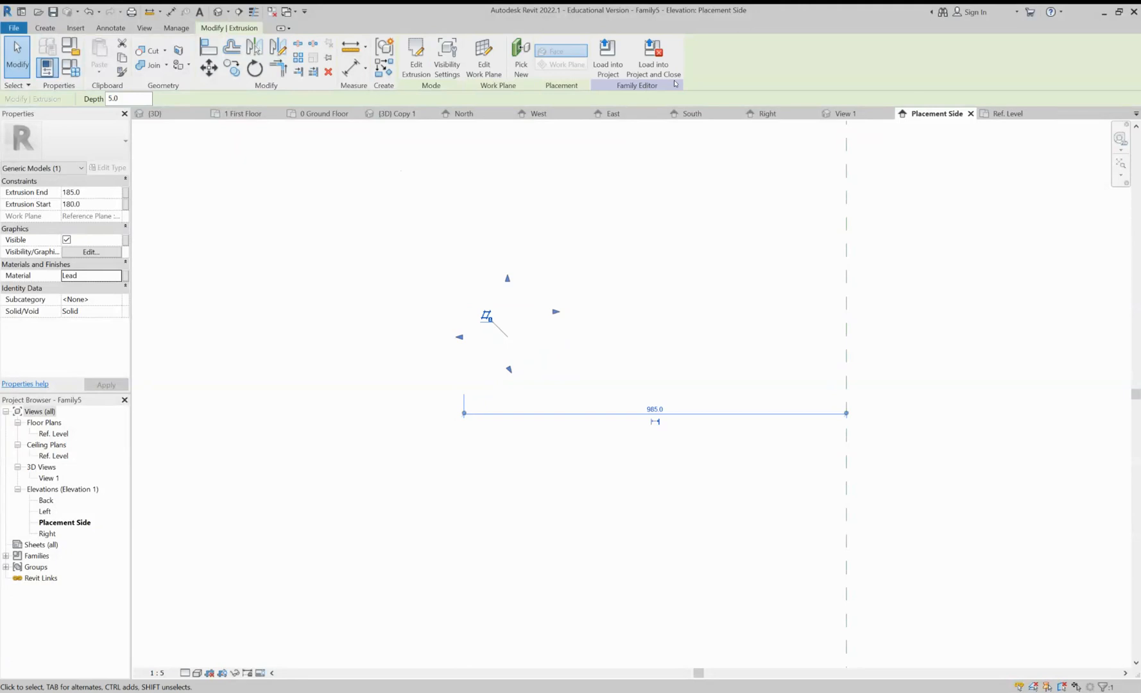
Open the Back elevation view and deselect the lead extrusion
{"action": "double_click", "coordinate": [47, 500]}
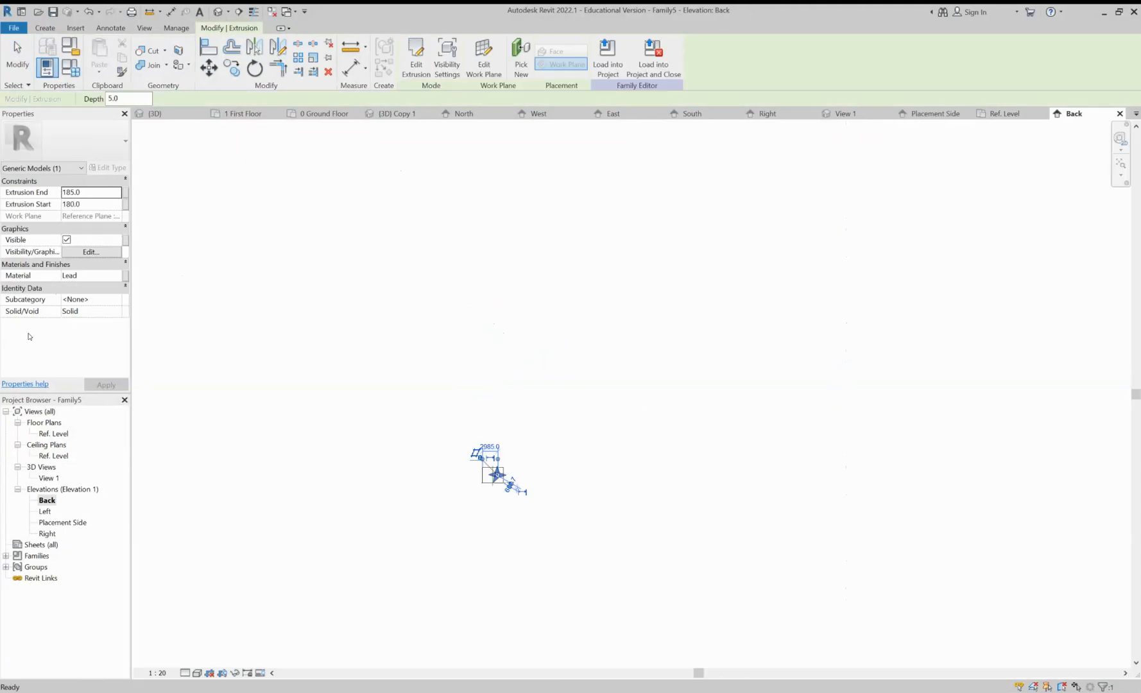
{"action": "scroll", "coordinate": [338, 324], "scroll_direction": "up", "scroll_amount": 6}
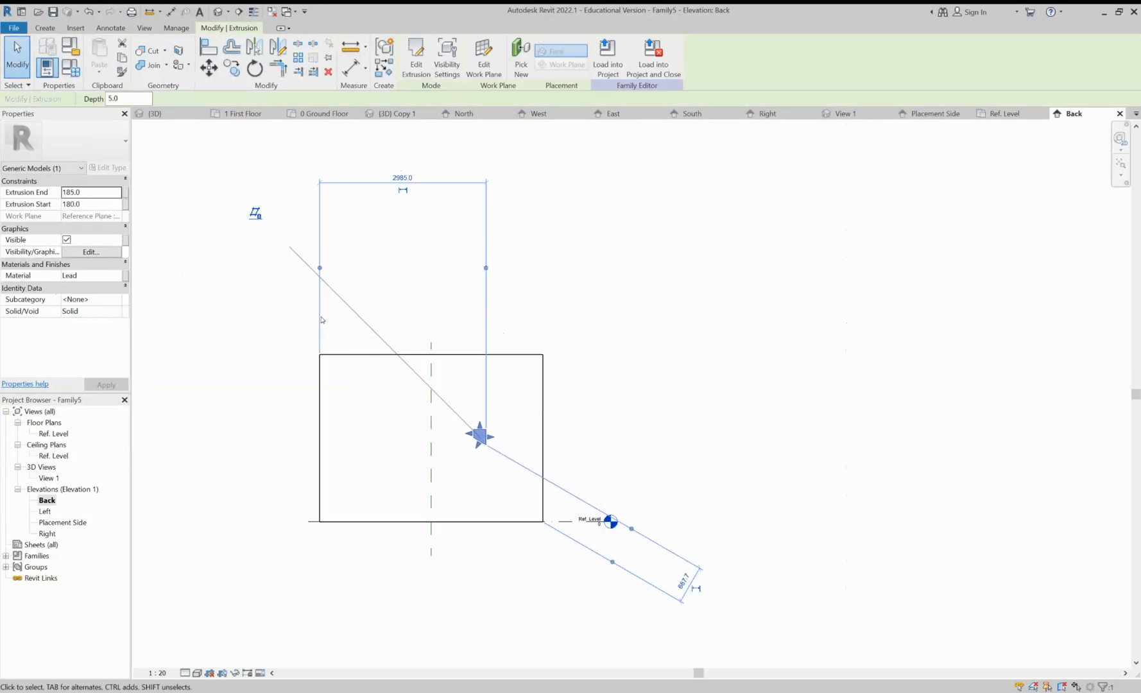
{"action": "left_click", "coordinate": [396, 283]}
{"action": "scroll", "coordinate": [320, 309], "scroll_direction": "up", "scroll_amount": 3}
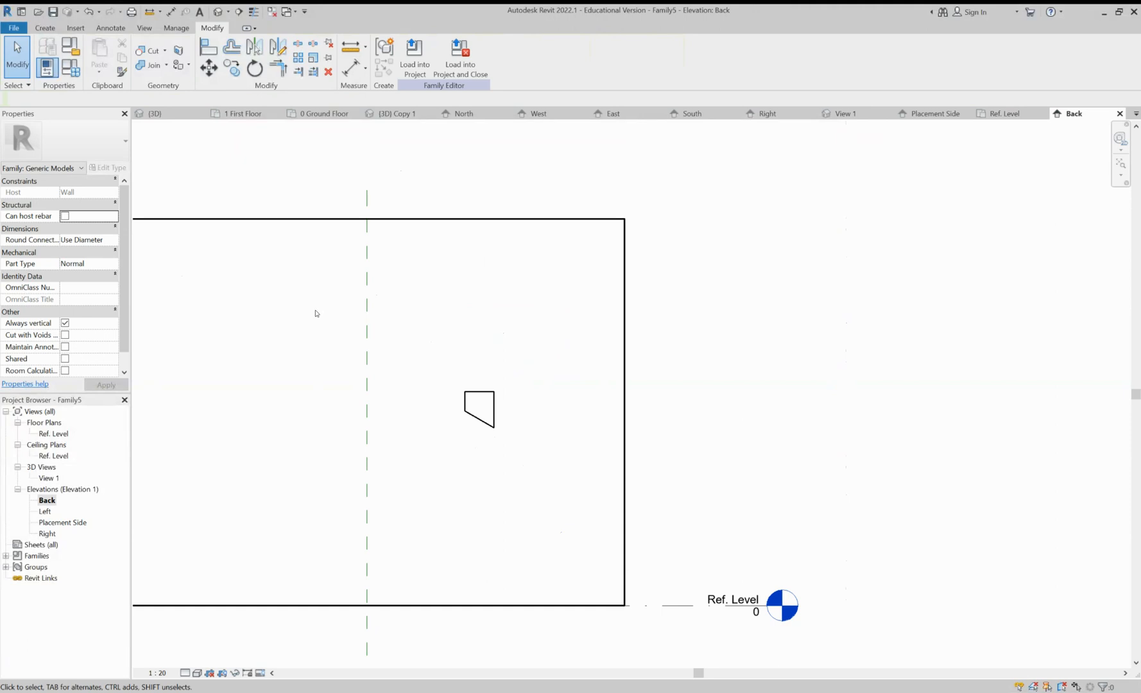
{"action": "middle_click_drag", "start_coordinate": [315, 312], "coordinate": [339, 321]}
{"action": "scroll", "coordinate": [345, 317], "scroll_direction": "up", "scroll_amount": 3}
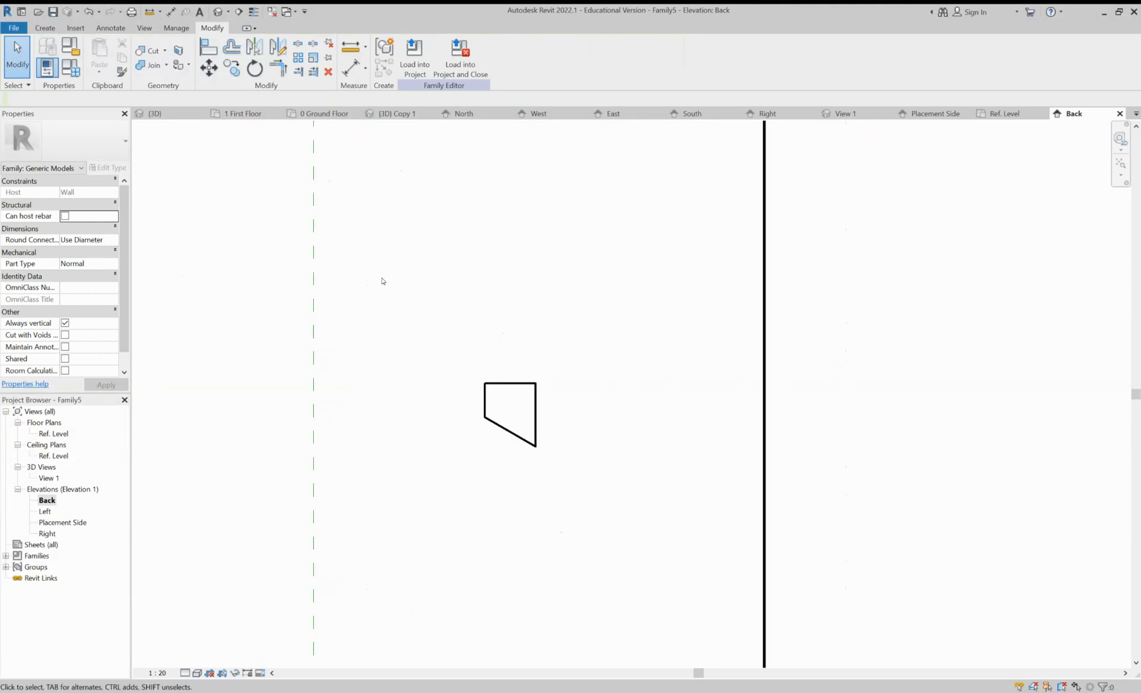
Copy the lead extrusion four times down the slope, corner to corner, so the sloped lower edges form one continuous line
{"action": "left_click", "coordinate": [347, 258]}
{"action": "key", "text": "c"}
{"action": "key", "text": "o"}
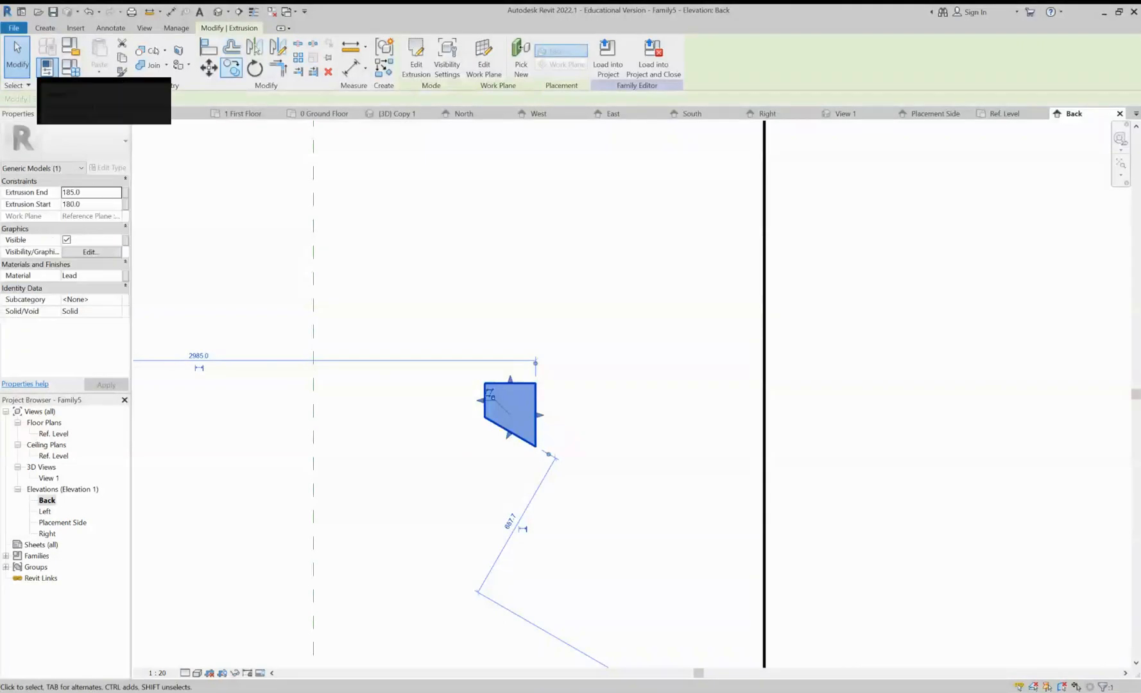
{"action": "left_click", "coordinate": [322, 280]}
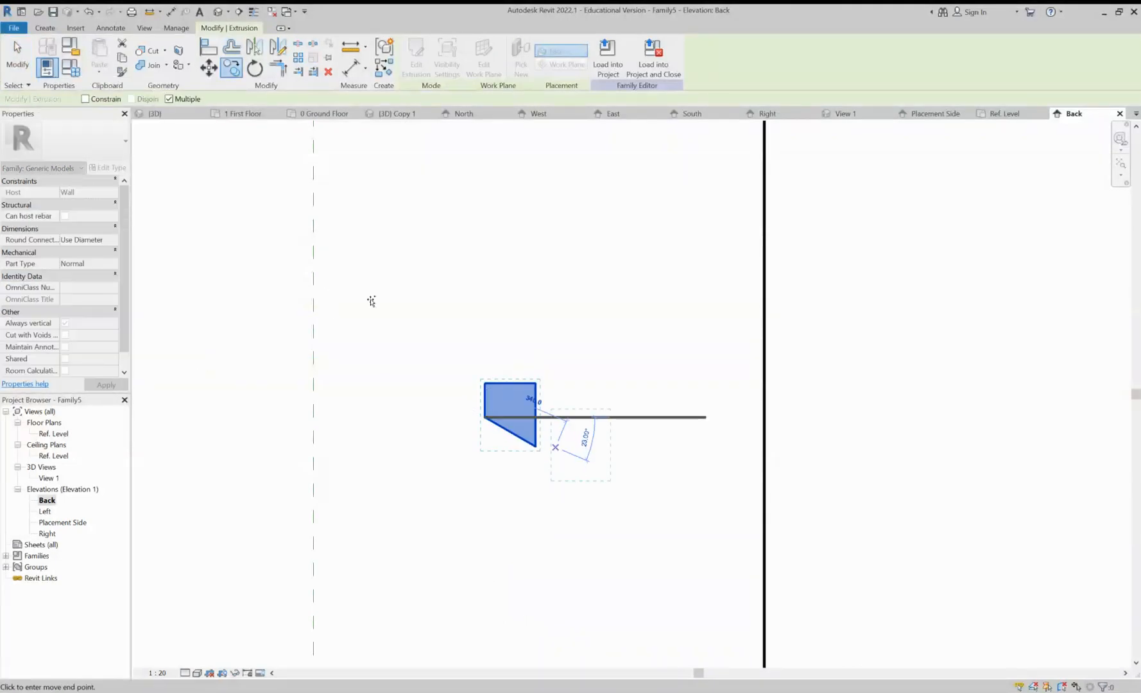
{"action": "left_click", "coordinate": [357, 299]}
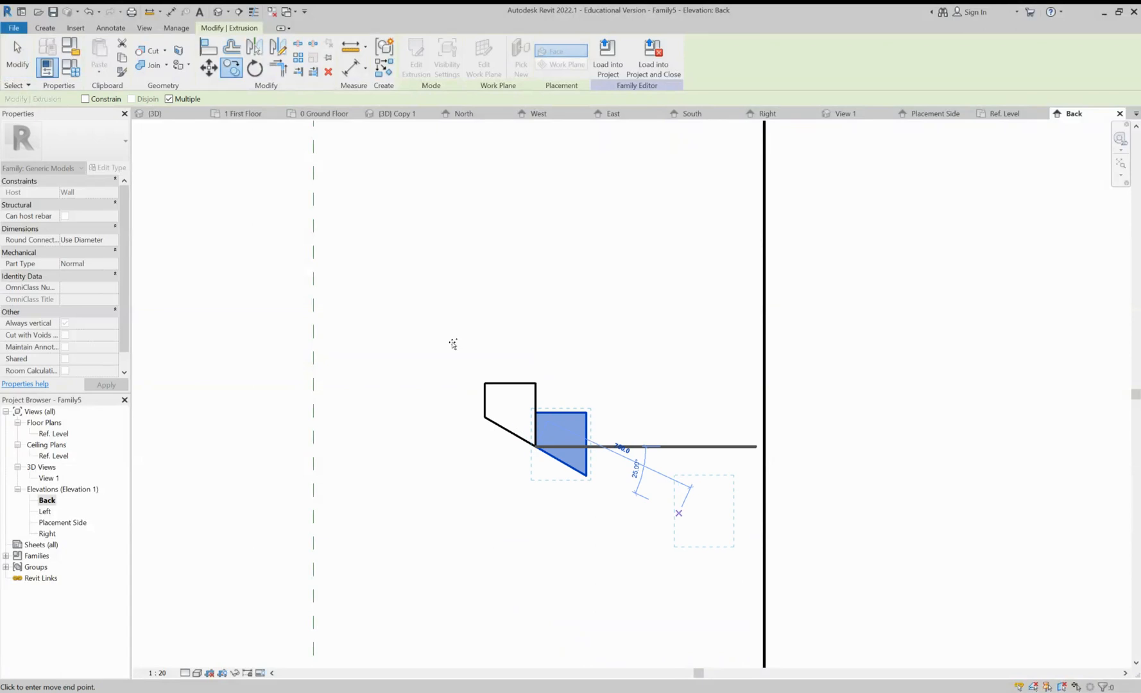
{"action": "left_click", "coordinate": [389, 318]}
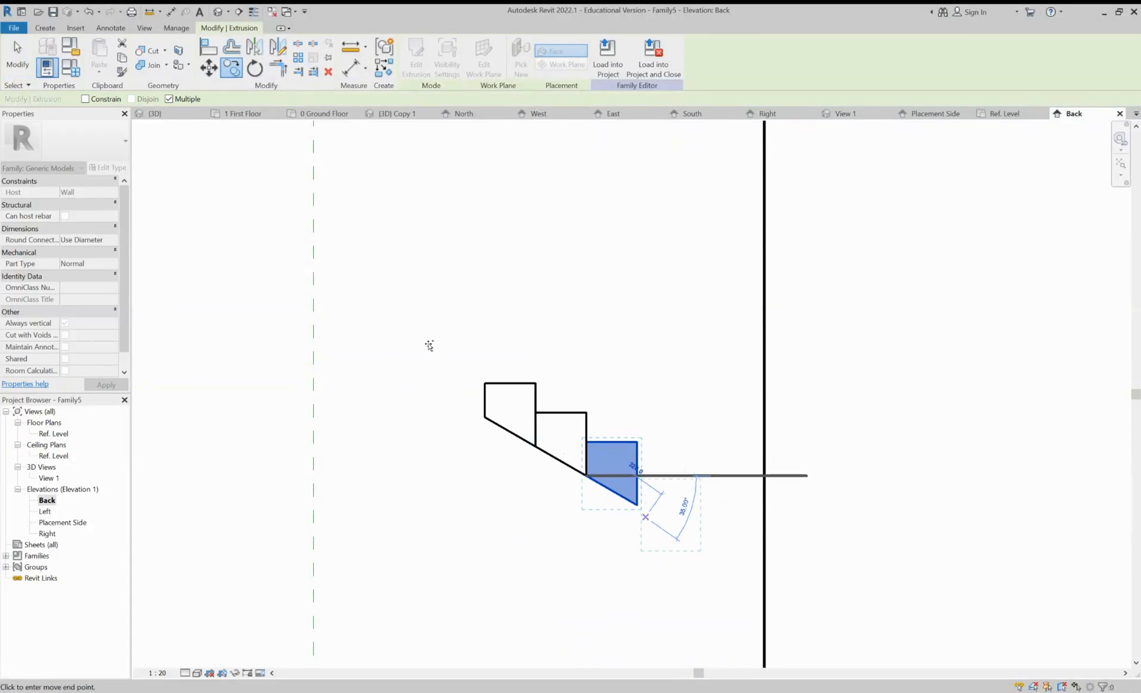
{"action": "left_click", "coordinate": [425, 337]}
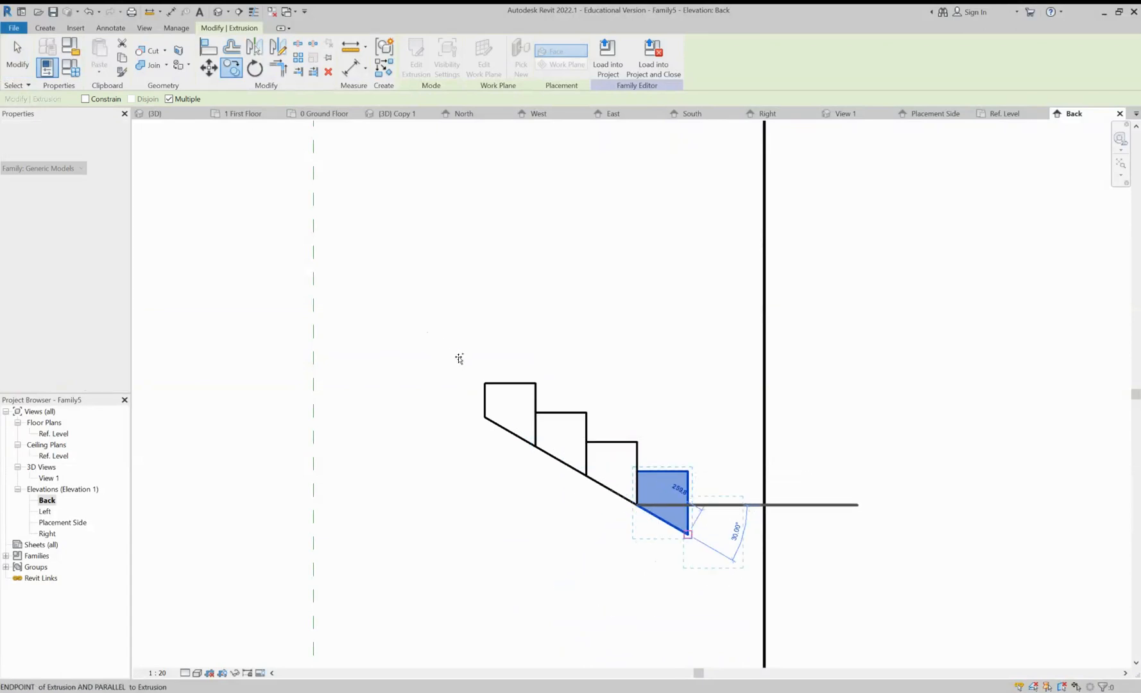
{"action": "left_click", "coordinate": [458, 357]}
{"action": "key", "text": "Escape"}
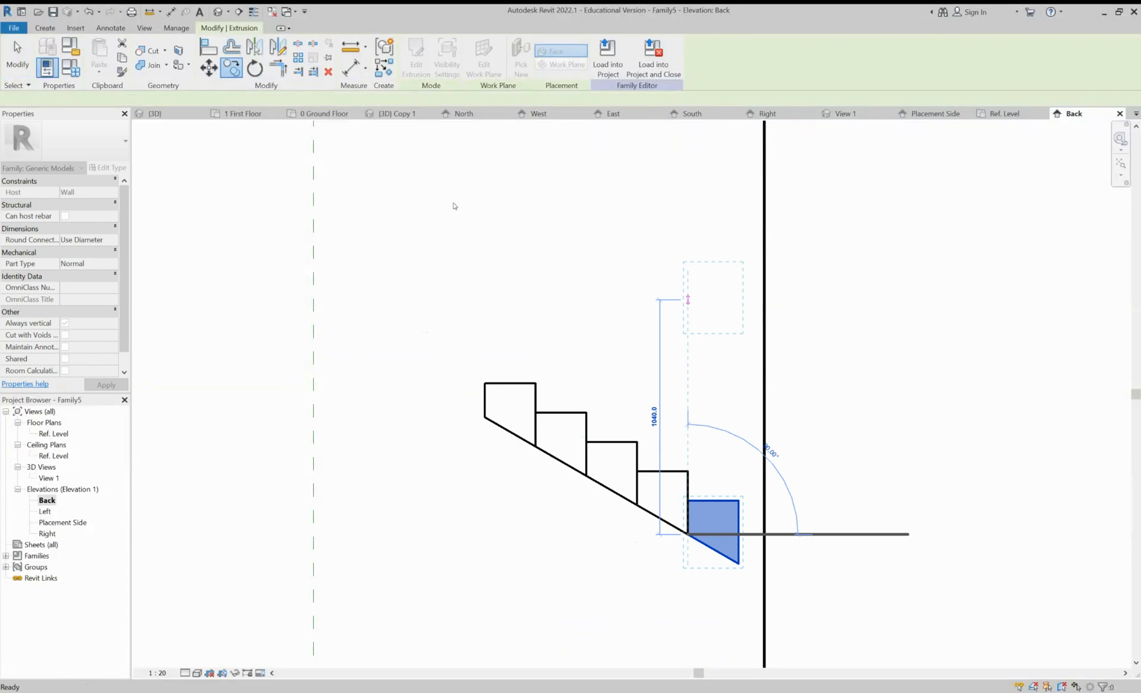
{"action": "key", "text": "Escape"}
{"action": "middle_click_drag", "start_coordinate": [467, 297], "coordinate": [438, 257]}
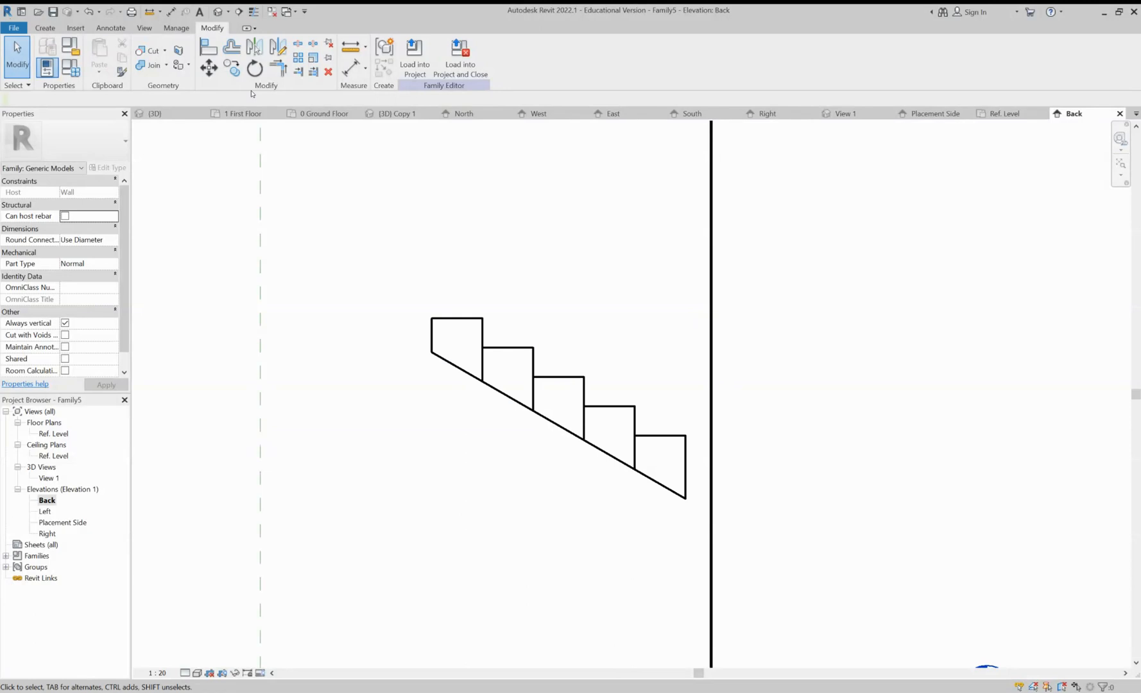
Start a new extrusion and sketch a line along the pieces' sloped lower edges, from the upper end to the lower end
{"action": "left_click", "coordinate": [32, 27]}
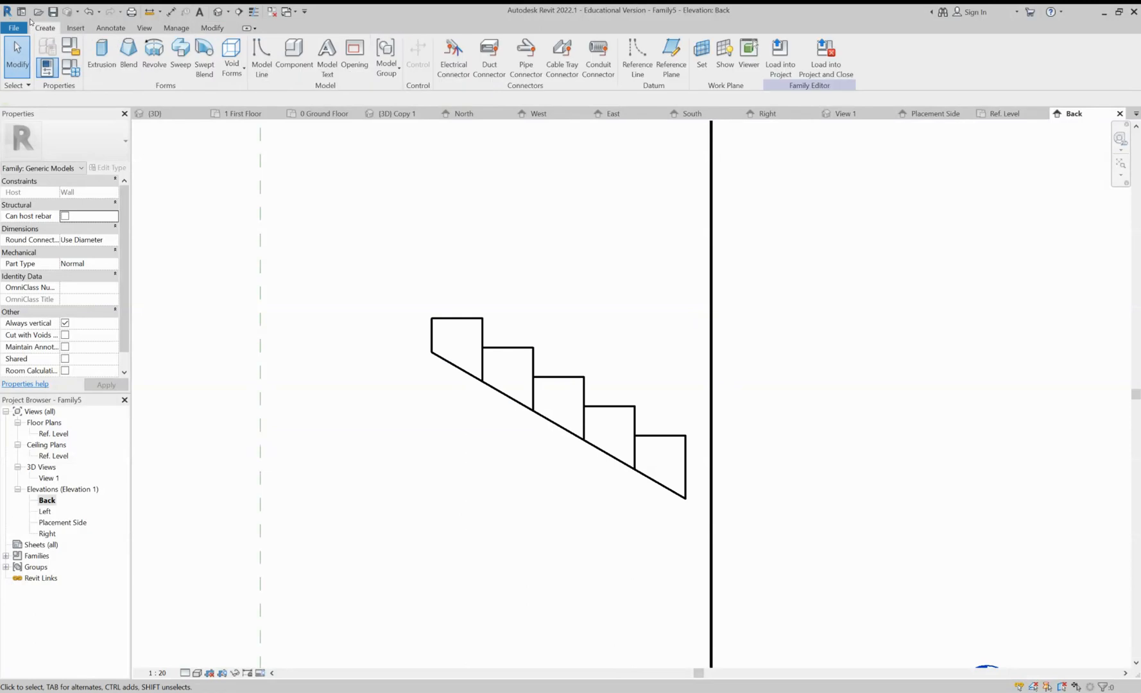
{"action": "left_click", "coordinate": [101, 57]}
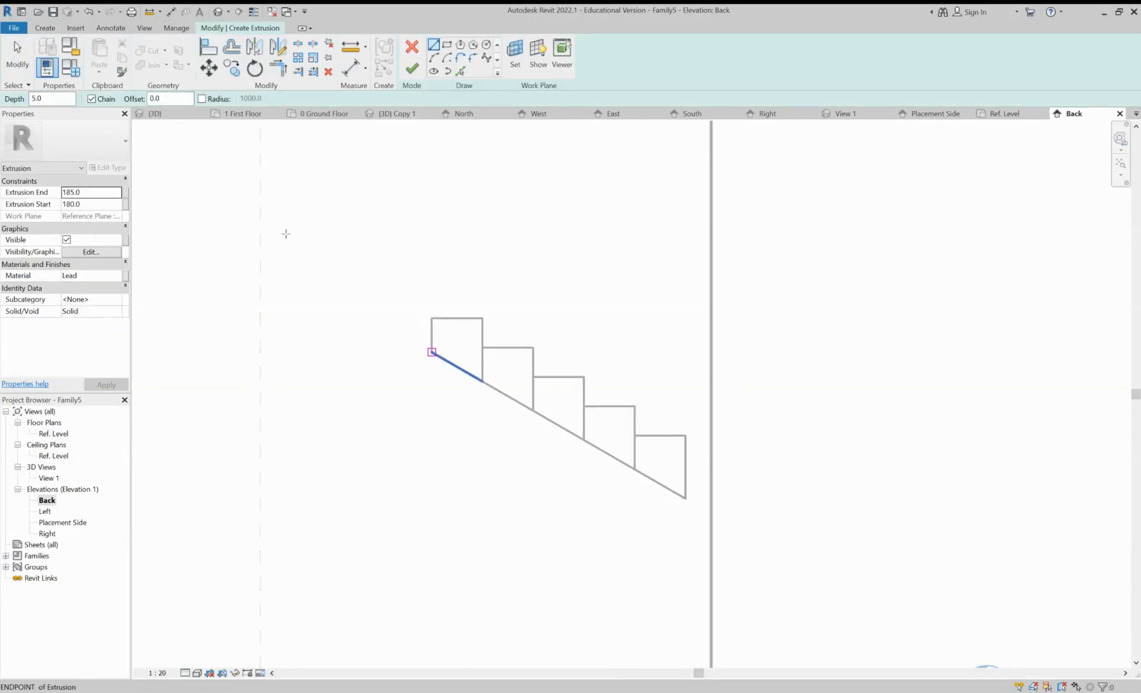
{"action": "left_click", "coordinate": [431, 351]}
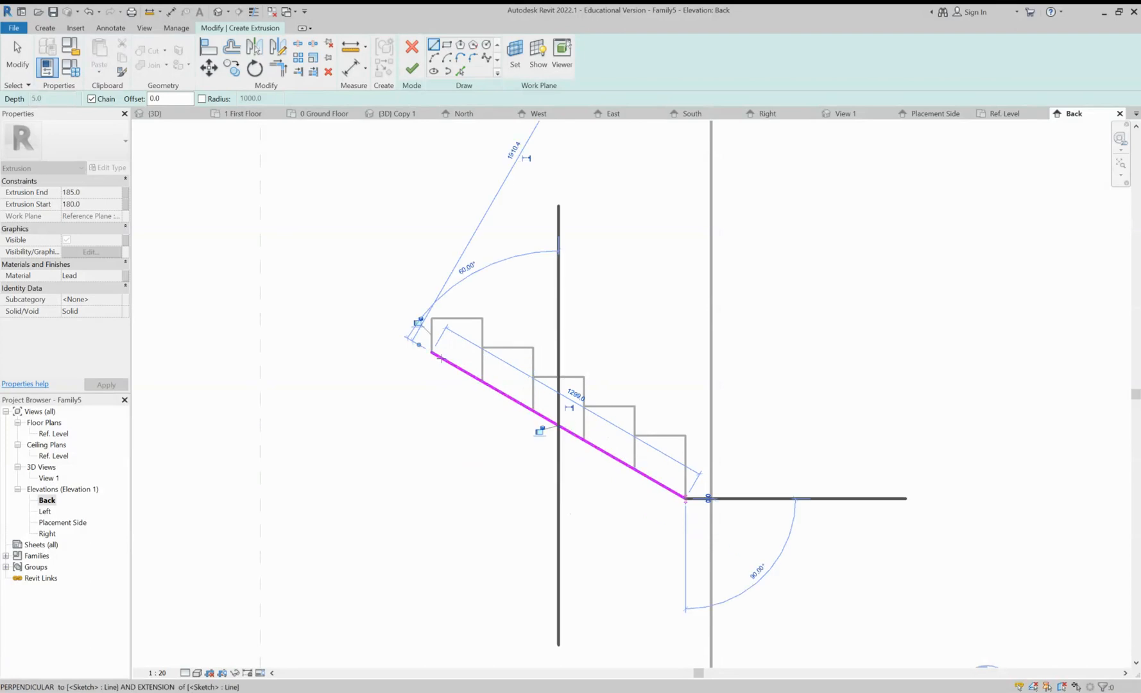
{"action": "key", "text": "Escape"}
{"action": "key", "text": "Escape"}
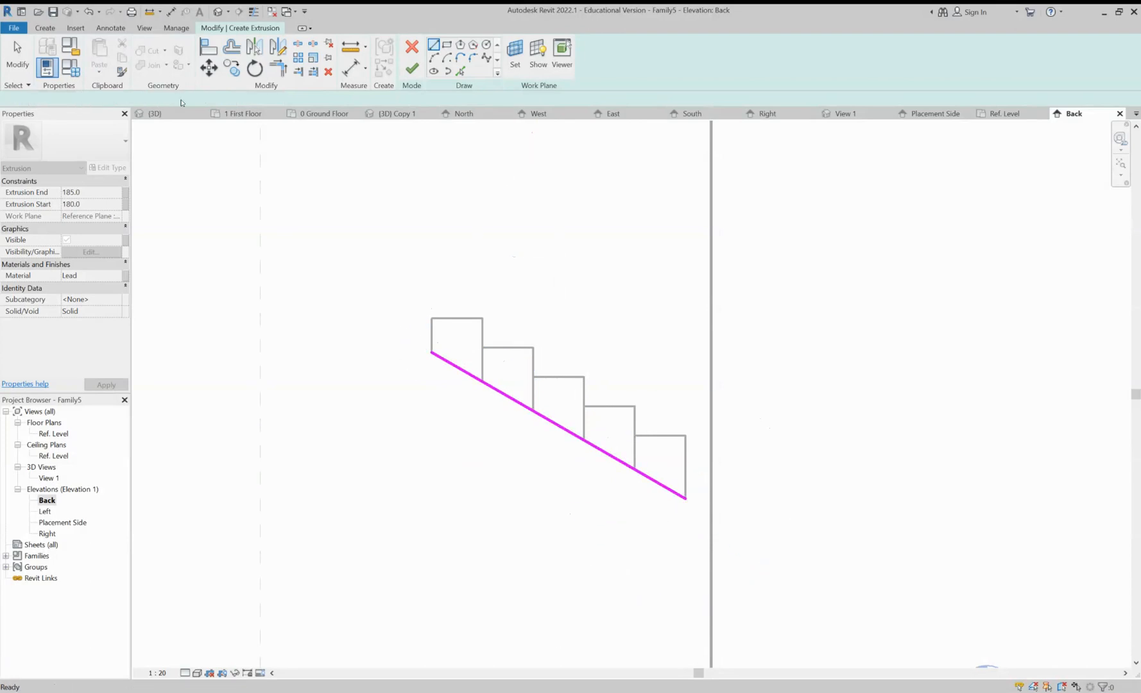
Set the view scale to 1:5 and offset a copy of the sloping sketch line 5 mm towards its upper side
{"action": "left_click", "coordinate": [232, 47]}
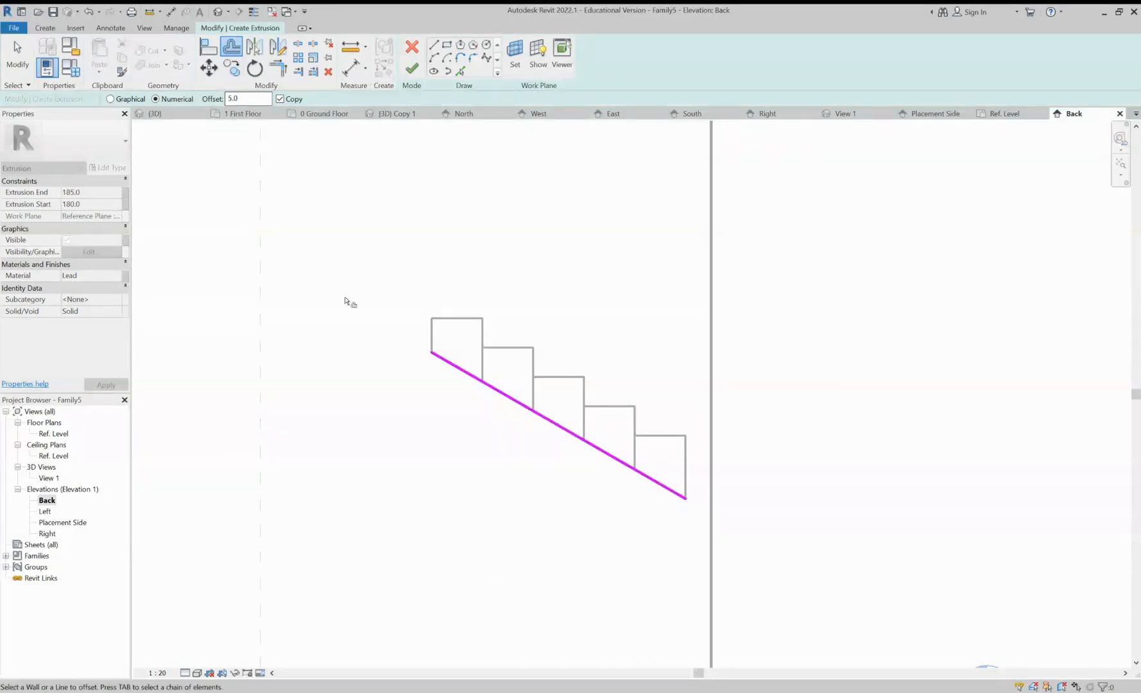
{"action": "scroll", "coordinate": [345, 302], "scroll_direction": "up", "scroll_amount": 3}
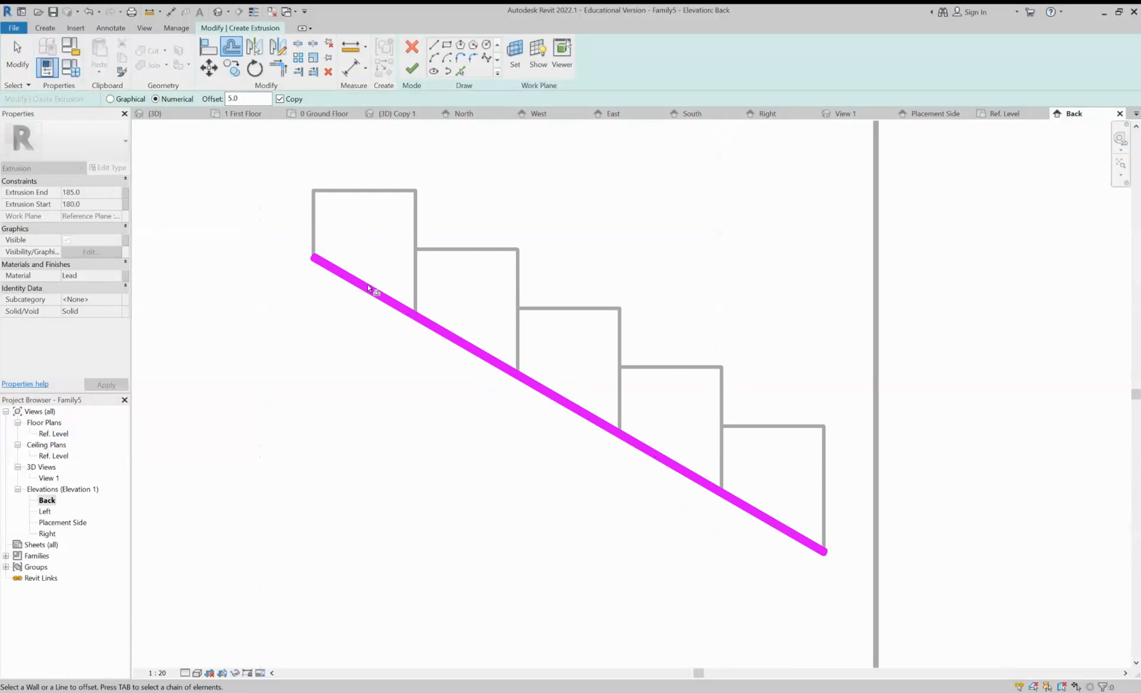
{"action": "left_click", "coordinate": [156, 673]}
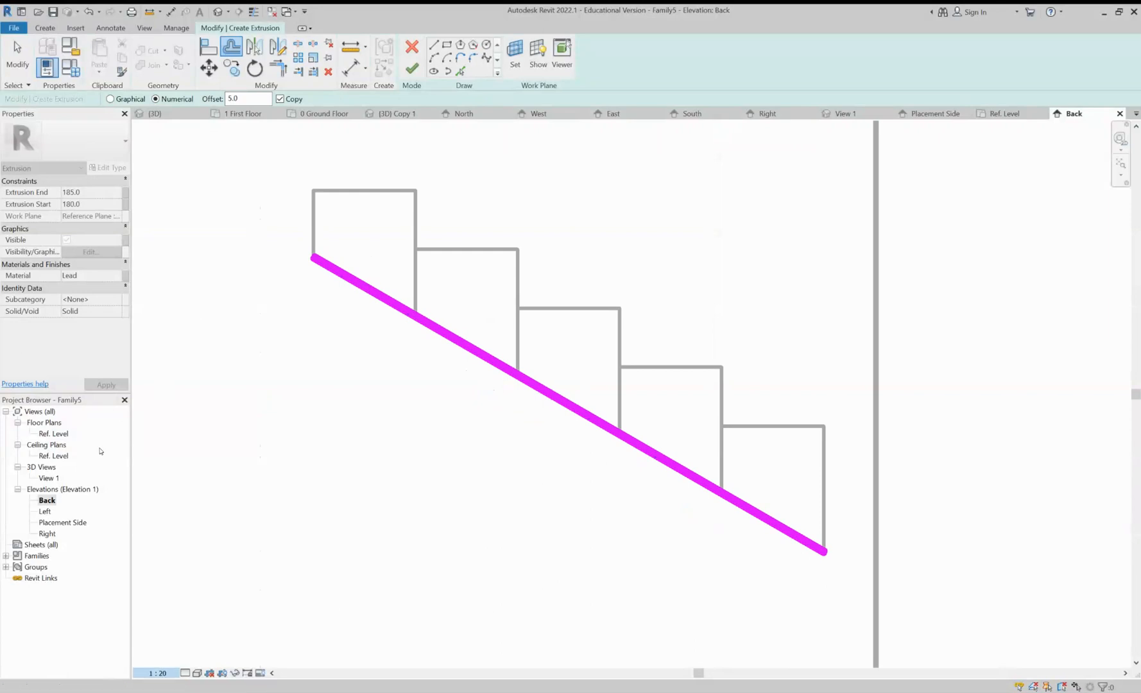
{"action": "left_click", "coordinate": [100, 450]}
{"action": "scroll", "coordinate": [206, 165], "scroll_direction": "up", "scroll_amount": 9}
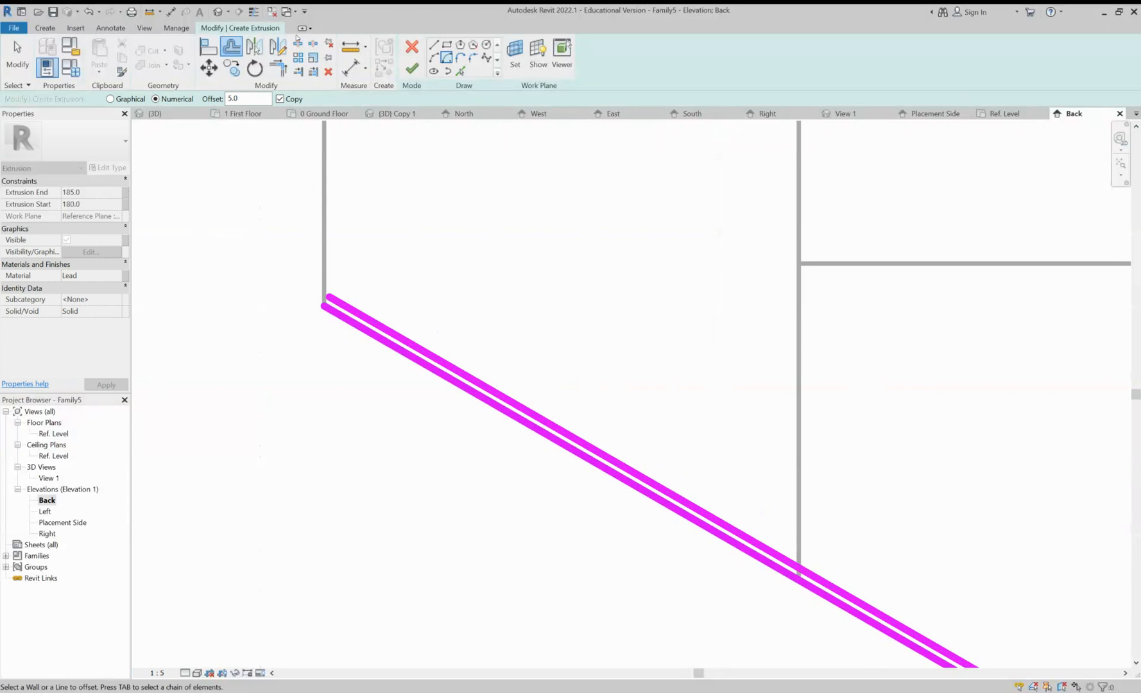
Close the strip's upper end with a short line joining the ends of the two parallel sloping lines
{"action": "key", "text": "l"}
{"action": "key", "text": "i"}
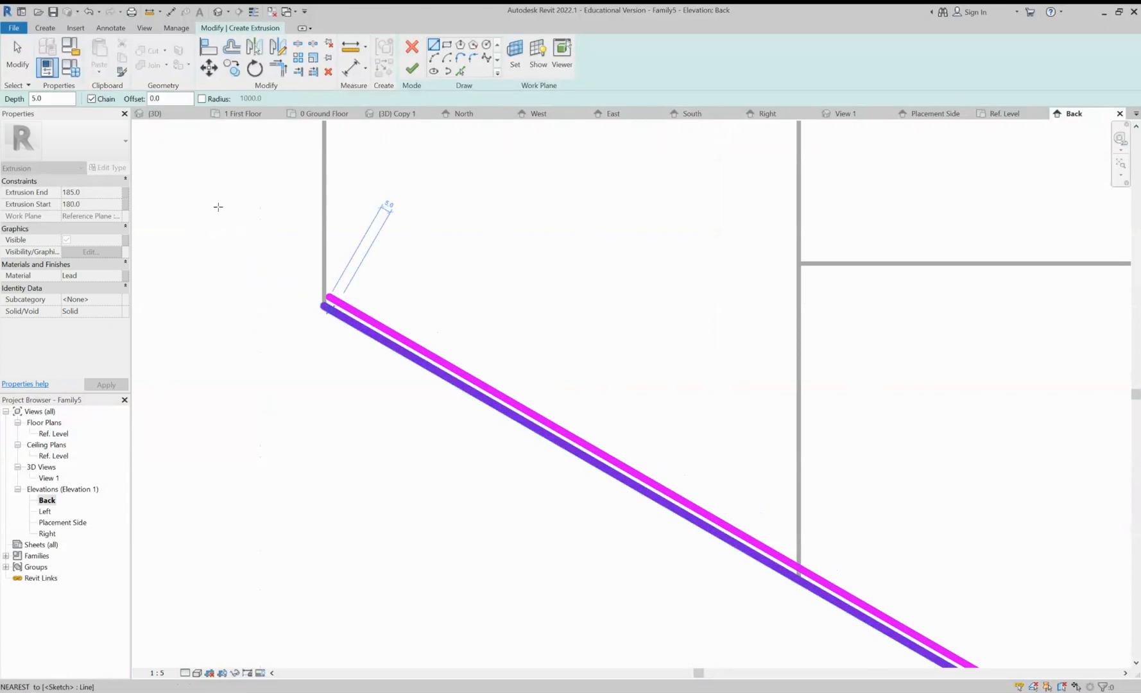
{"action": "left_click", "coordinate": [324, 306]}
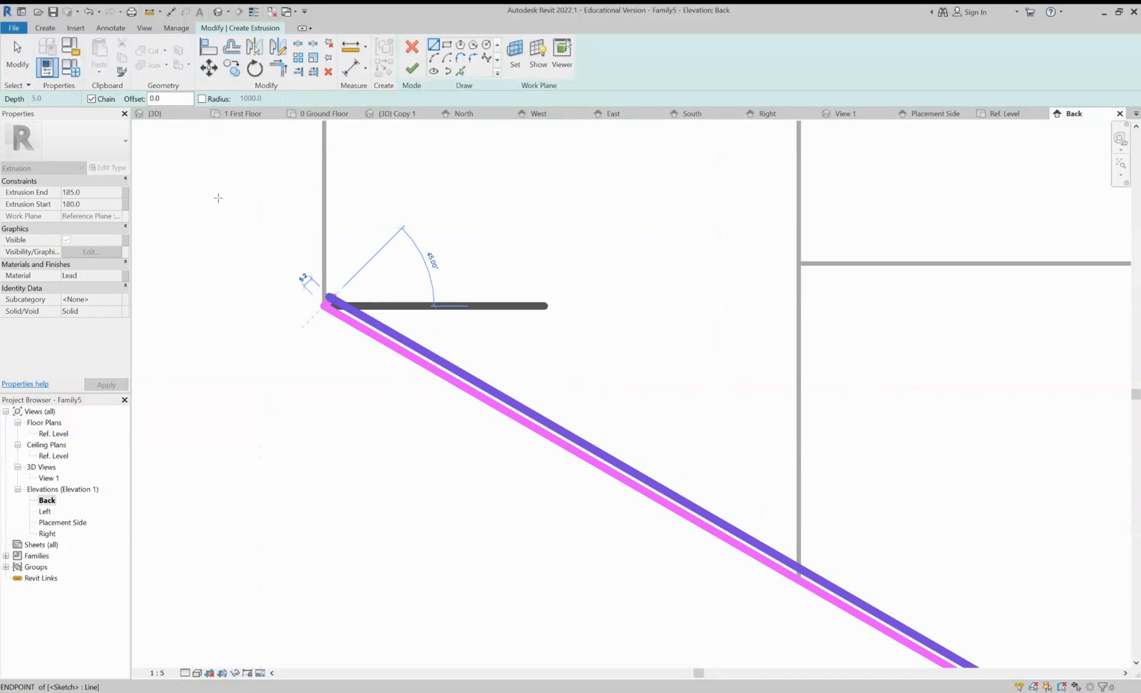
{"action": "key", "text": "Escape"}
Close the strip's lower end with a short line joining the ends of the two parallel sloping lines
{"action": "scroll", "coordinate": [224, 283], "scroll_direction": "down", "scroll_amount": 3}
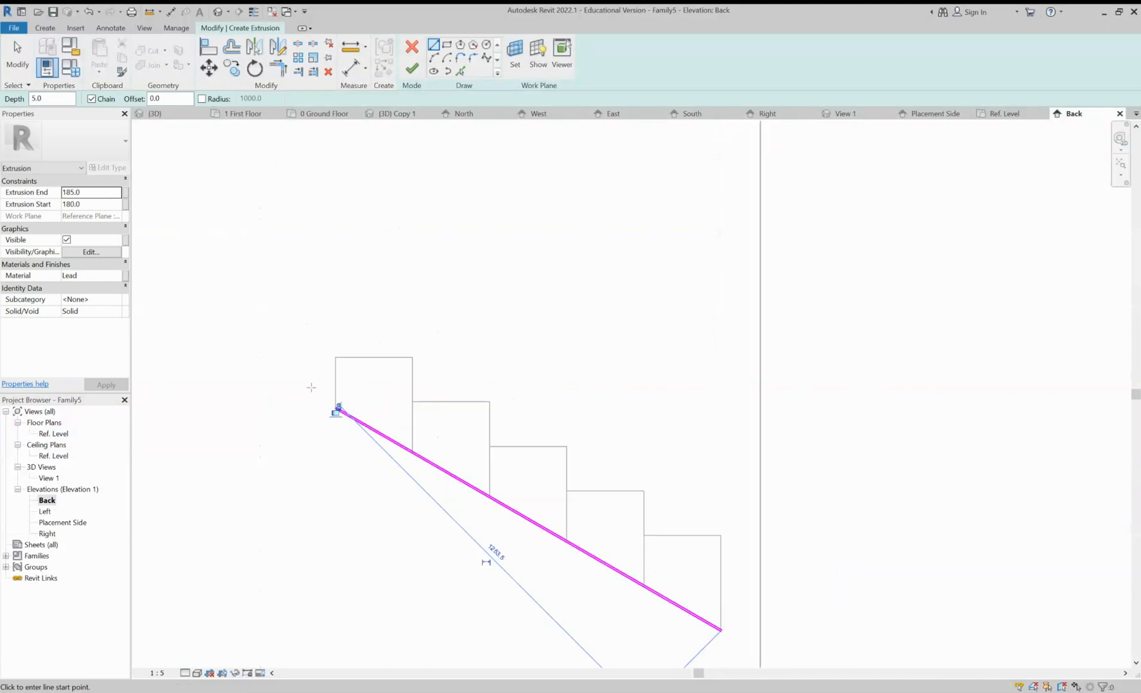
{"action": "middle_click_drag", "start_coordinate": [354, 387], "coordinate": [221, 184]}
{"action": "scroll", "coordinate": [402, 283], "scroll_direction": "up", "scroll_amount": 3}
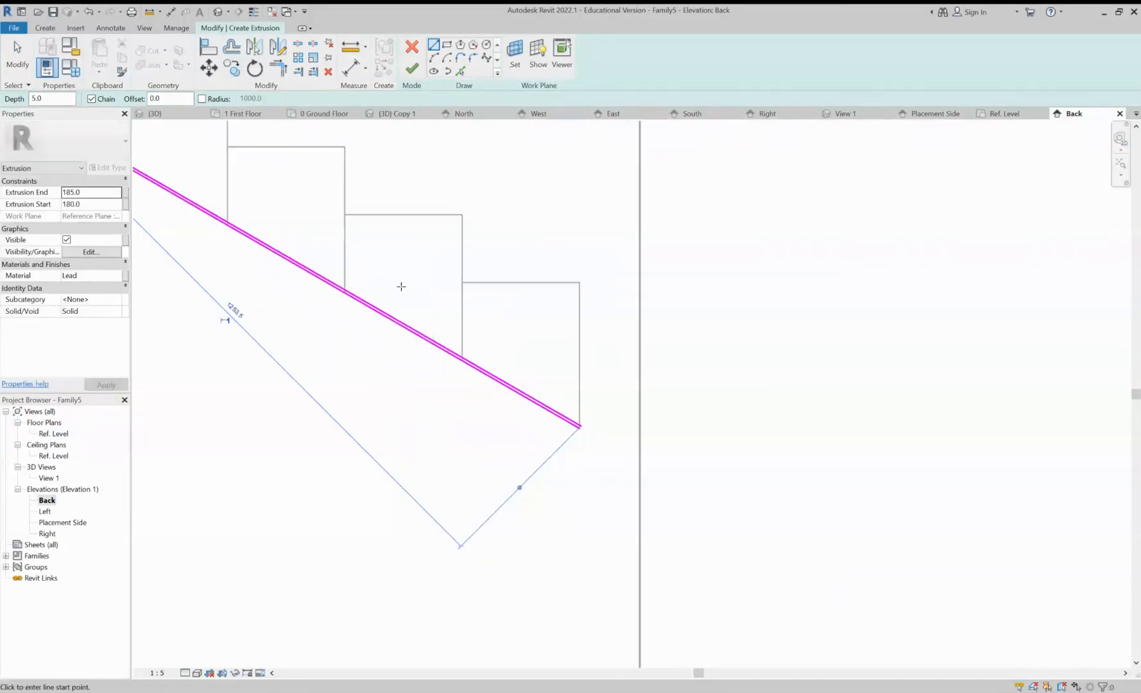
{"action": "scroll", "coordinate": [401, 286], "scroll_direction": "up", "scroll_amount": 1}
{"action": "left_click", "coordinate": [378, 284]}
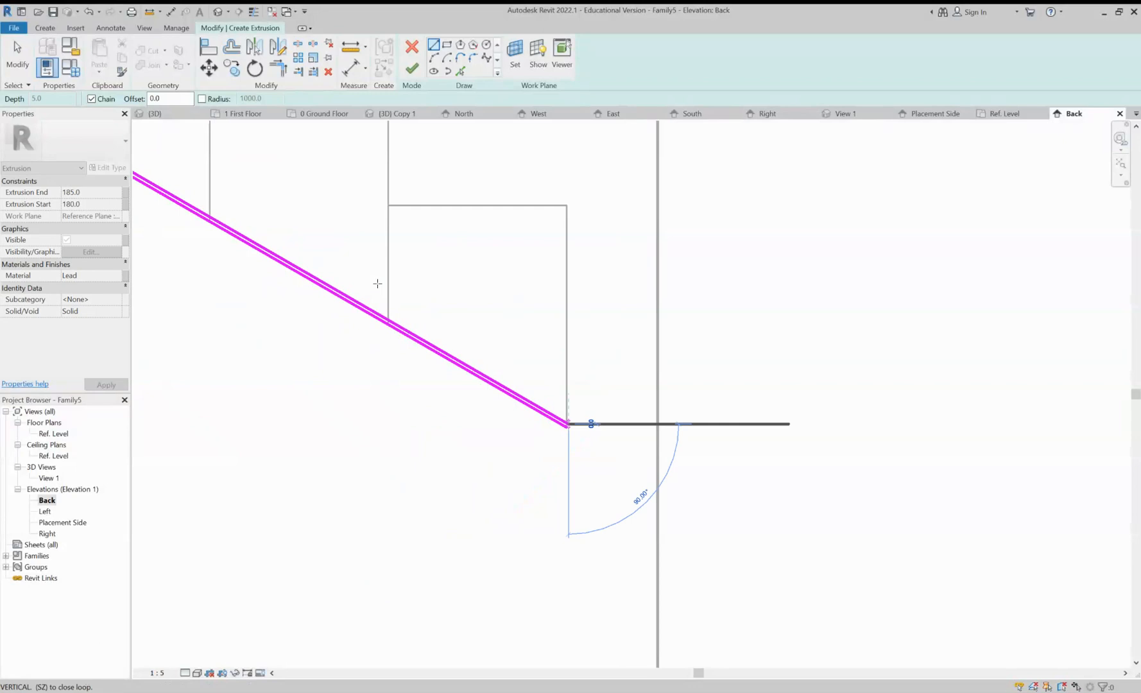
{"action": "scroll", "coordinate": [374, 289], "scroll_direction": "up", "scroll_amount": 6}
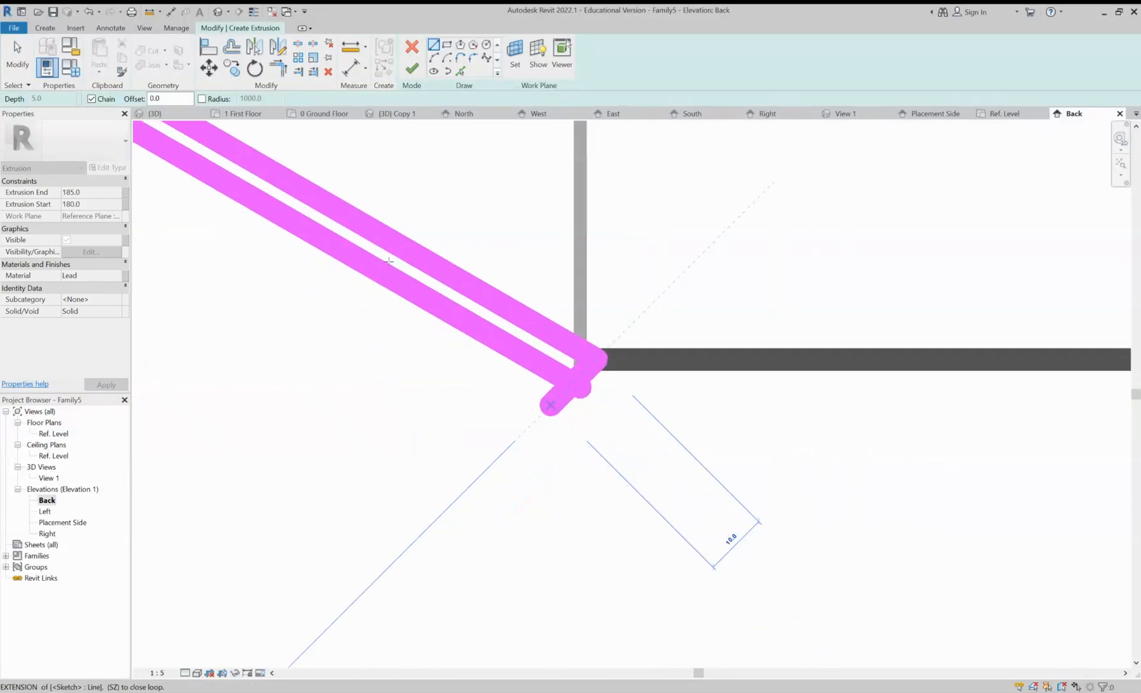
{"action": "left_click", "coordinate": [387, 259]}
{"action": "scroll", "coordinate": [368, 323], "scroll_direction": "down", "scroll_amount": 5}
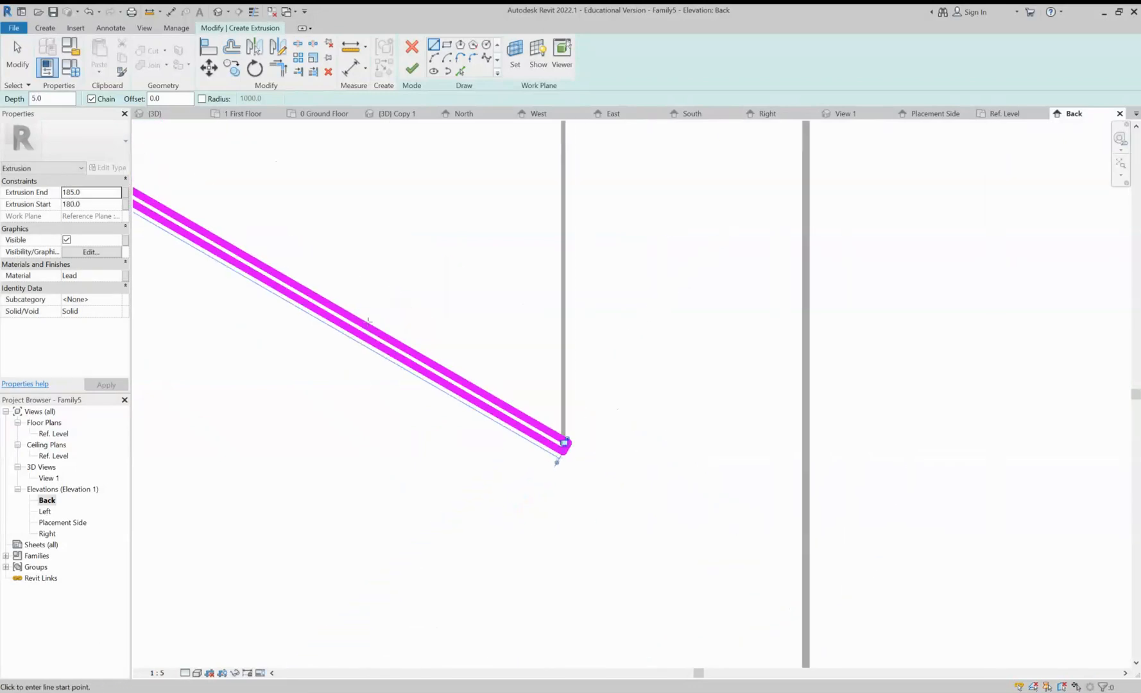
{"action": "scroll", "coordinate": [368, 322], "scroll_direction": "down", "scroll_amount": 3}
{"action": "key", "text": "Escape"}
{"action": "key", "text": "Escape"}
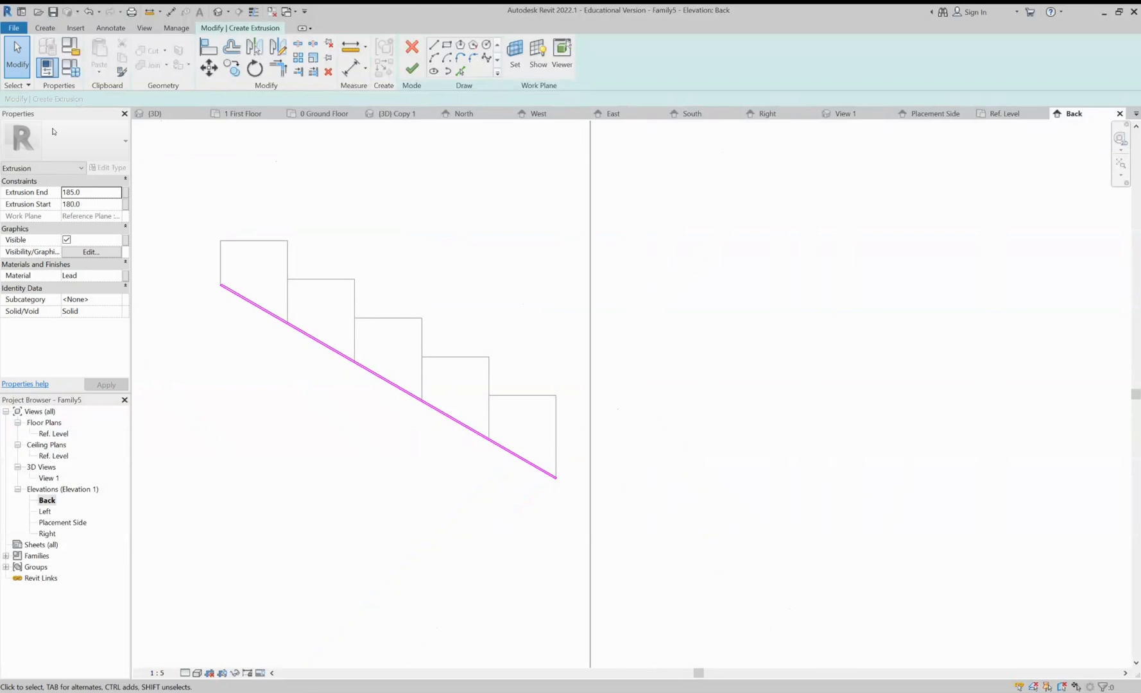
Set the strip's extrusion end to 330 mm, finish the sketch and deselect the new extrusion
{"action": "type", "text": "330"}
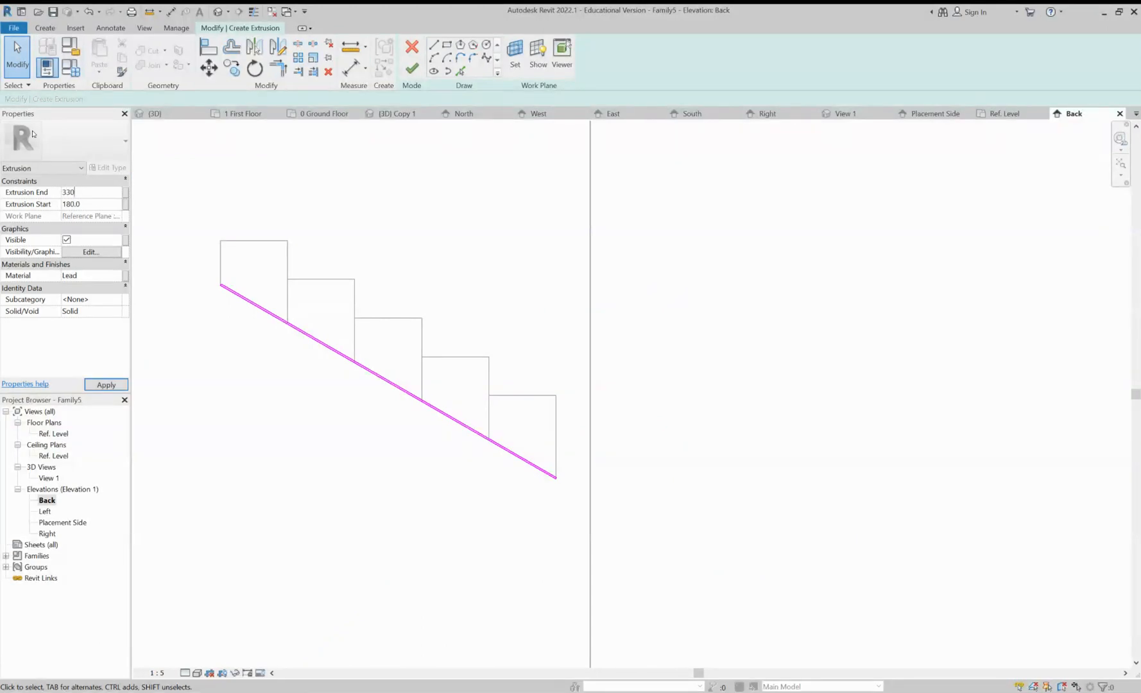
{"action": "key", "text": "Return"}
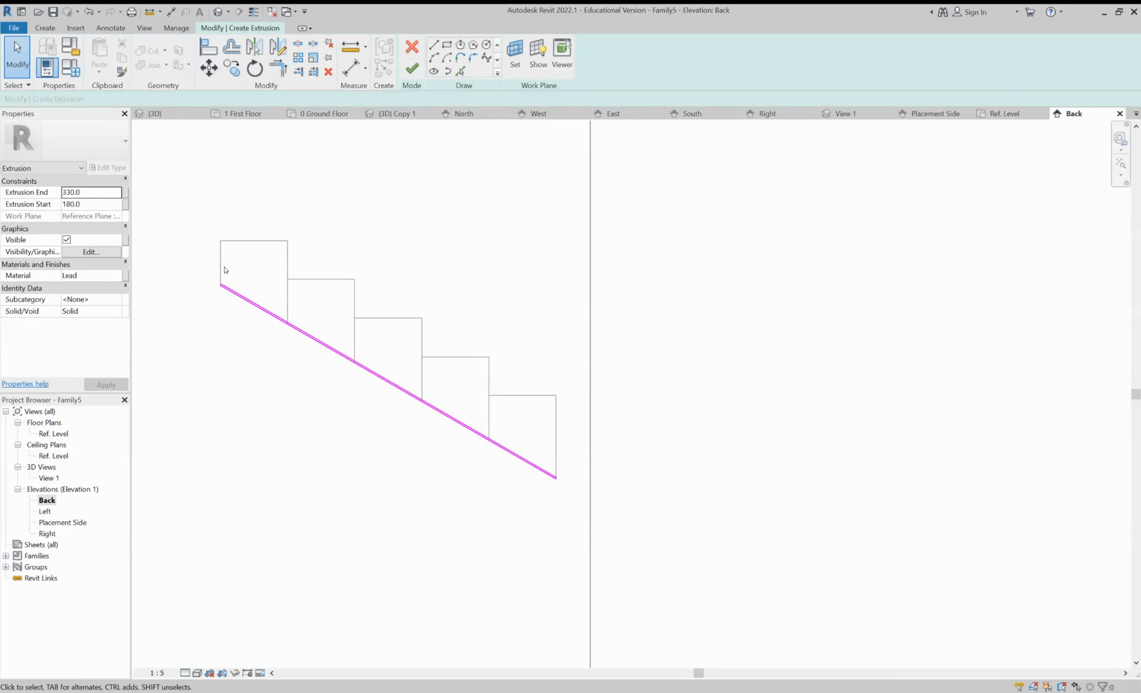
{"action": "left_click", "coordinate": [412, 68]}
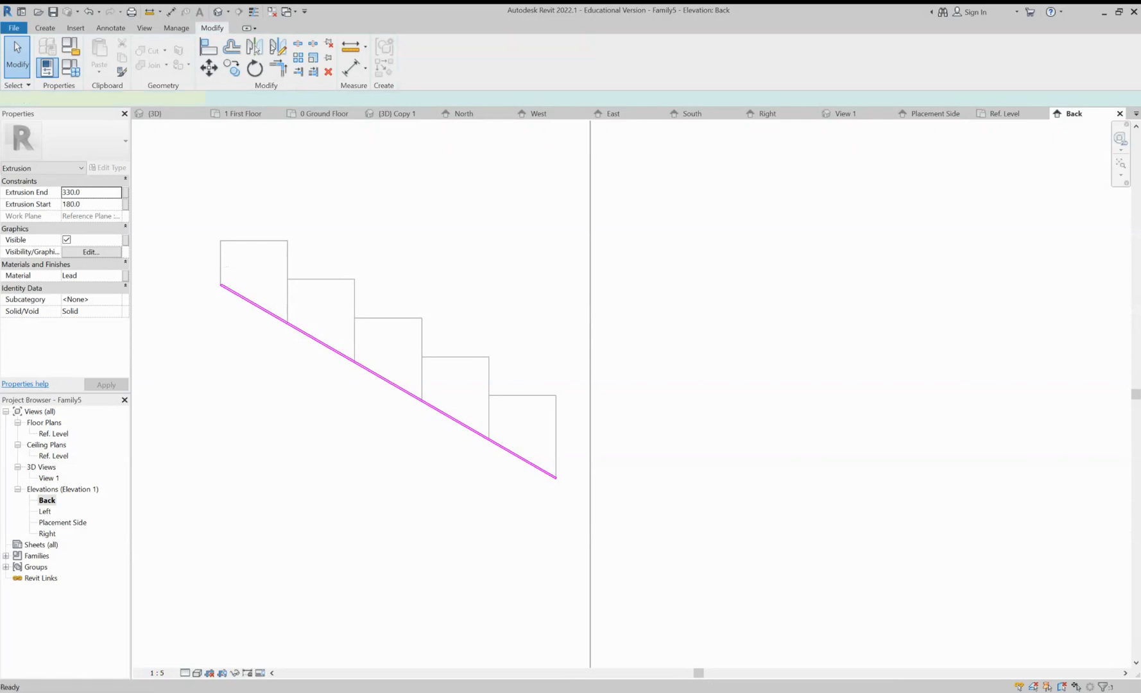
{"action": "left_click", "coordinate": [282, 173]}
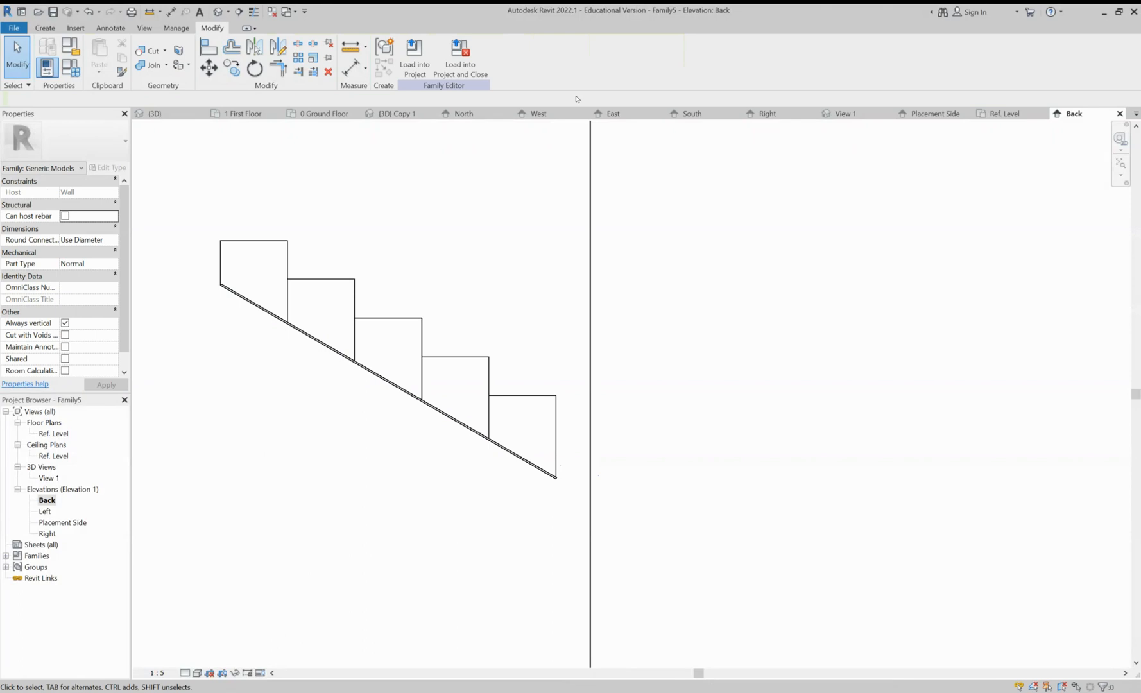
Examine the stepped lead pieces and the sloping strip on the wall in the 3D view View 1
{"action": "key", "text": "ctrl+Tab"}
{"action": "middle_click_drag", "start_coordinate": [499, 249], "coordinate": [283, 267], "text": "shift"}
{"action": "scroll", "coordinate": [499, 333], "scroll_direction": "up", "scroll_amount": 4}
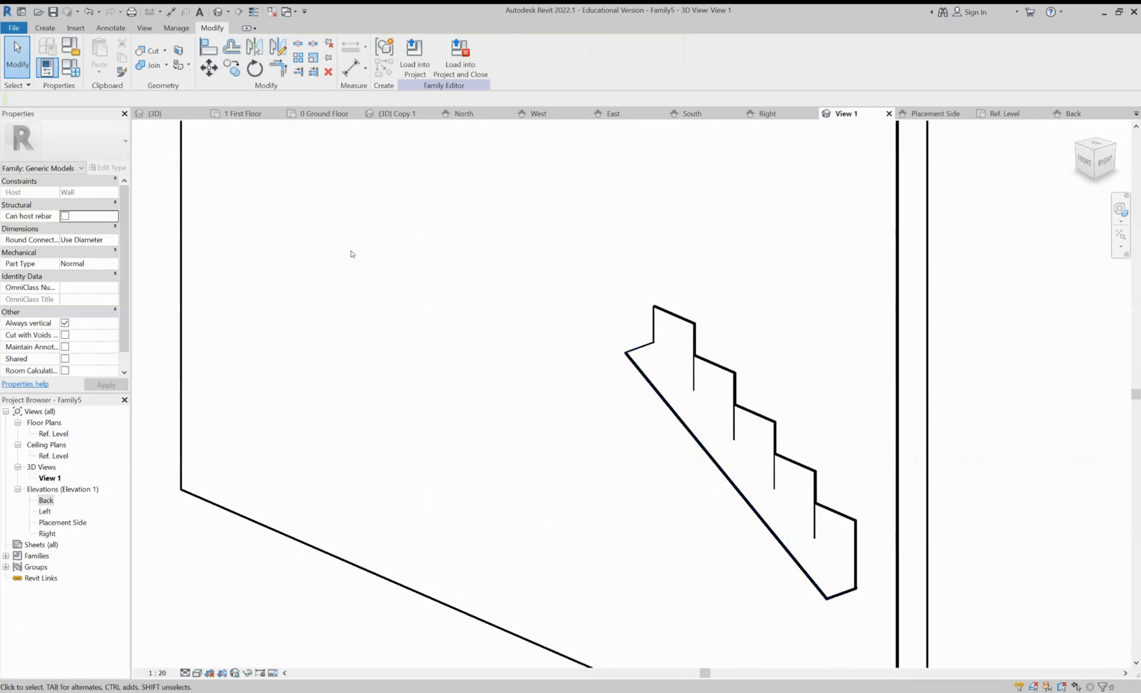
{"action": "scroll", "coordinate": [351, 254], "scroll_direction": "down", "scroll_amount": 4}
{"action": "middle_click_drag", "start_coordinate": [344, 263], "coordinate": [379, 274], "text": "shift"}
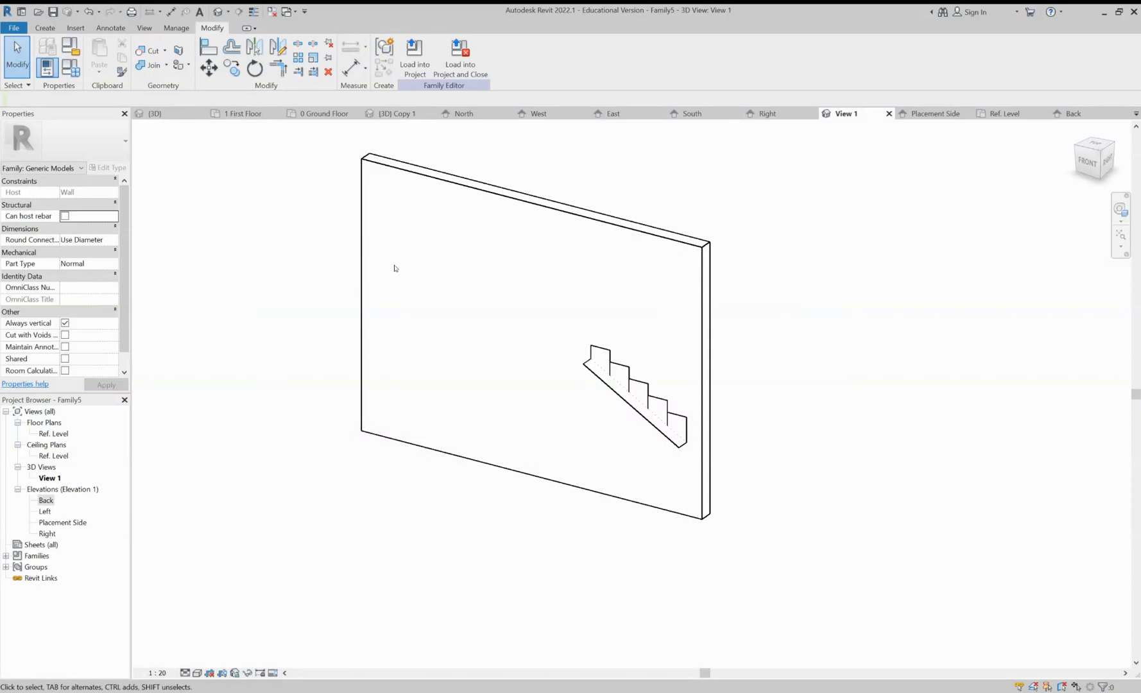
{"action": "scroll", "coordinate": [408, 253], "scroll_direction": "up", "scroll_amount": 10}
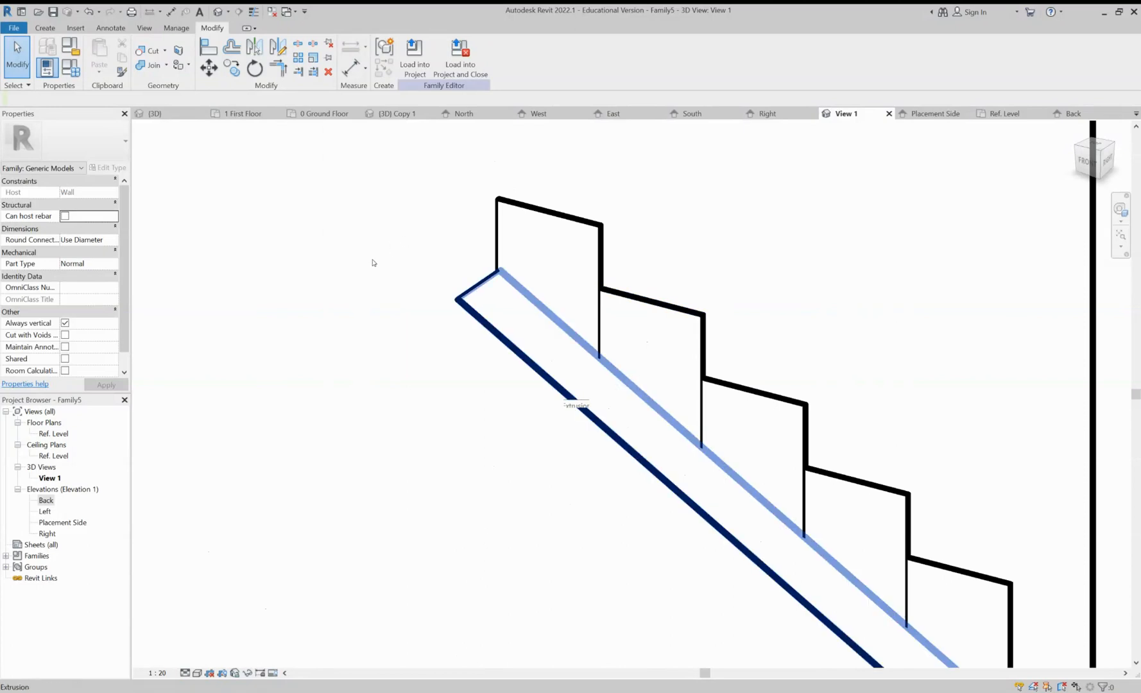
{"action": "scroll", "coordinate": [374, 261], "scroll_direction": "down", "scroll_amount": 5}
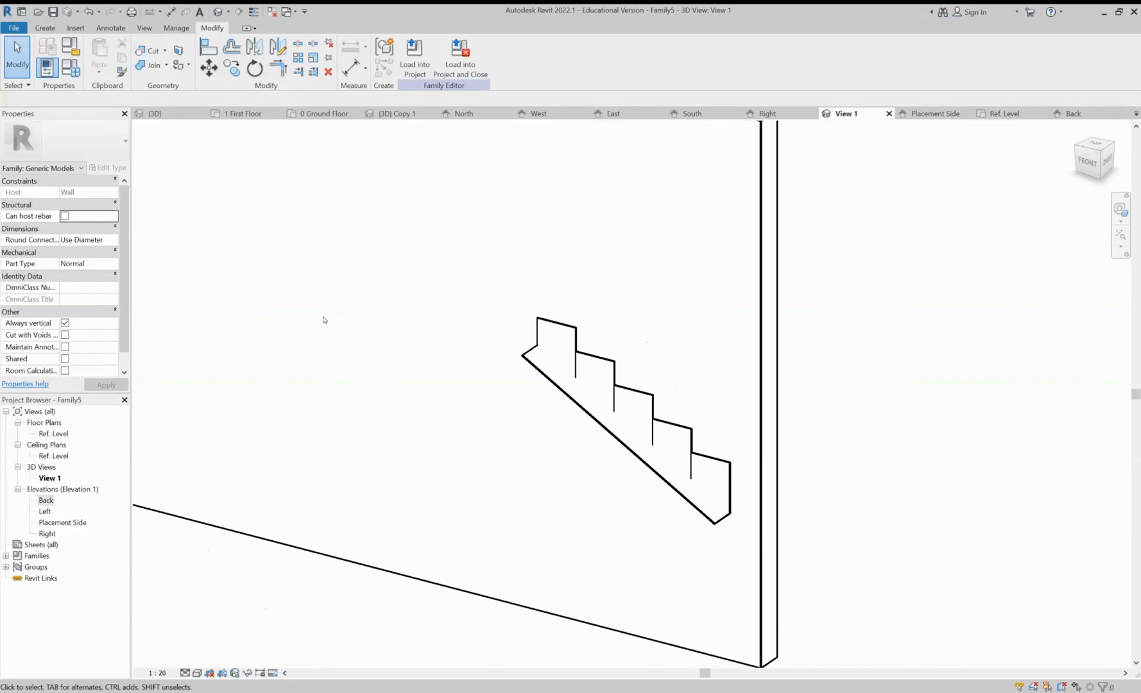
Edit the sloping strip's extrusion sketch in the Back elevation and delete the short line closing its lower end
{"action": "scroll", "coordinate": [324, 320], "scroll_direction": "down", "scroll_amount": 3}
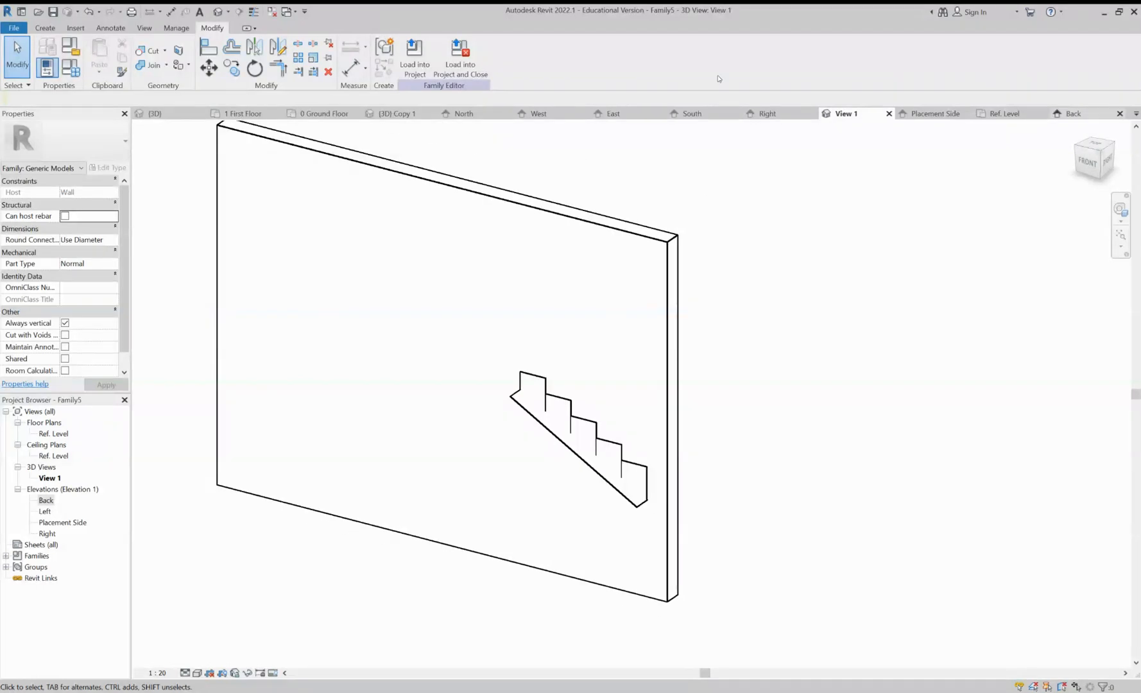
{"action": "left_click", "coordinate": [1078, 114]}
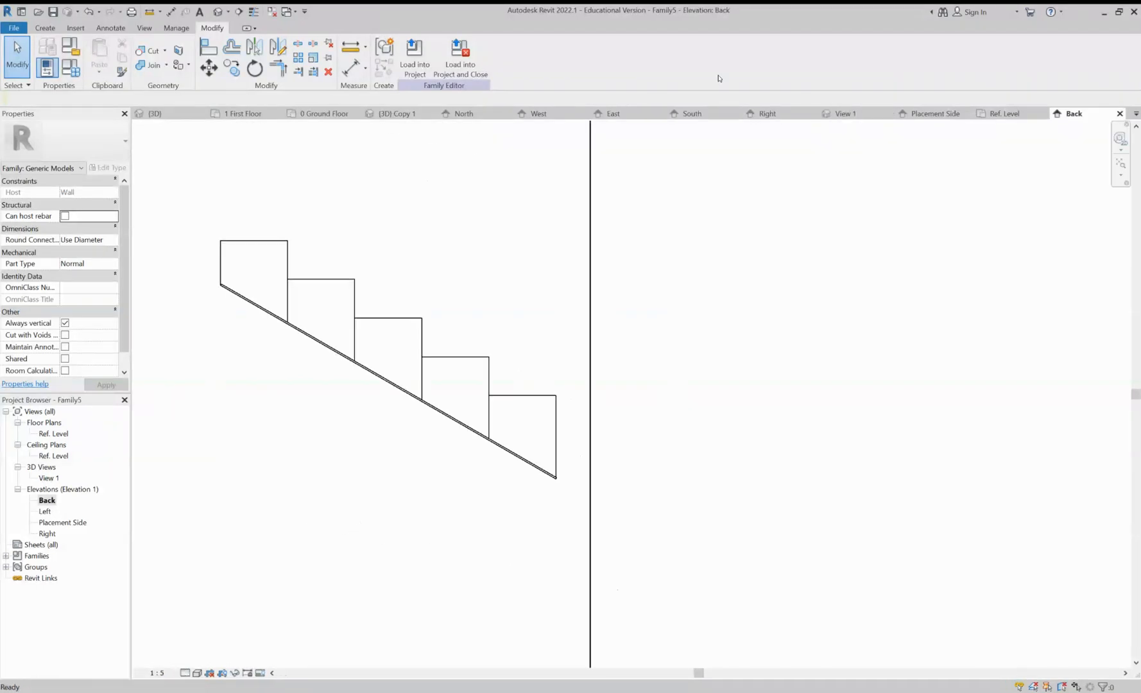
{"action": "left_click", "coordinate": [248, 251]}
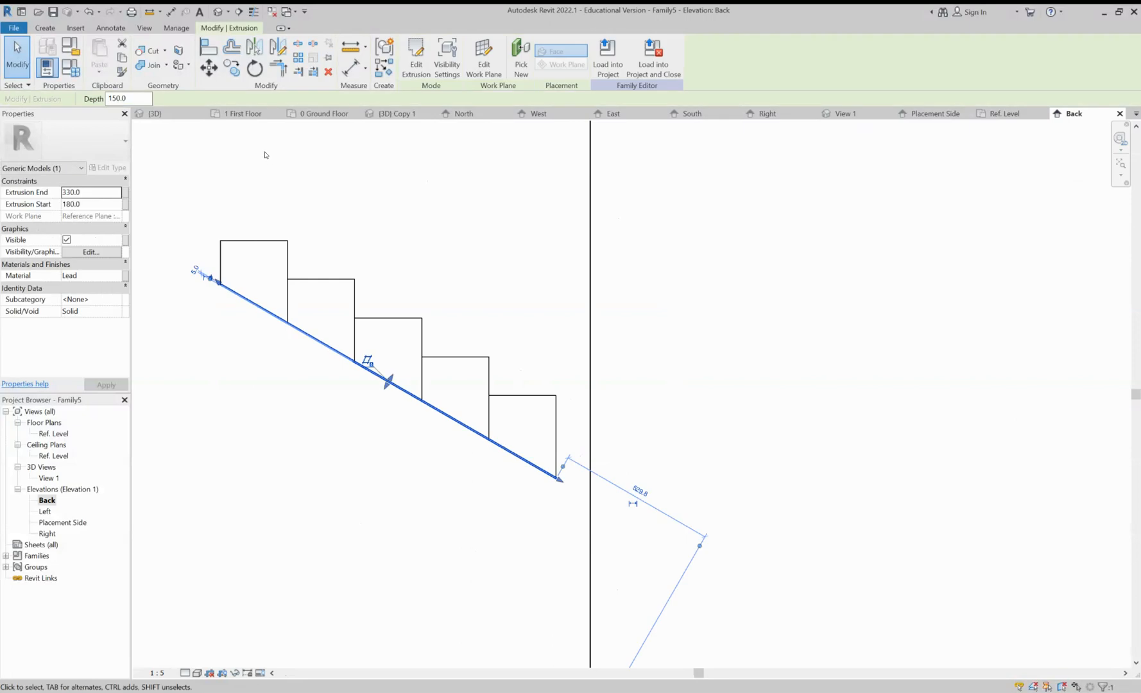
{"action": "left_click", "coordinate": [416, 58]}
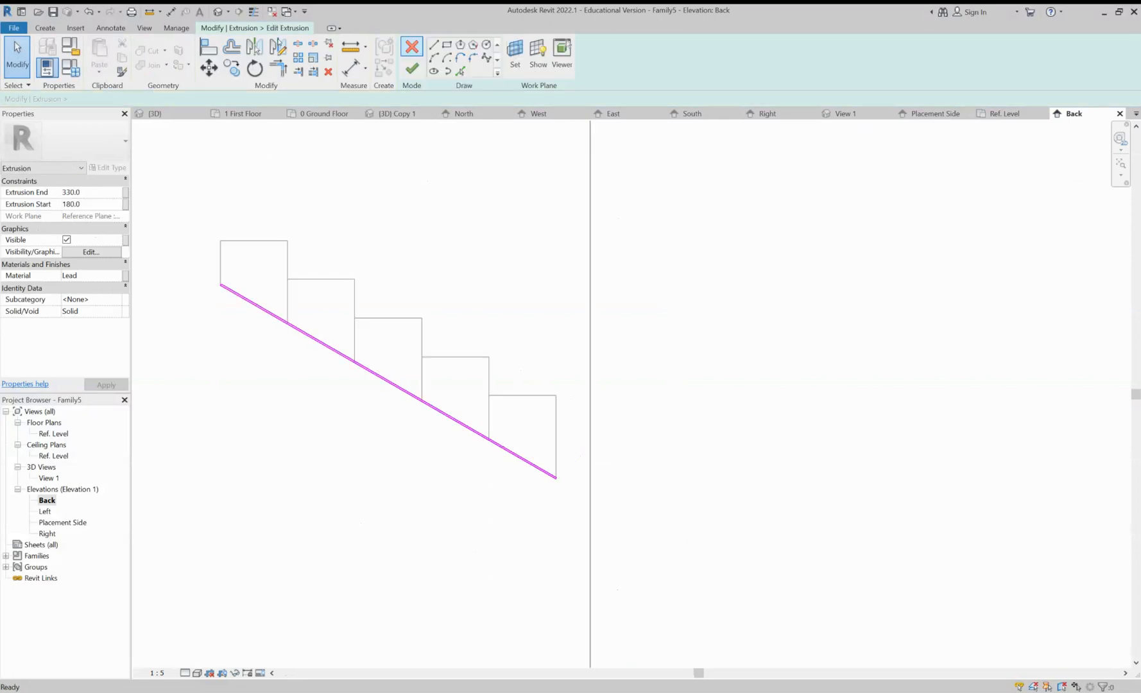
{"action": "scroll", "coordinate": [360, 315], "scroll_direction": "up", "scroll_amount": 5}
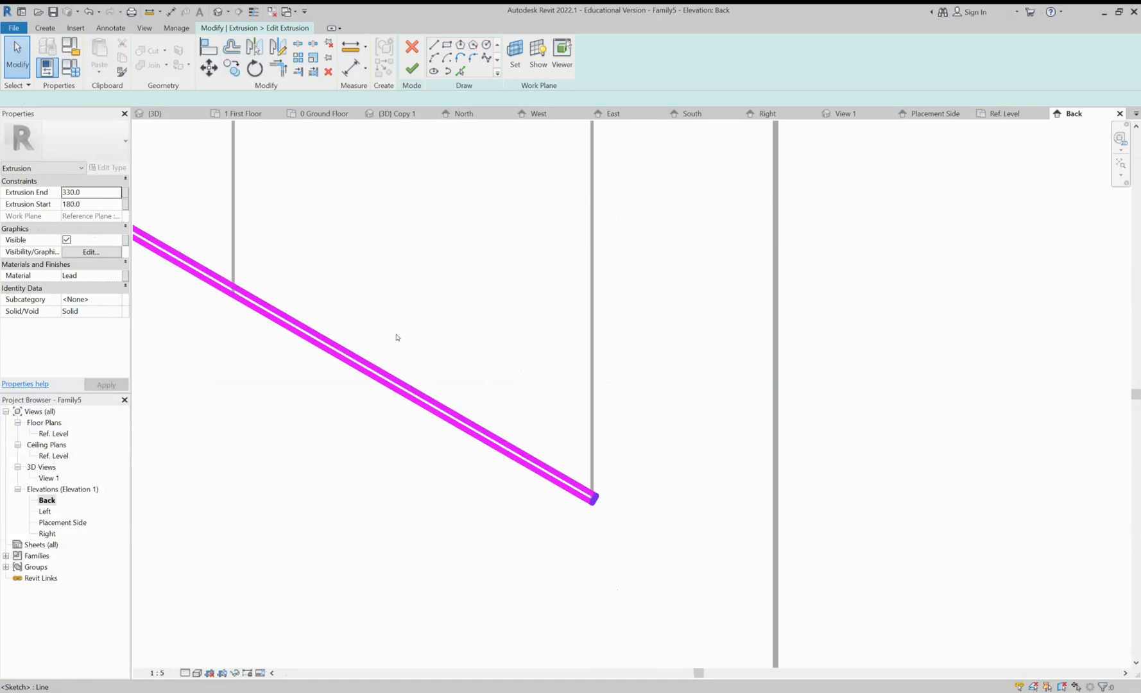
{"action": "left_click", "coordinate": [595, 499]}
{"action": "scroll", "coordinate": [534, 533], "scroll_direction": "down", "scroll_amount": 3}
{"action": "middle_click_drag", "start_coordinate": [339, 512], "coordinate": [558, 545]}
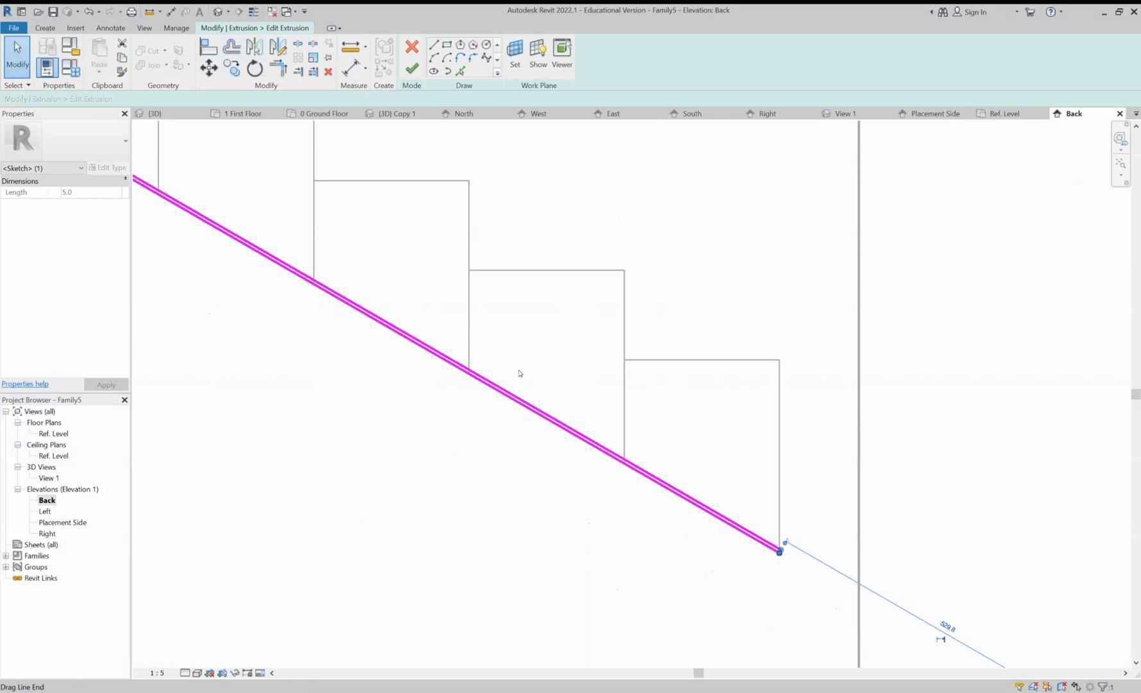
{"action": "scroll", "coordinate": [520, 373], "scroll_direction": "up", "scroll_amount": 5}
{"action": "mouse_move", "coordinate": [520, 370]}
{"action": "left_mouse_down"}
{"action": "mouse_move", "coordinate": [466, 331]}
{"action": "mouse_move", "coordinate": [502, 407]}
{"action": "mouse_move", "coordinate": [530, 427]}
{"action": "left_mouse_up"}
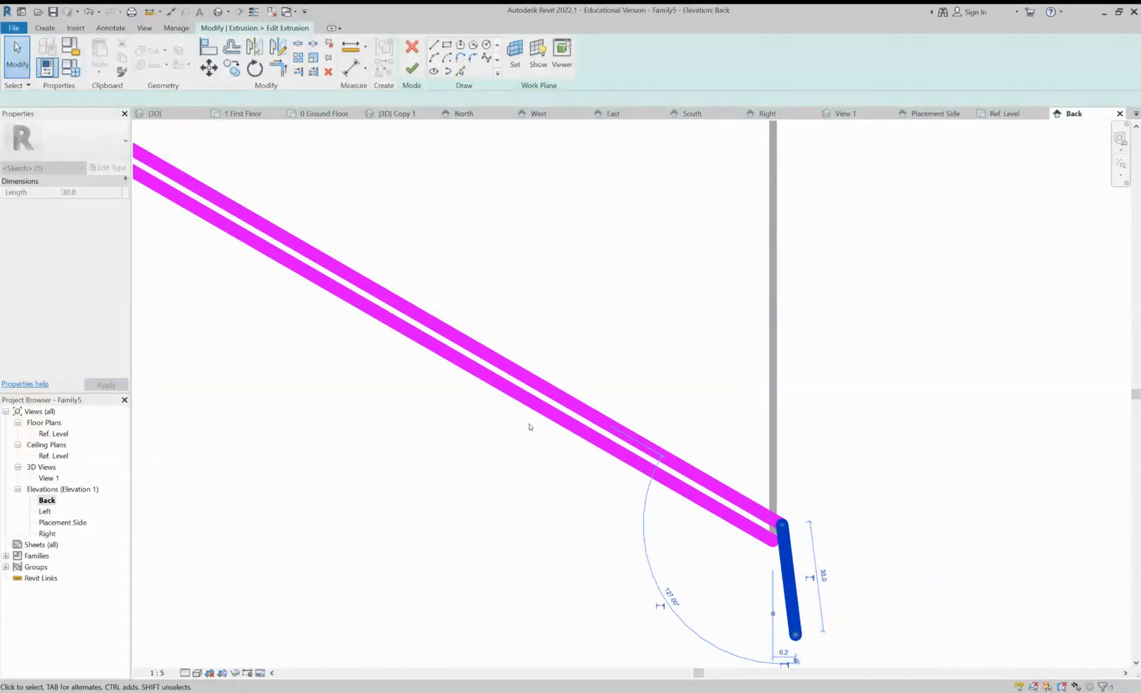
{"action": "left_click", "coordinate": [524, 419]}
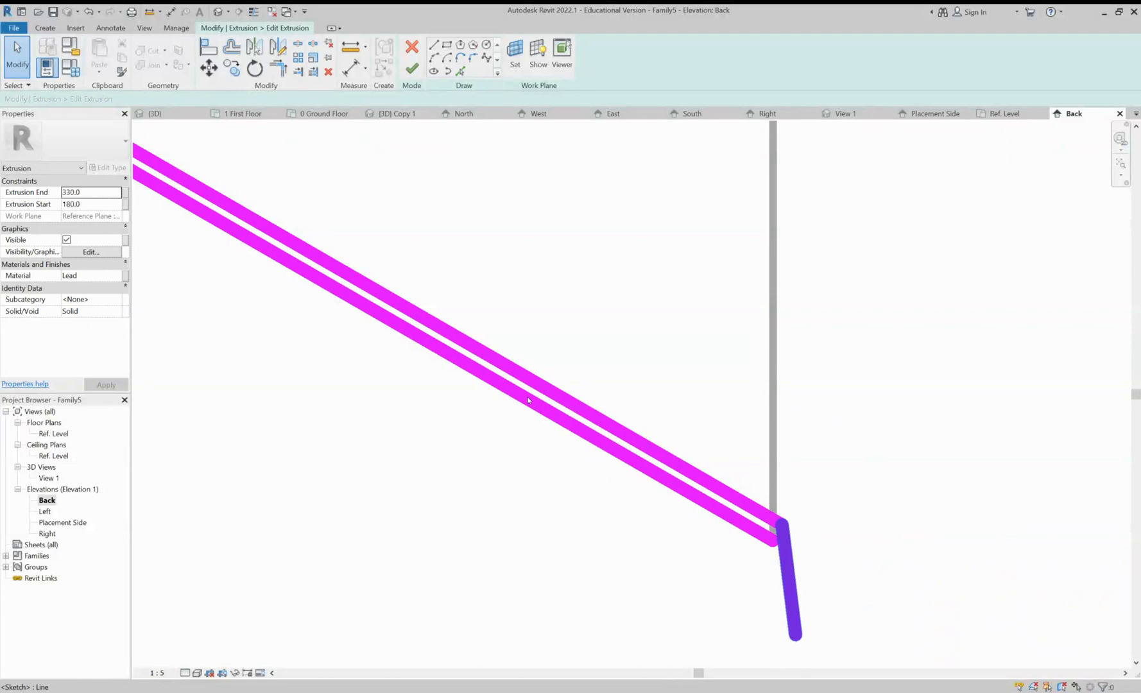
{"action": "left_click", "coordinate": [528, 401]}
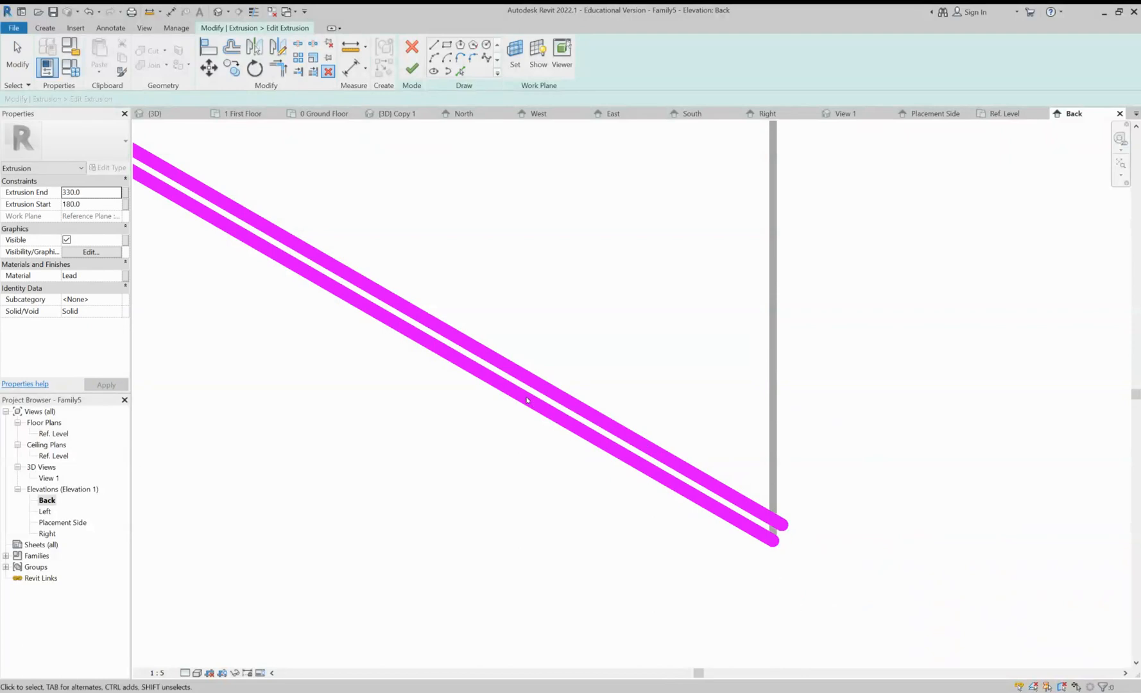
Shorten the strip's lower sloping sketch line to about 259.8 mm so it ends at the uppermost step's lowest corner
{"action": "scroll", "coordinate": [534, 400], "scroll_direction": "down", "scroll_amount": 6}
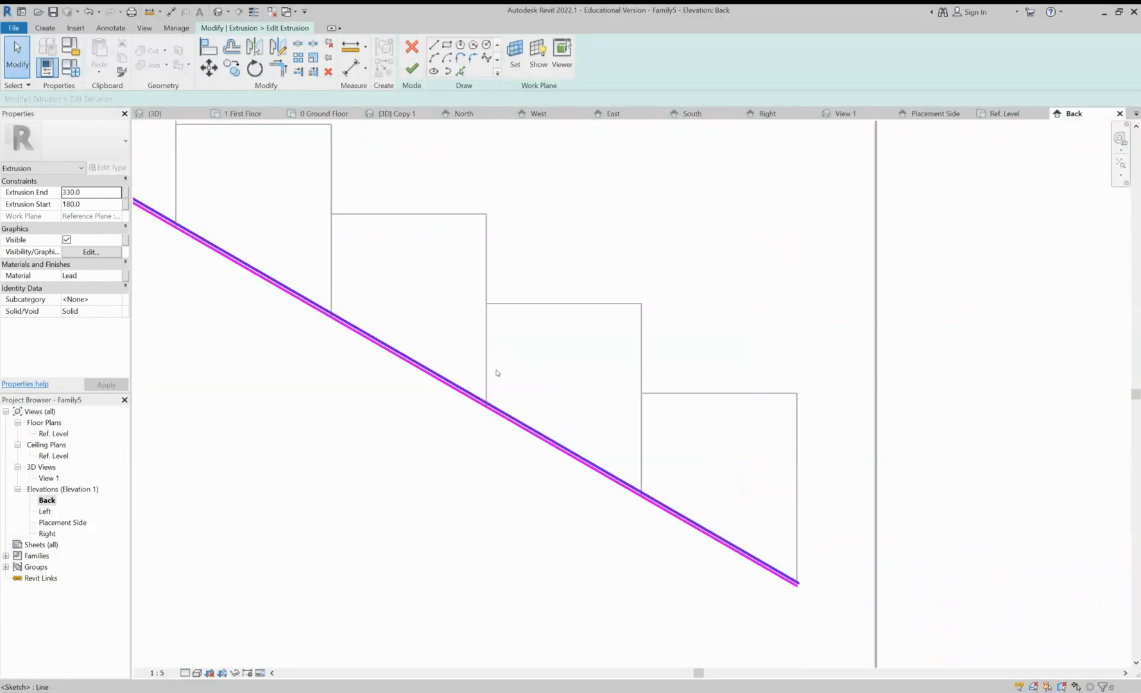
{"action": "left_click", "coordinate": [498, 375]}
{"action": "mouse_move", "coordinate": [530, 395]}
{"action": "left_mouse_down"}
{"action": "mouse_move", "coordinate": [433, 392]}
{"action": "mouse_move", "coordinate": [152, 196]}
{"action": "mouse_move", "coordinate": [115, 154]}
{"action": "left_mouse_up"}
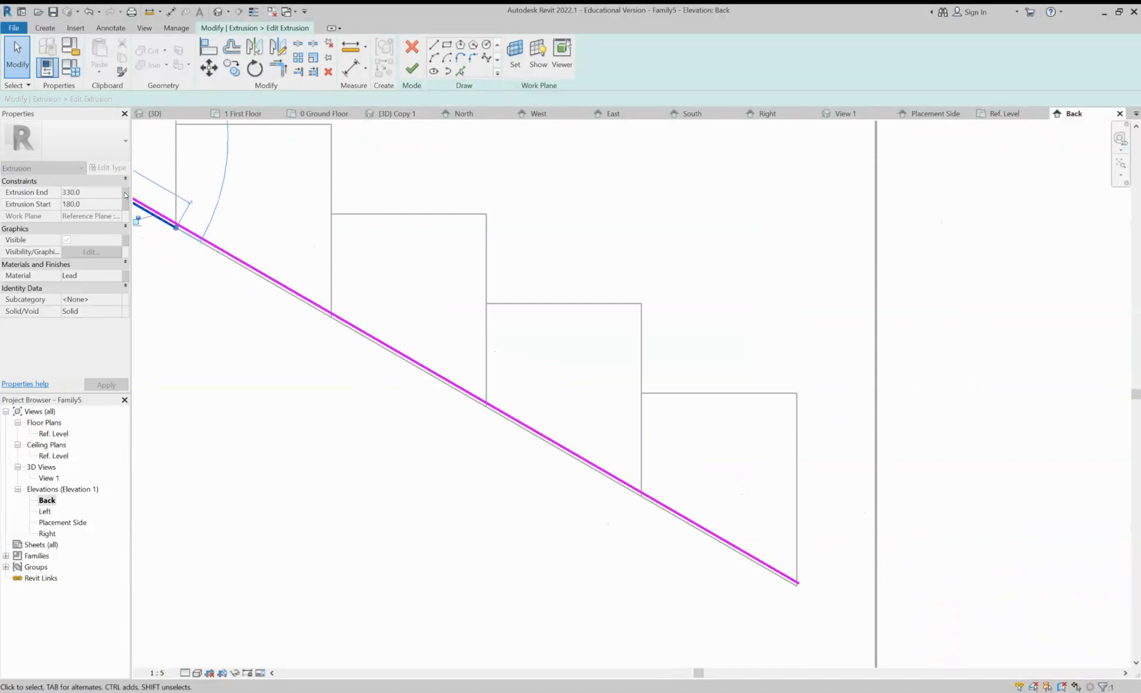
{"action": "middle_click_drag", "start_coordinate": [134, 209], "coordinate": [254, 324]}
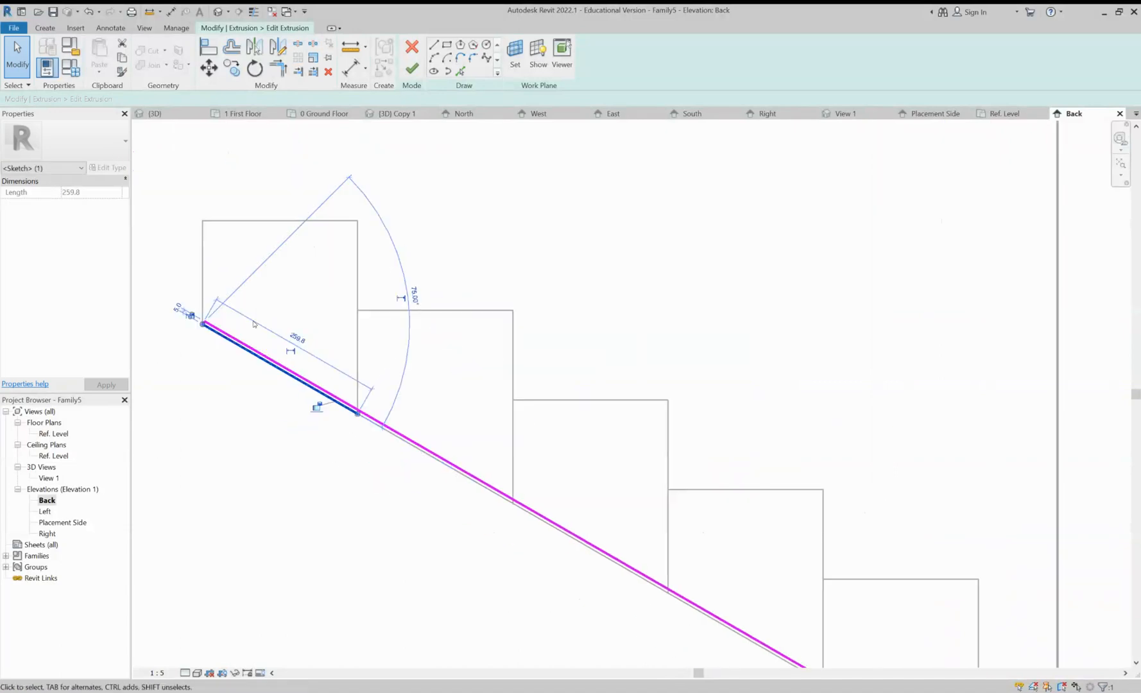
Shorten the strip's upper sloping sketch line to about 255.6 mm, ending at the uppermost step's vertical edge
{"action": "left_click", "coordinate": [280, 299]}
{"action": "middle_click_drag", "start_coordinate": [293, 368], "coordinate": [208, 255]}
{"action": "scroll", "coordinate": [204, 254], "scroll_direction": "down", "scroll_amount": 1}
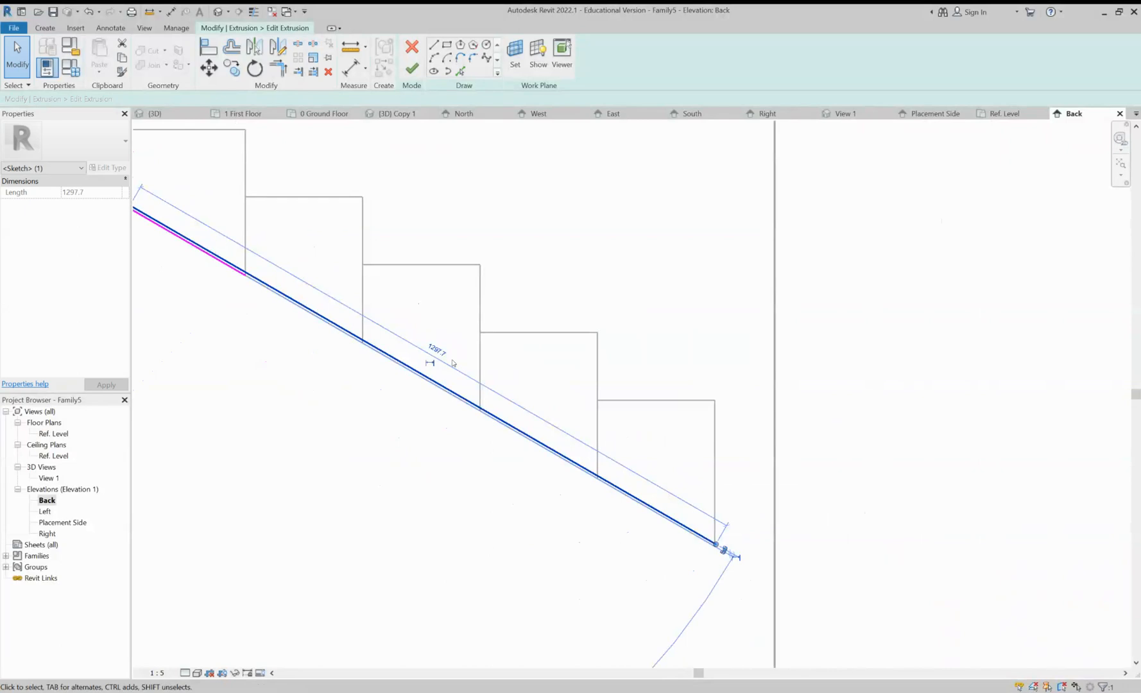
{"action": "mouse_move", "coordinate": [476, 363]}
{"action": "left_mouse_down"}
{"action": "mouse_move", "coordinate": [139, 202]}
{"action": "mouse_move", "coordinate": [158, 181]}
{"action": "left_mouse_up"}
{"action": "scroll", "coordinate": [155, 182], "scroll_direction": "up", "scroll_amount": 5}
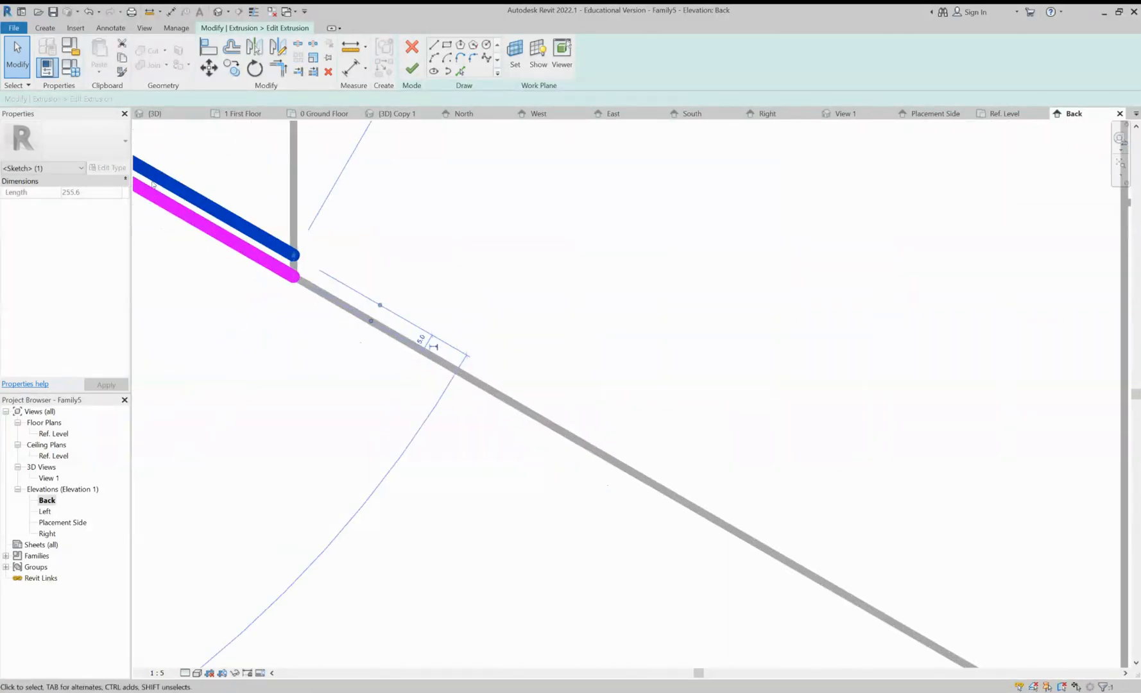
{"action": "middle_click_drag", "start_coordinate": [153, 185], "coordinate": [207, 261]}
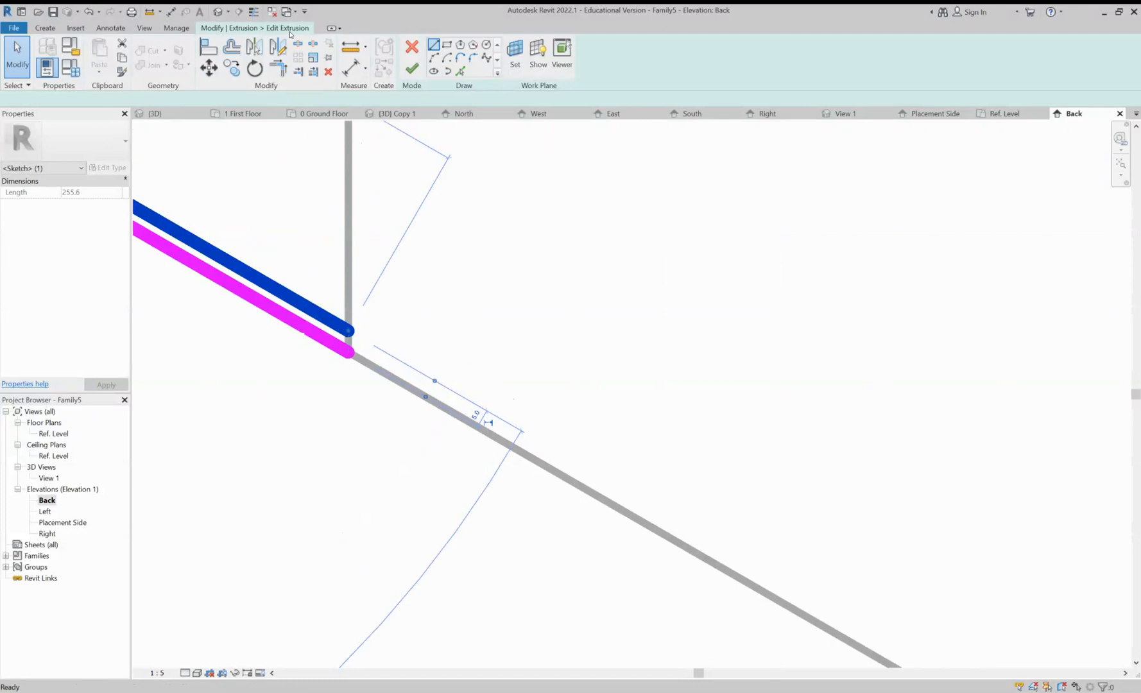
Close the shortened strip's lower end with a vertical line between the two sloping lines and finish the sketch
{"action": "left_click", "coordinate": [434, 45]}
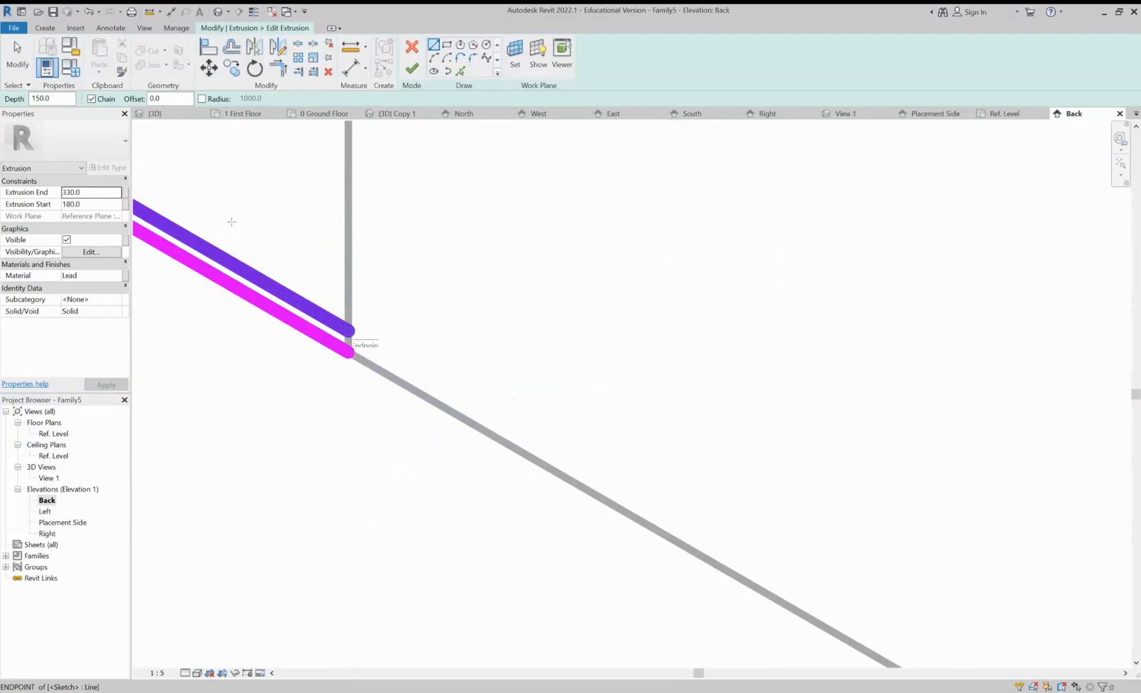
{"action": "left_click", "coordinate": [349, 331]}
{"action": "left_click", "coordinate": [348, 352]}
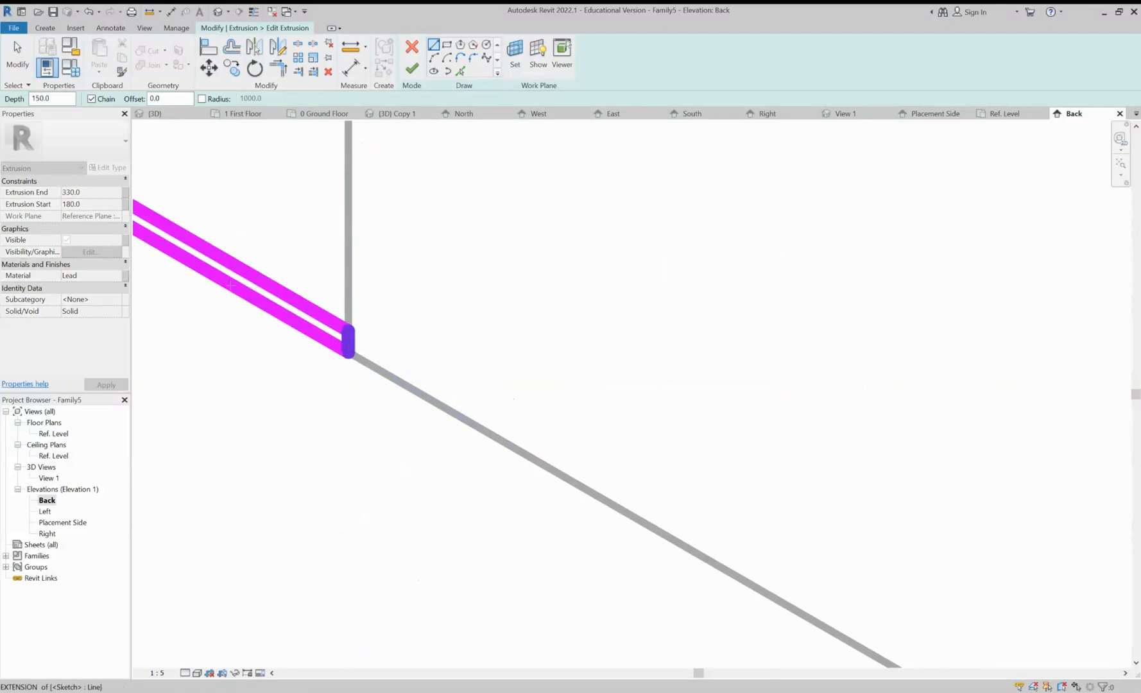
{"action": "key", "text": "Escape"}
{"action": "key", "text": "Escape"}
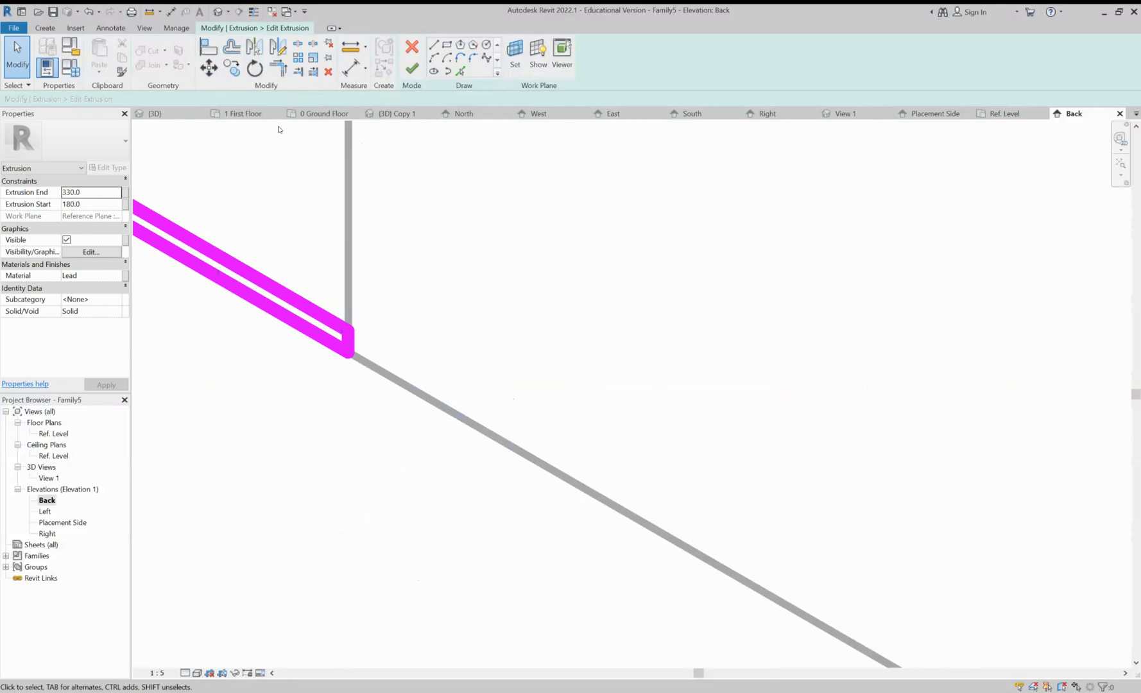
{"action": "left_click", "coordinate": [412, 68]}
Reopen the strip's sketch, align its upper end line vertically with the uppermost step's outer edge, and finish the sketch
{"action": "scroll", "coordinate": [249, 229], "scroll_direction": "down", "scroll_amount": 3}
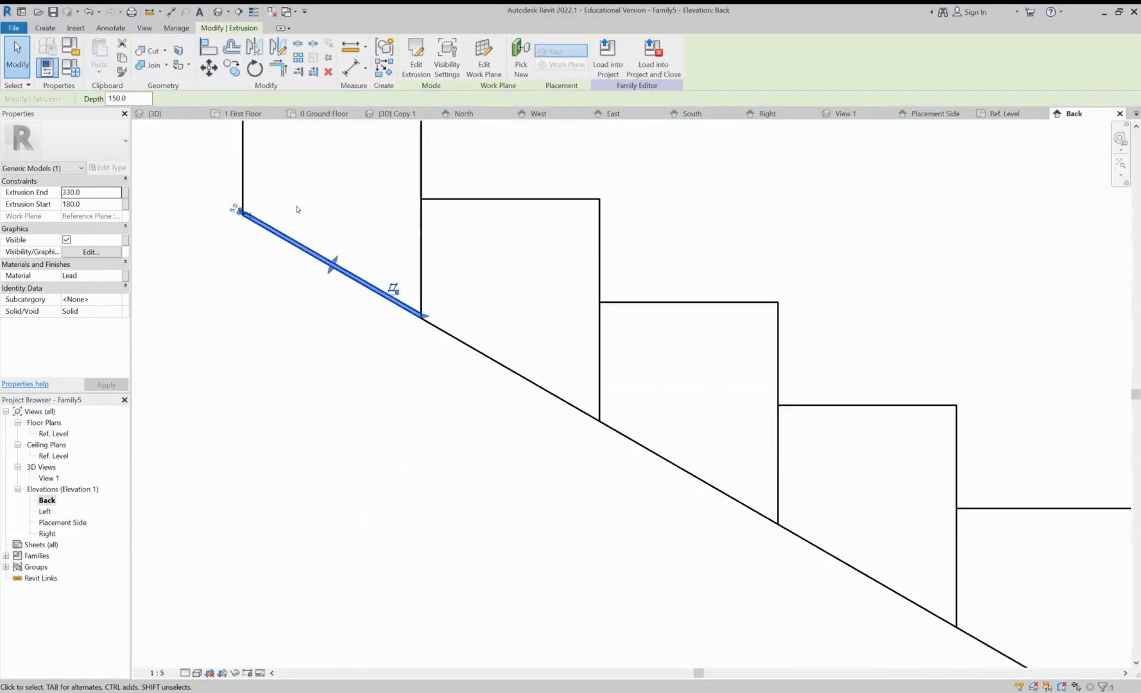
{"action": "middle_click_drag", "start_coordinate": [334, 189], "coordinate": [365, 224]}
{"action": "scroll", "coordinate": [195, 166], "scroll_direction": "up", "scroll_amount": 3}
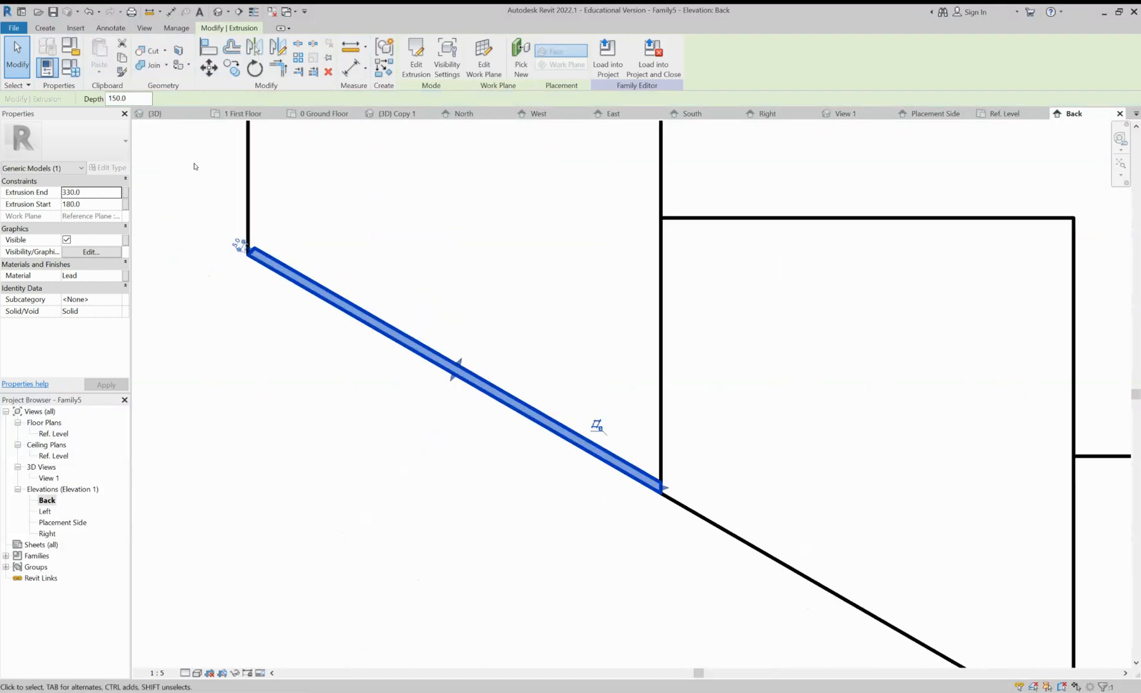
{"action": "scroll", "coordinate": [287, 239], "scroll_direction": "up", "scroll_amount": 3}
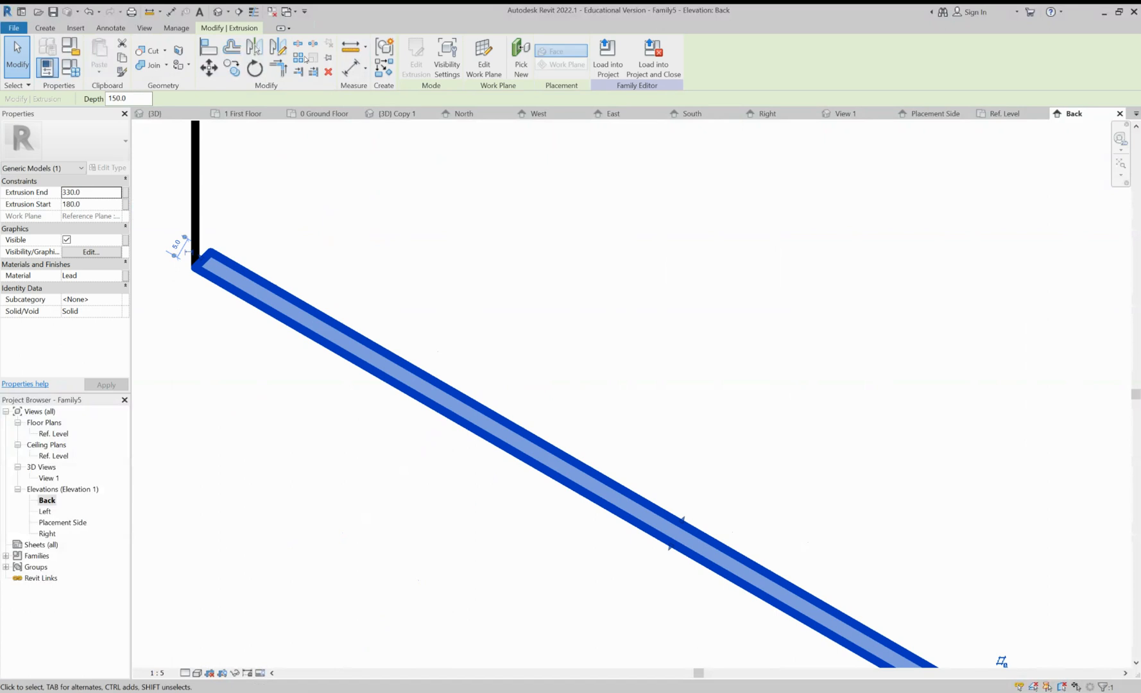
{"action": "left_click", "coordinate": [416, 58]}
{"action": "left_click", "coordinate": [202, 260]}
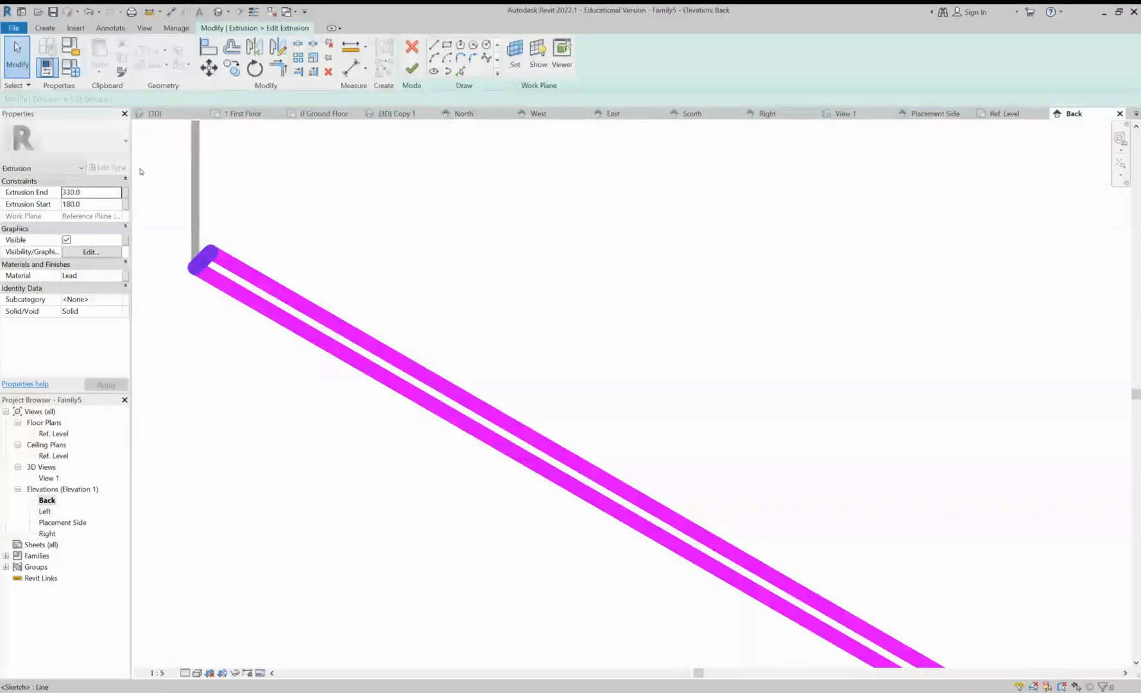
{"action": "left_click_drag", "start_coordinate": [210, 251], "coordinate": [195, 244]}
{"action": "left_click", "coordinate": [213, 251]}
{"action": "left_click", "coordinate": [153, 170]}
{"action": "left_click", "coordinate": [411, 68]}
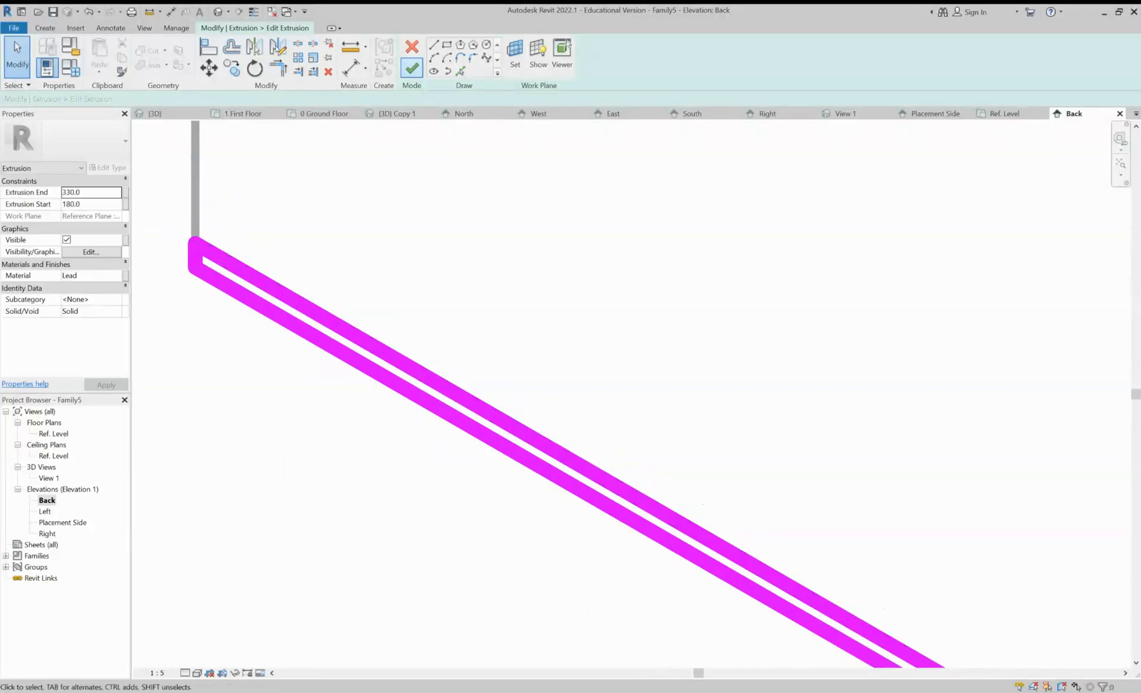
Copy the short strip piece end to end down the slope, placing one under each of the four remaining steps
{"action": "scroll", "coordinate": [359, 224], "scroll_direction": "down", "scroll_amount": 4}
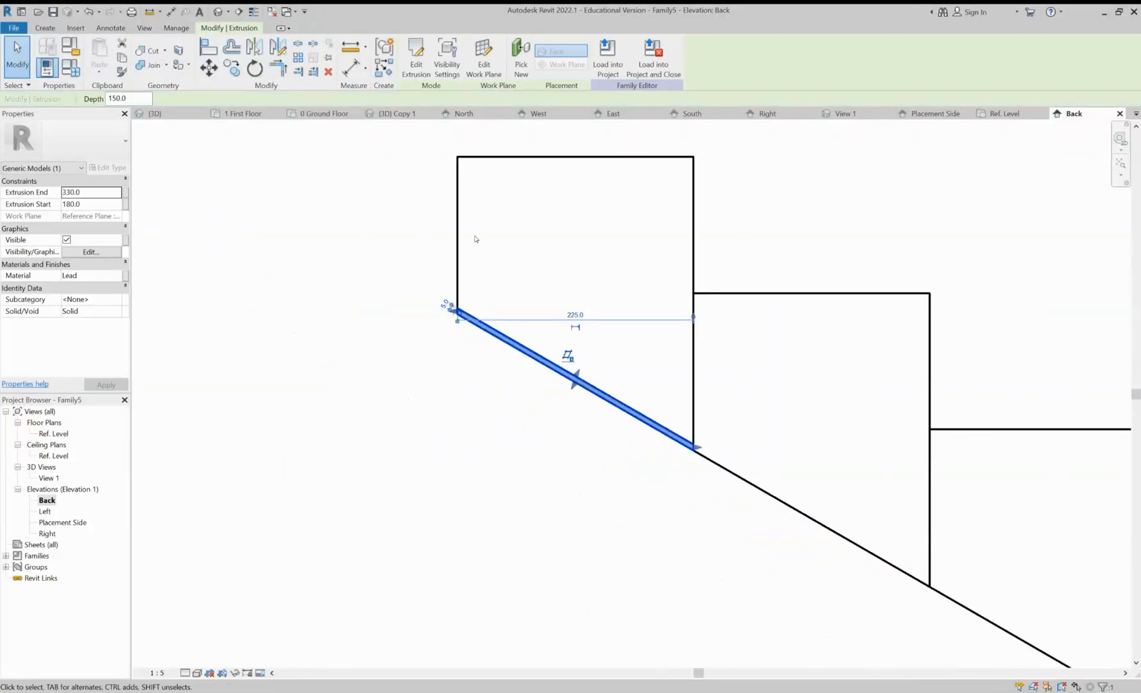
{"action": "scroll", "coordinate": [444, 240], "scroll_direction": "up", "scroll_amount": 2}
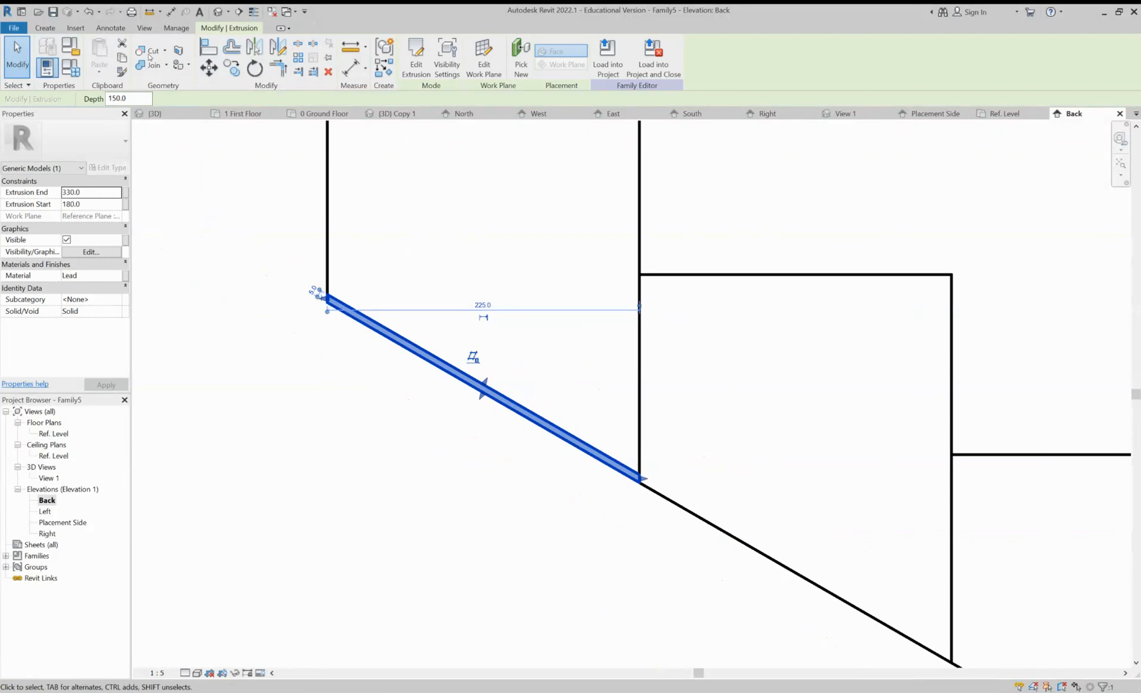
{"action": "left_click", "coordinate": [231, 67]}
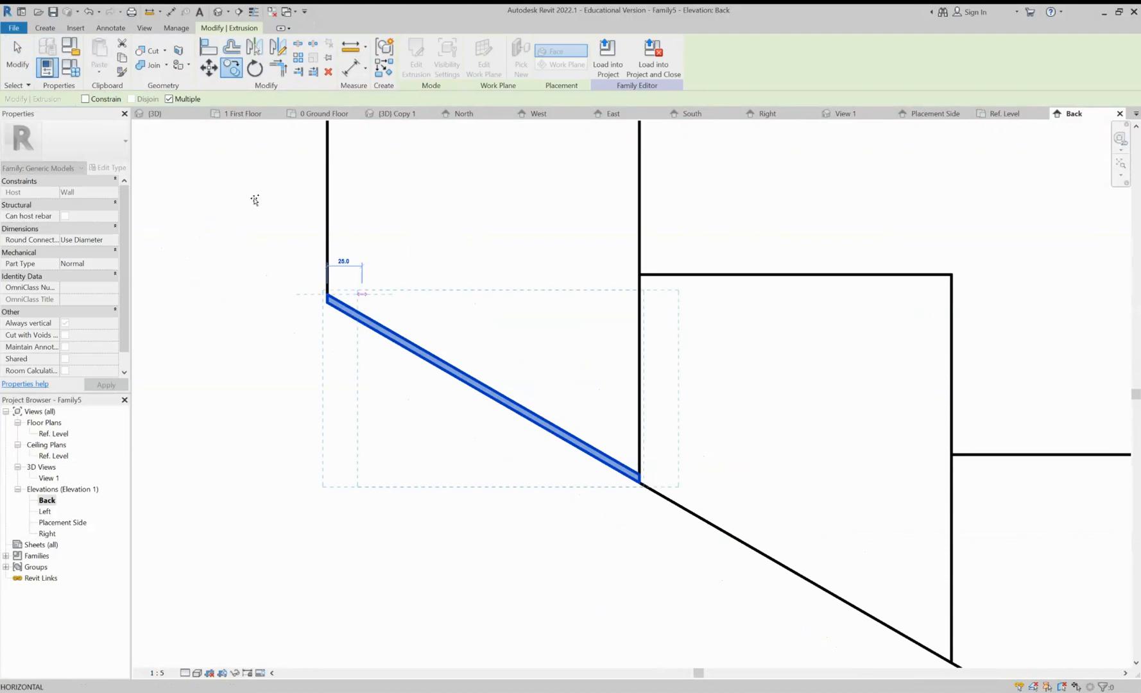
{"action": "left_click", "coordinate": [327, 296]}
{"action": "left_click", "coordinate": [640, 478]}
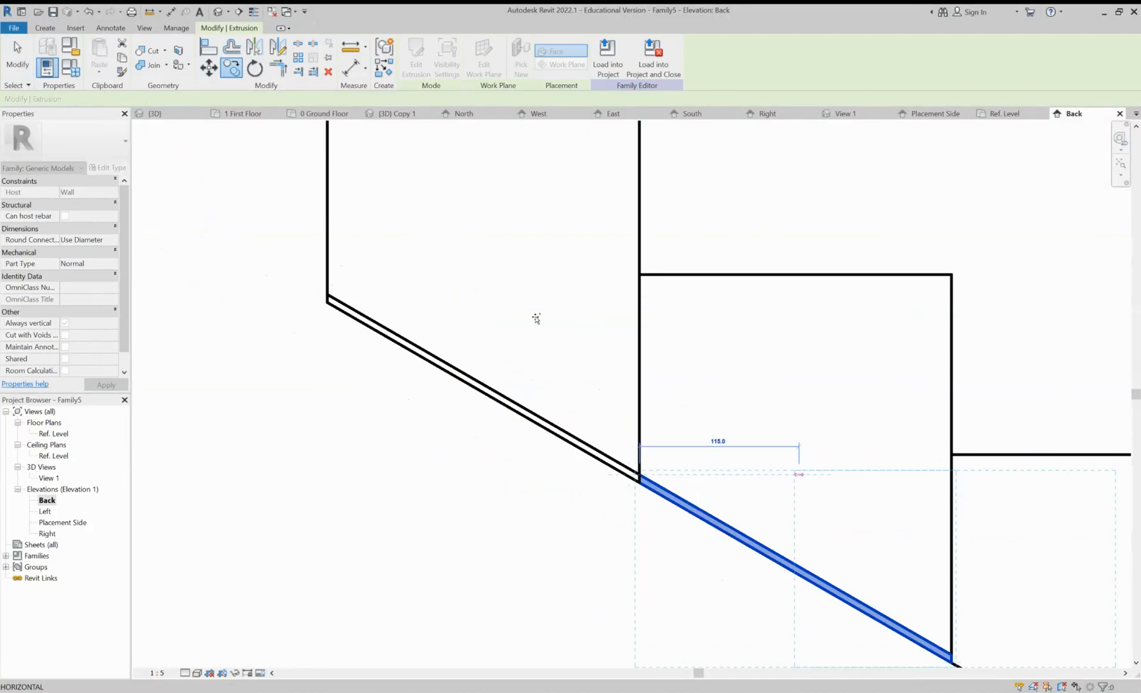
{"action": "middle_click_drag", "start_coordinate": [536, 319], "coordinate": [196, 155]}
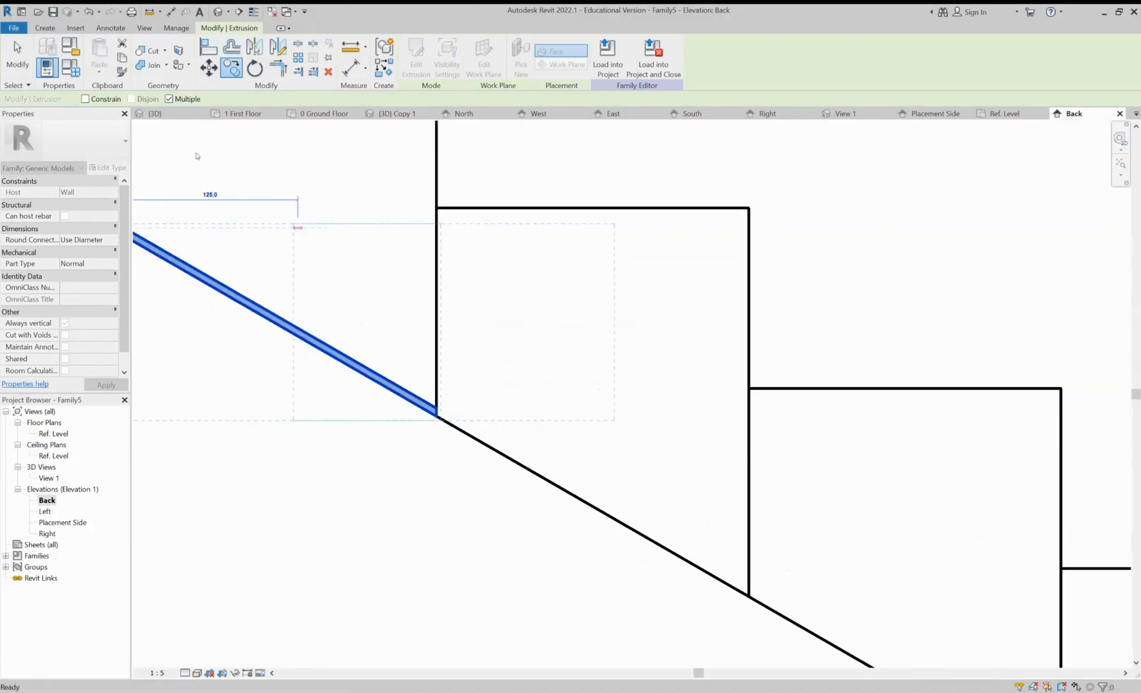
{"action": "left_click", "coordinate": [291, 272]}
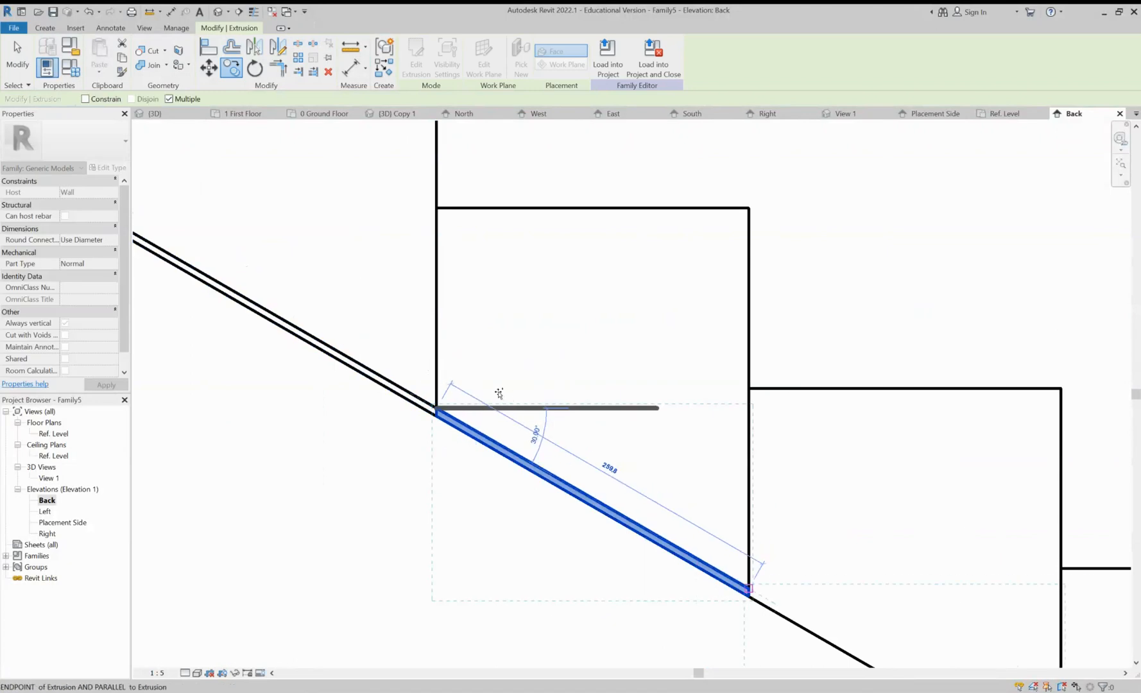
{"action": "left_click", "coordinate": [499, 393]}
{"action": "middle_click_drag", "start_coordinate": [560, 383], "coordinate": [282, 131]}
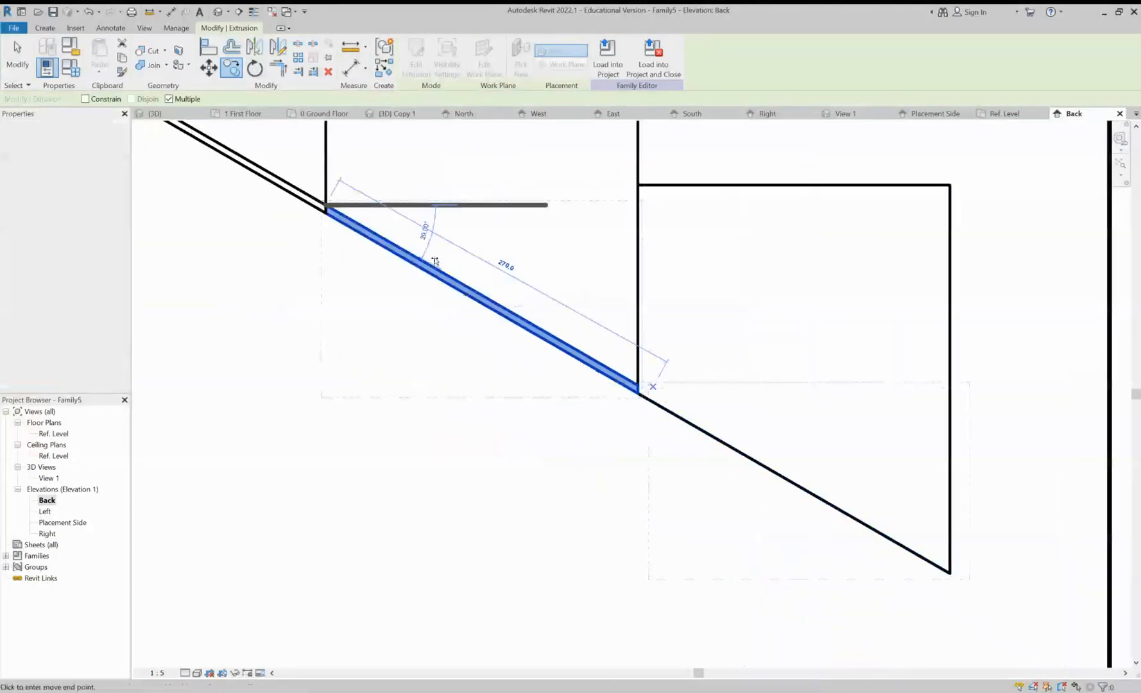
{"action": "left_click", "coordinate": [637, 386]}
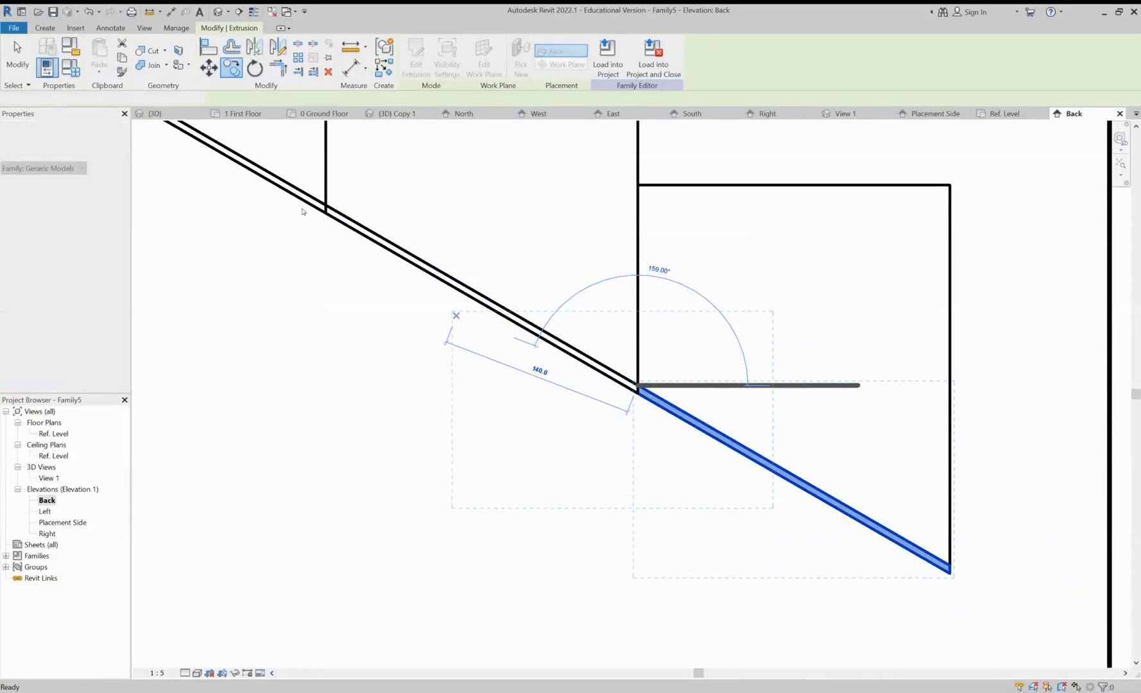
{"action": "key", "text": "Escape"}
{"action": "key", "text": "Escape"}
{"action": "scroll", "coordinate": [324, 308], "scroll_direction": "down", "scroll_amount": 6}
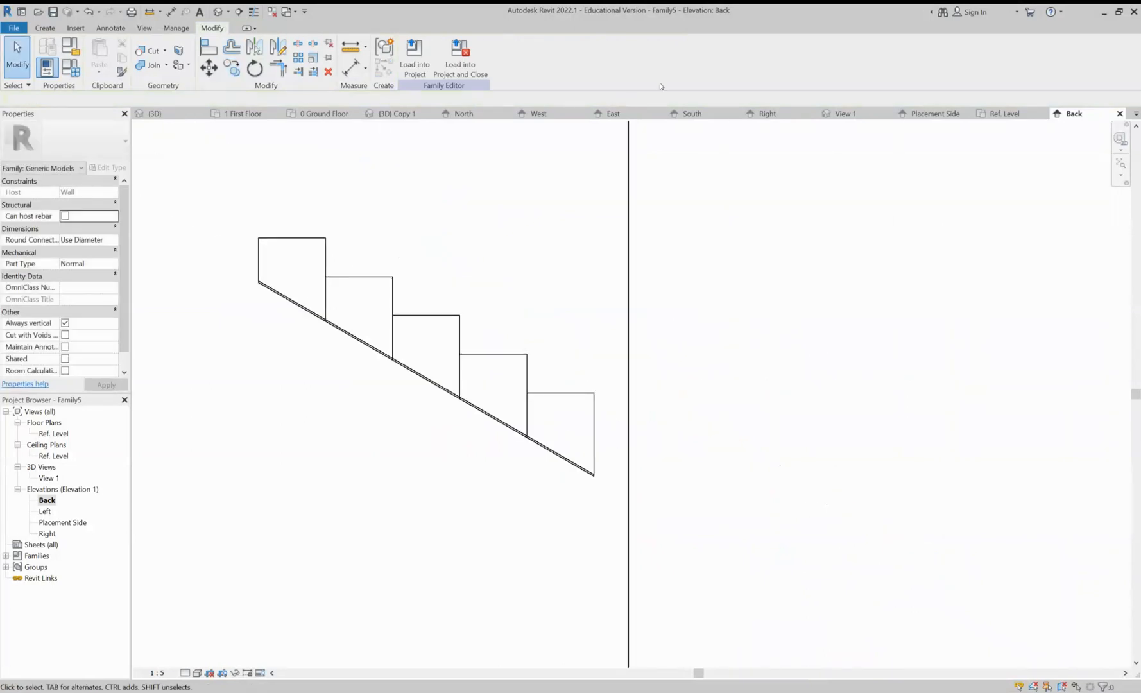
Inspect the separate strip pieces beneath the steps in the 3D view View 1
{"action": "left_click", "coordinate": [1009, 114]}
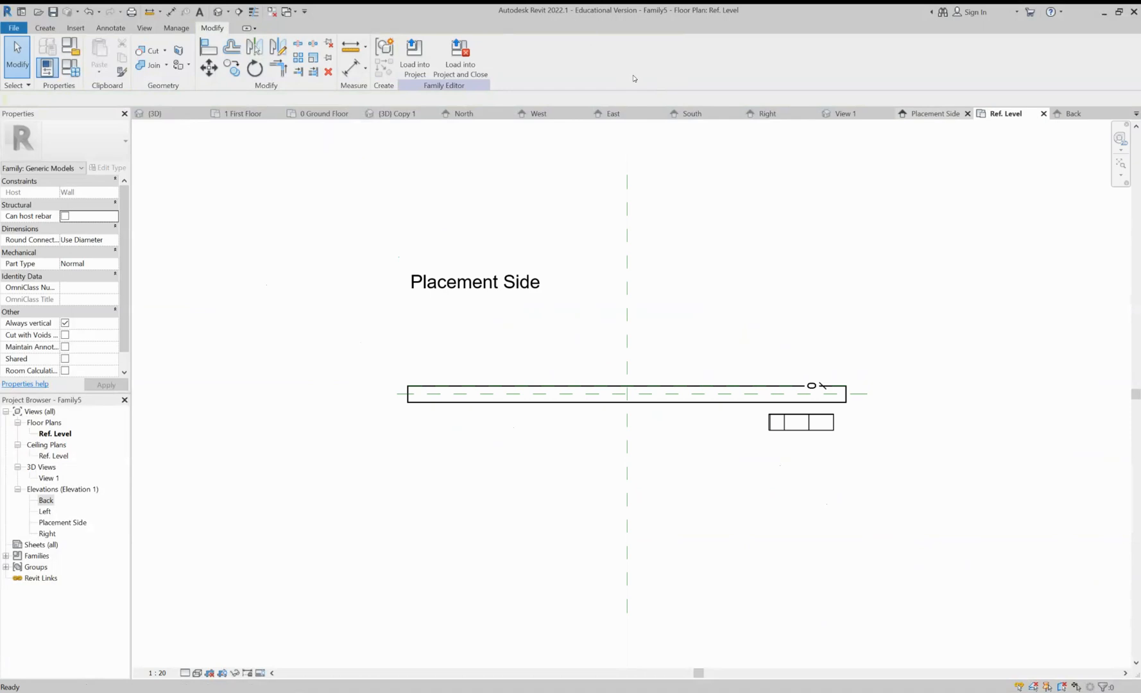
{"action": "left_click", "coordinate": [846, 113]}
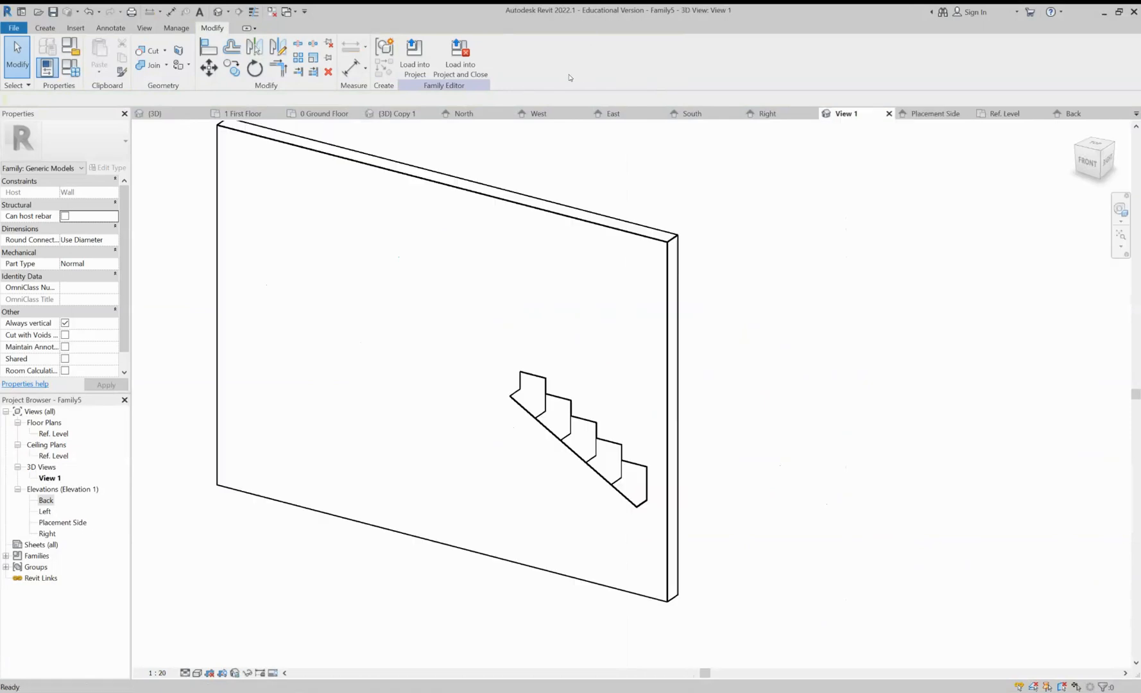
{"action": "scroll", "coordinate": [571, 446], "scroll_direction": "up", "scroll_amount": 2}
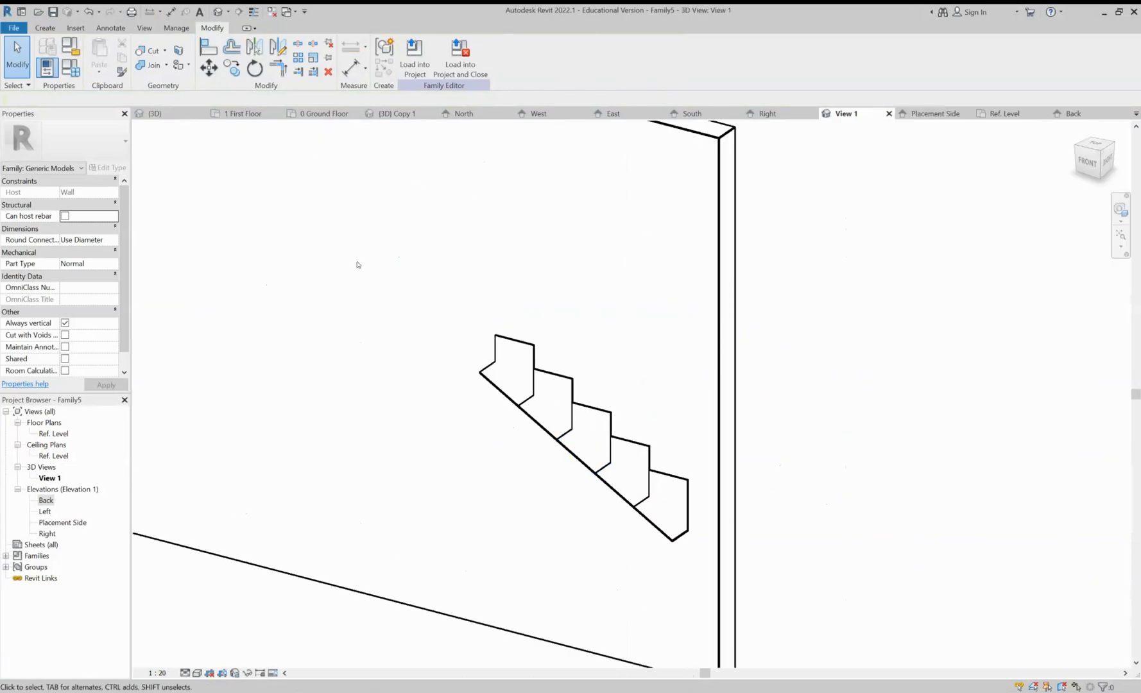
Save the family as Lead Flashing in My Documents
{"action": "middle_click_drag", "start_coordinate": [373, 317], "coordinate": [420, 295], "text": "shift"}
{"action": "scroll", "coordinate": [436, 289], "scroll_direction": "down", "scroll_amount": 3}
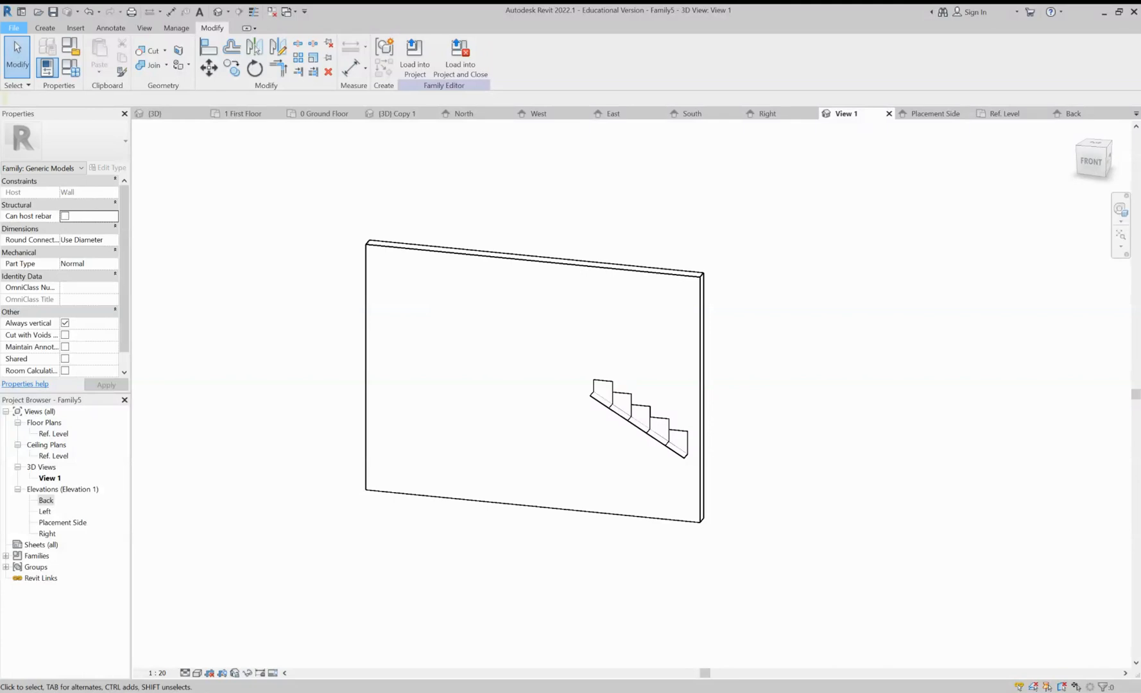
{"action": "key", "text": "ctrl+s"}
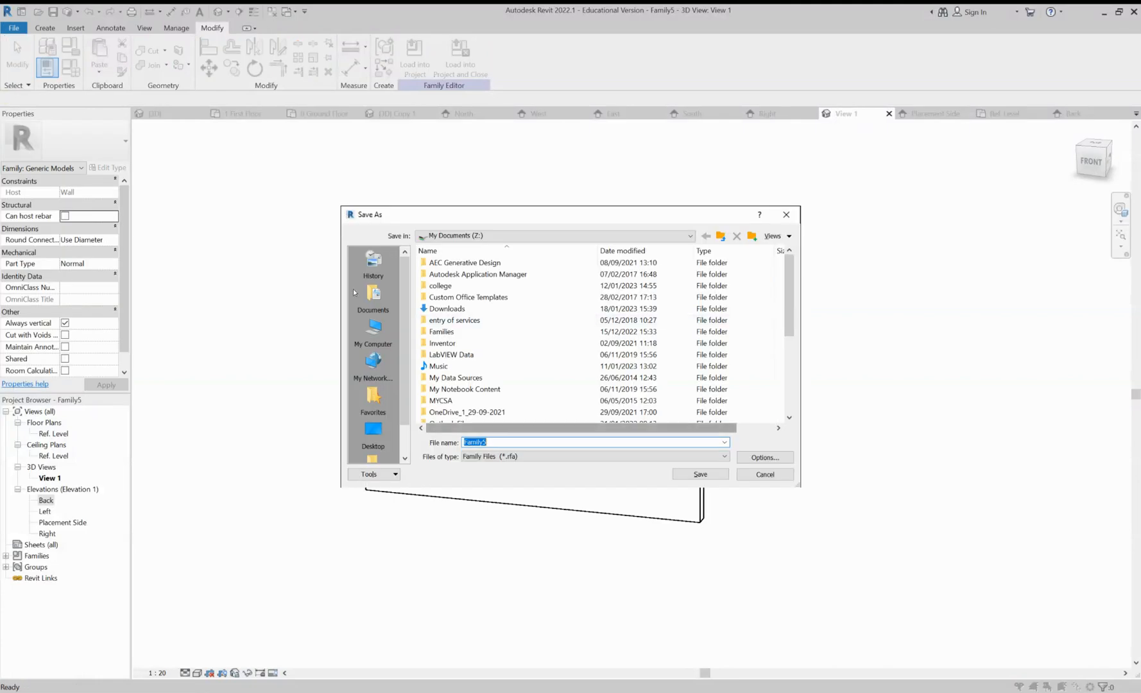
{"action": "type", "text": "Lead"}
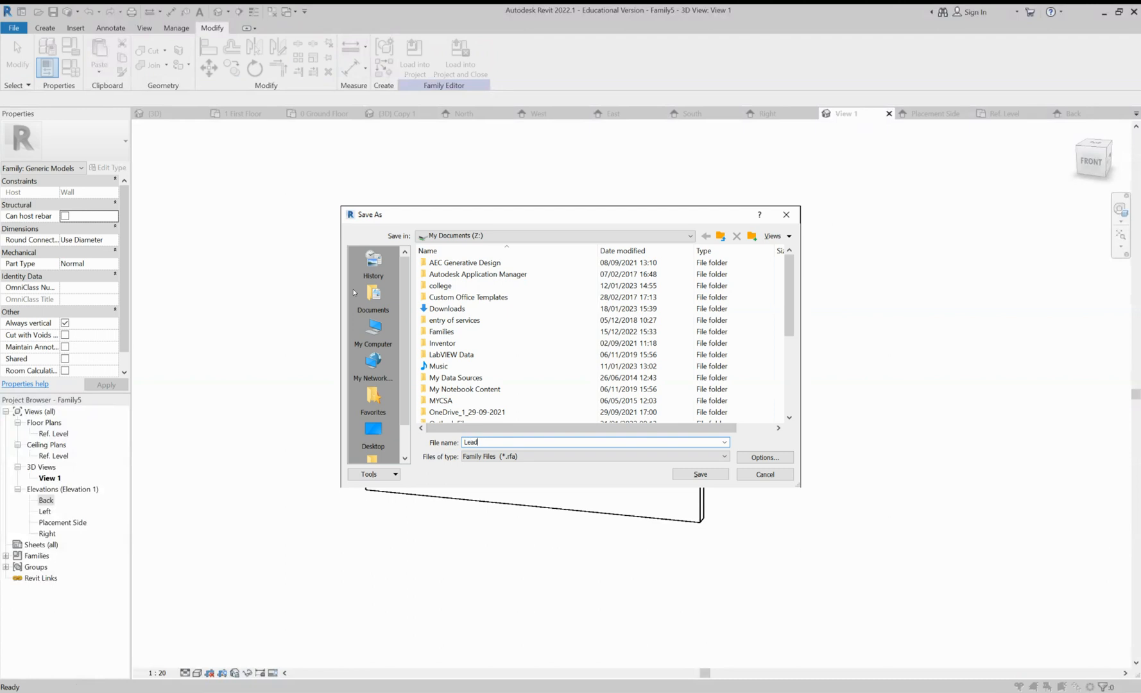
{"action": "type", "text": " Flashing"}
{"action": "key", "text": "Return"}
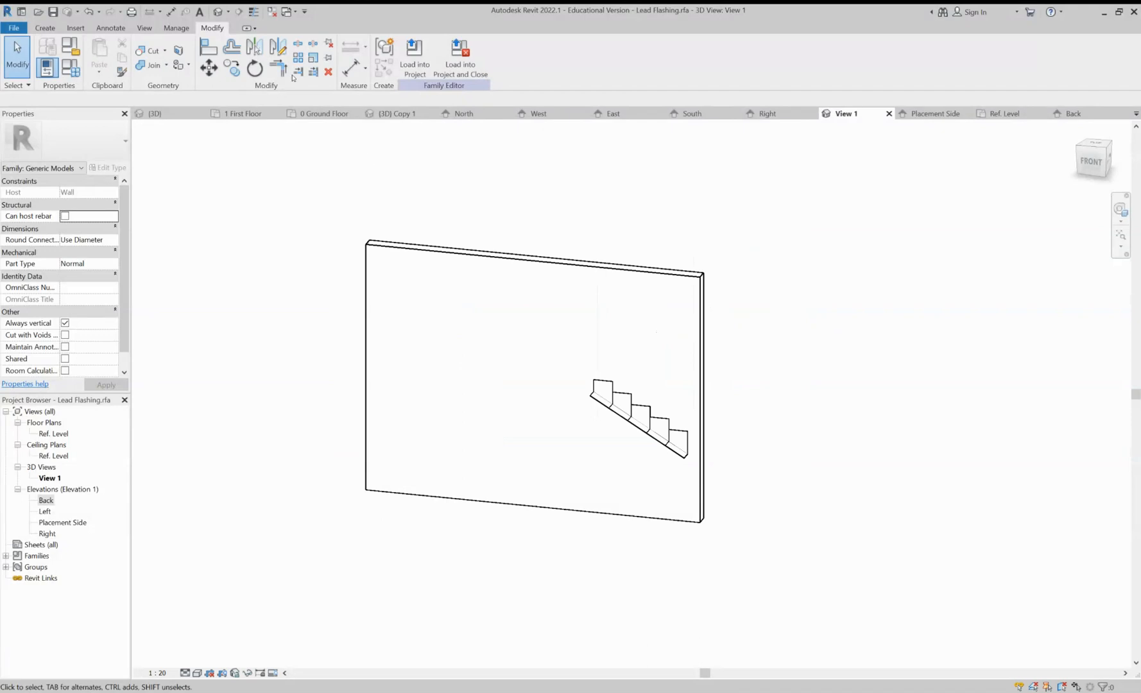
Load the flashing family into the house project and place one on the main wall's outer face inside the extension, on the 0 Ground Floor plan
{"action": "left_click", "coordinate": [413, 57]}
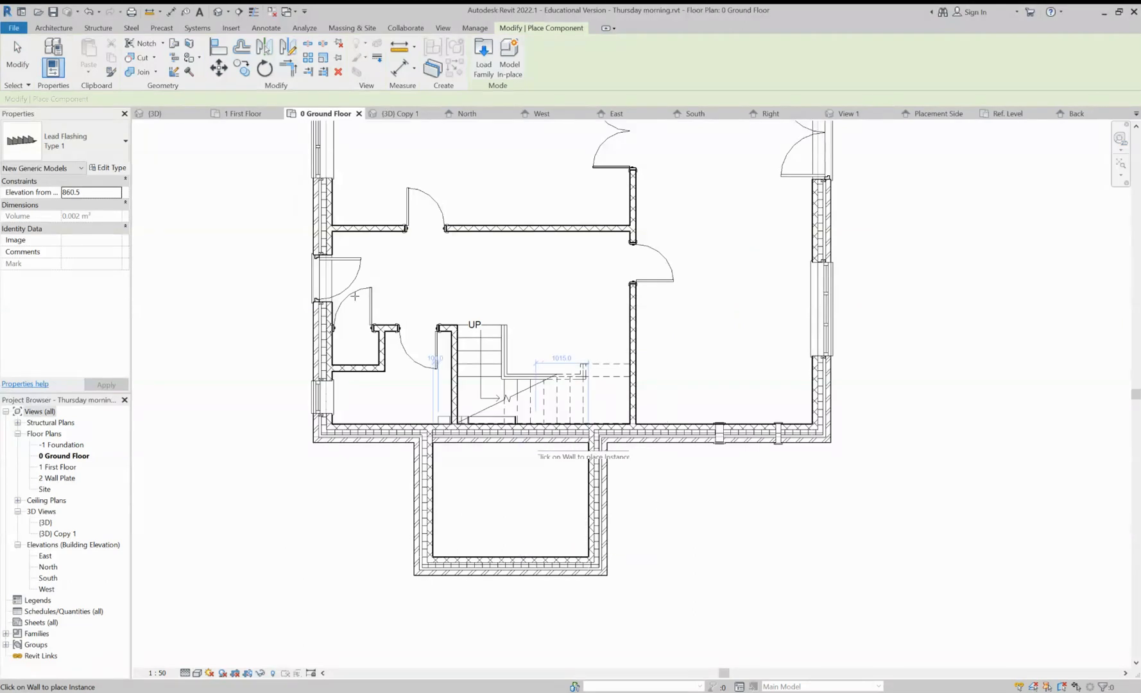
{"action": "scroll", "coordinate": [531, 435], "scroll_direction": "up", "scroll_amount": 5}
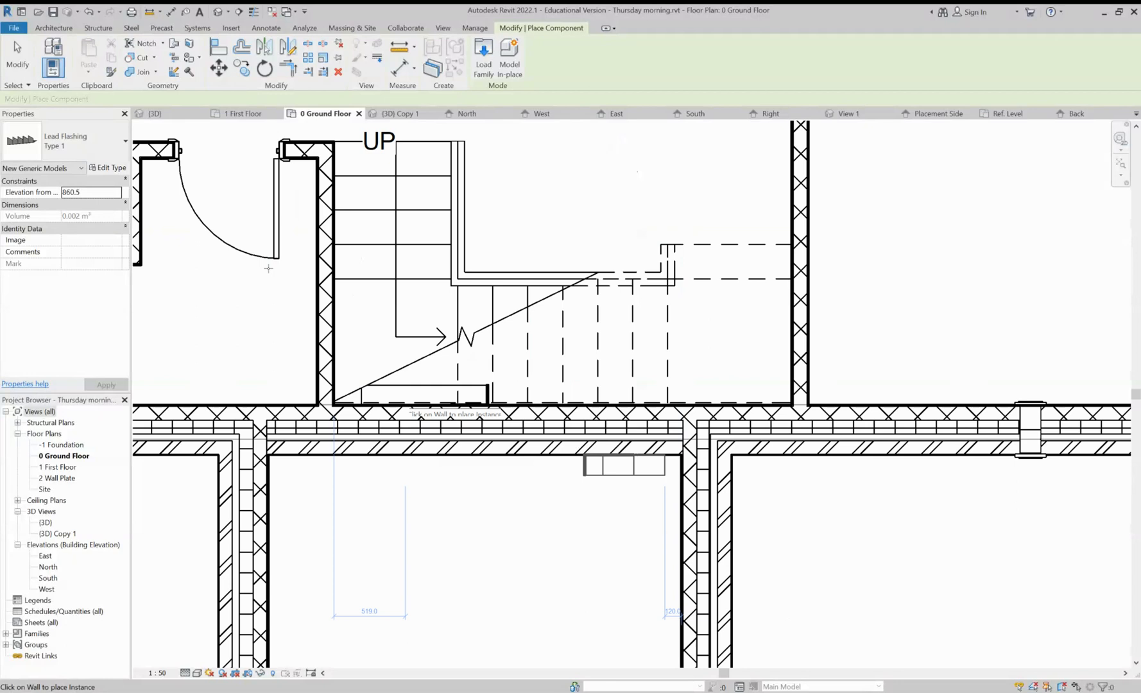
{"action": "key", "text": "Escape"}
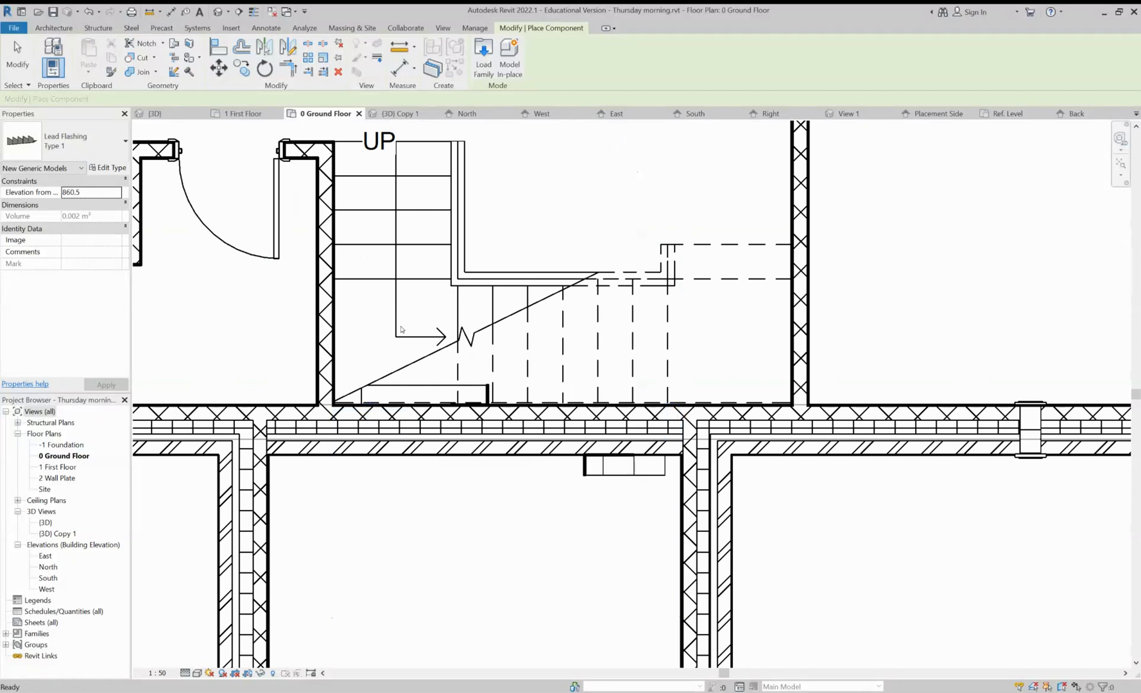
{"action": "key", "text": "Escape"}
Set the placed lead flashing's elevation from level to 3000
{"action": "left_click", "coordinate": [623, 465]}
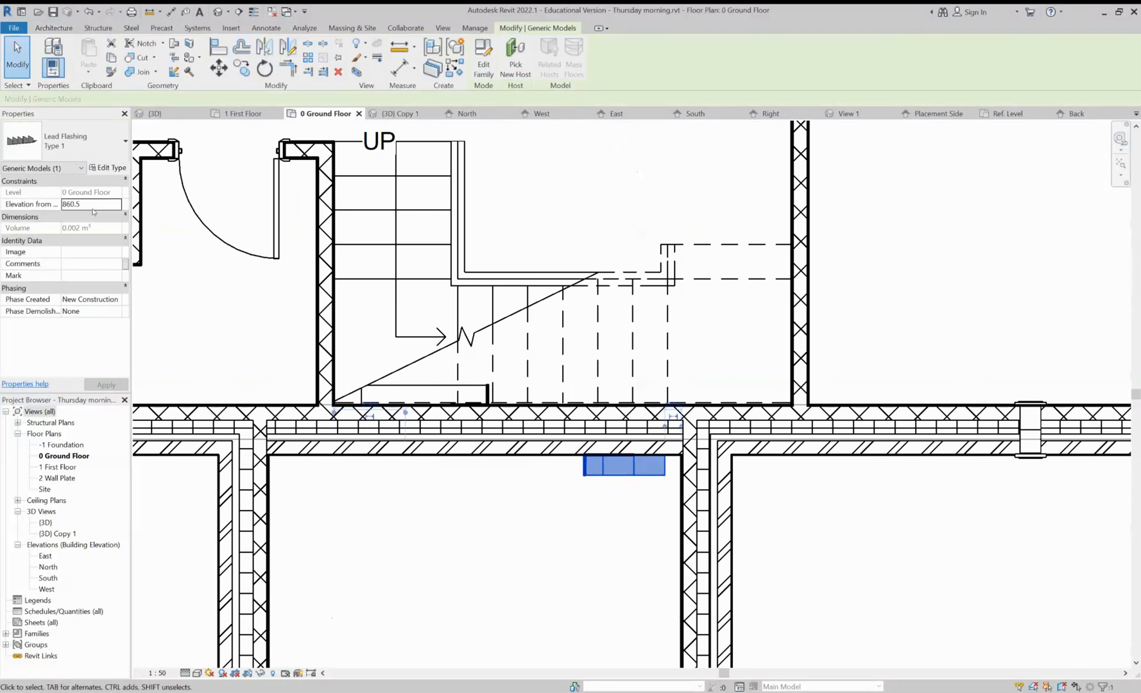
{"action": "left_click", "coordinate": [61, 136]}
{"action": "type", "text": "3000"}
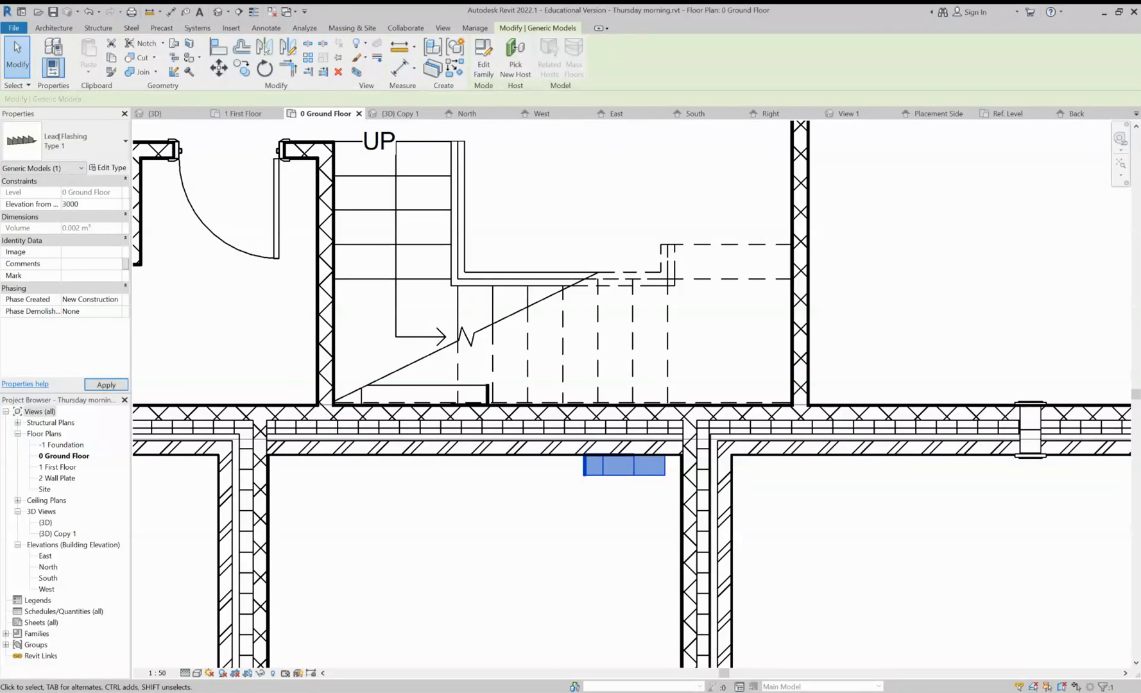
{"action": "key", "text": "Return"}
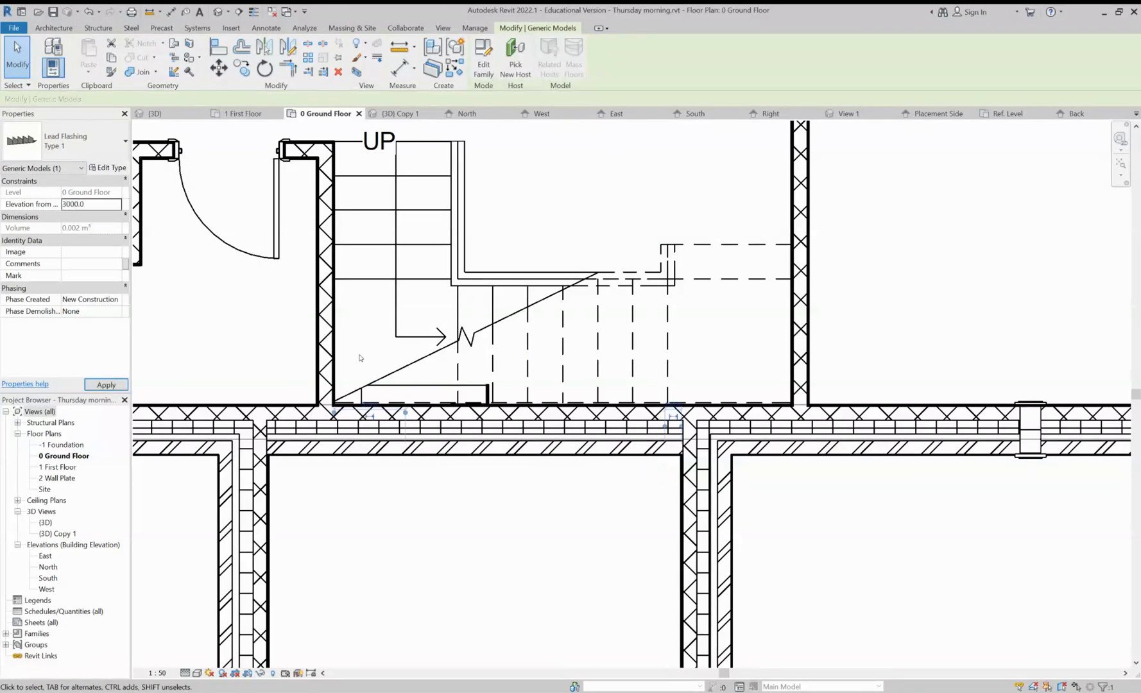
Check the flashing against the extension roof in the 3D and South views, and set its elevation from level to 3150
{"action": "left_click", "coordinate": [153, 114]}
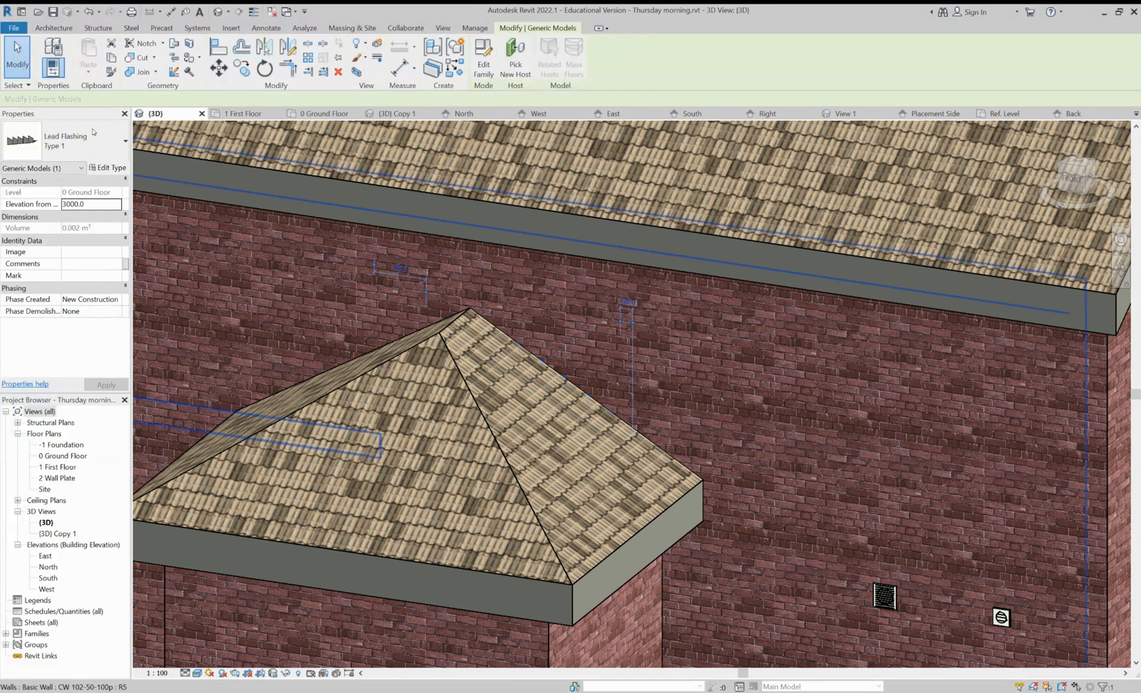
{"action": "left_click", "coordinate": [692, 113]}
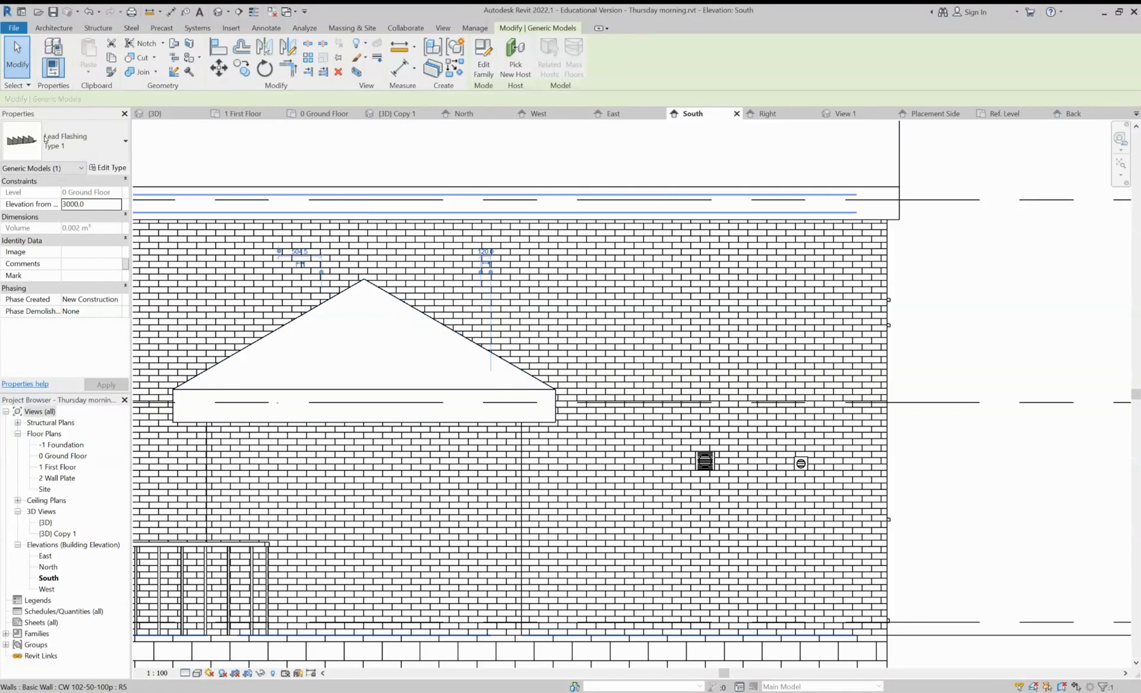
{"action": "left_click", "coordinate": [64, 204]}
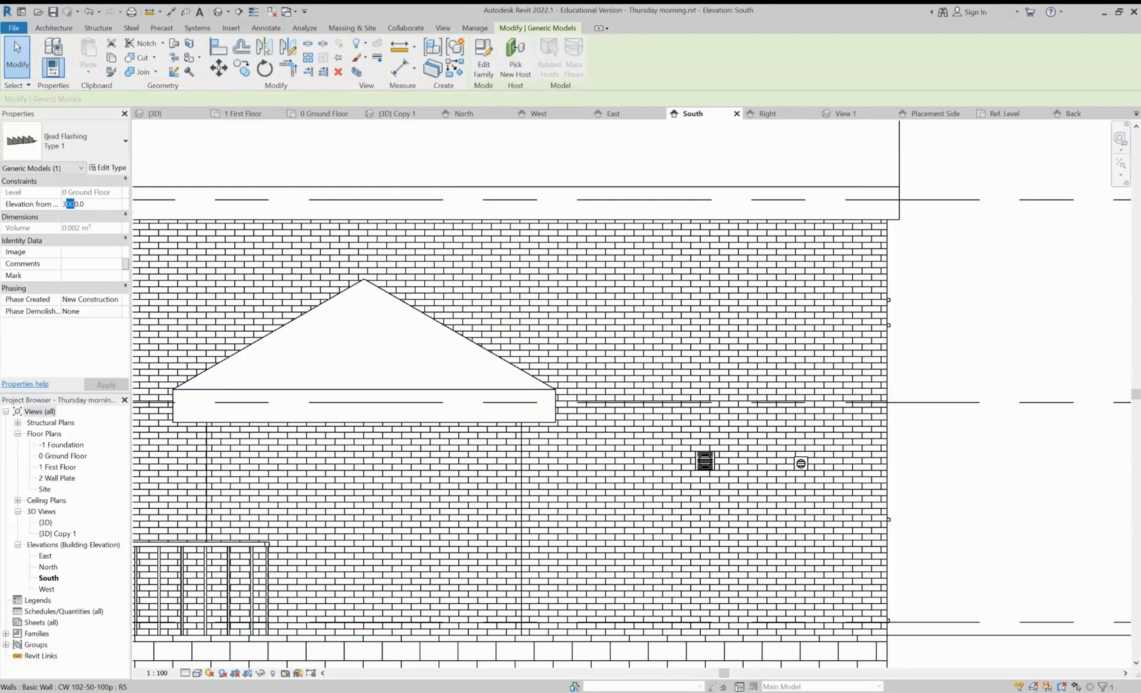
{"action": "type", "text": "5"}
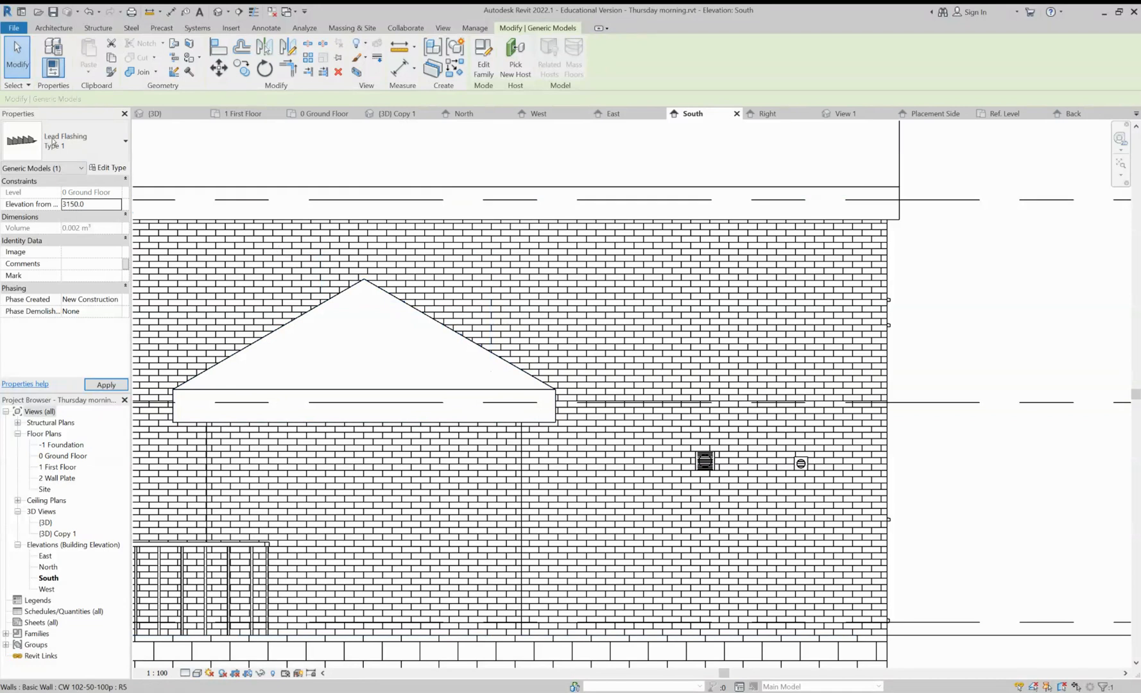
{"action": "key", "text": "Return"}
Shift the flashing upward on the South elevation until it is clear of the extension roof slope
{"action": "scroll", "coordinate": [385, 289], "scroll_direction": "up", "scroll_amount": 3}
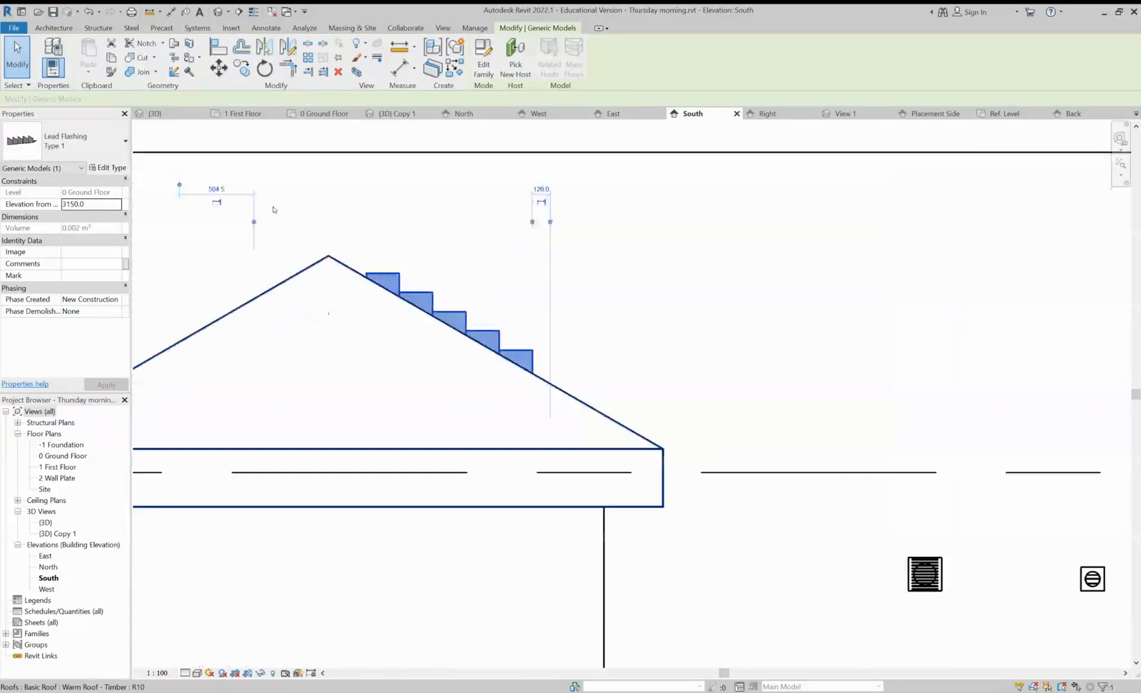
{"action": "scroll", "coordinate": [409, 313], "scroll_direction": "up", "scroll_amount": 1}
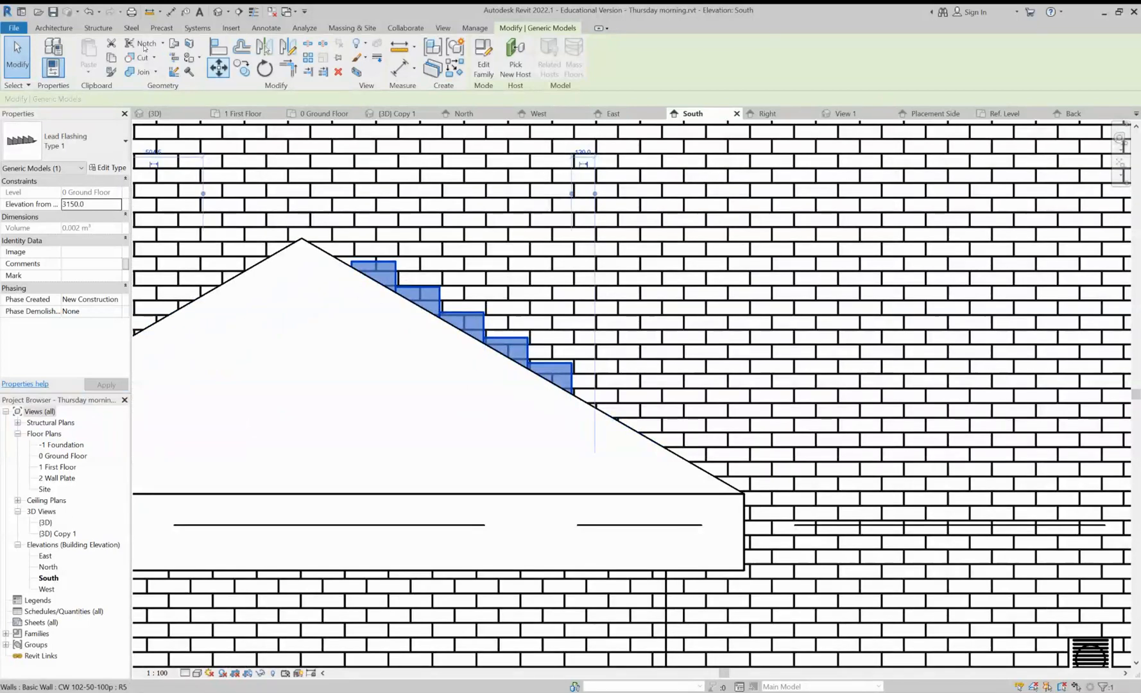
{"action": "left_click", "coordinate": [218, 68]}
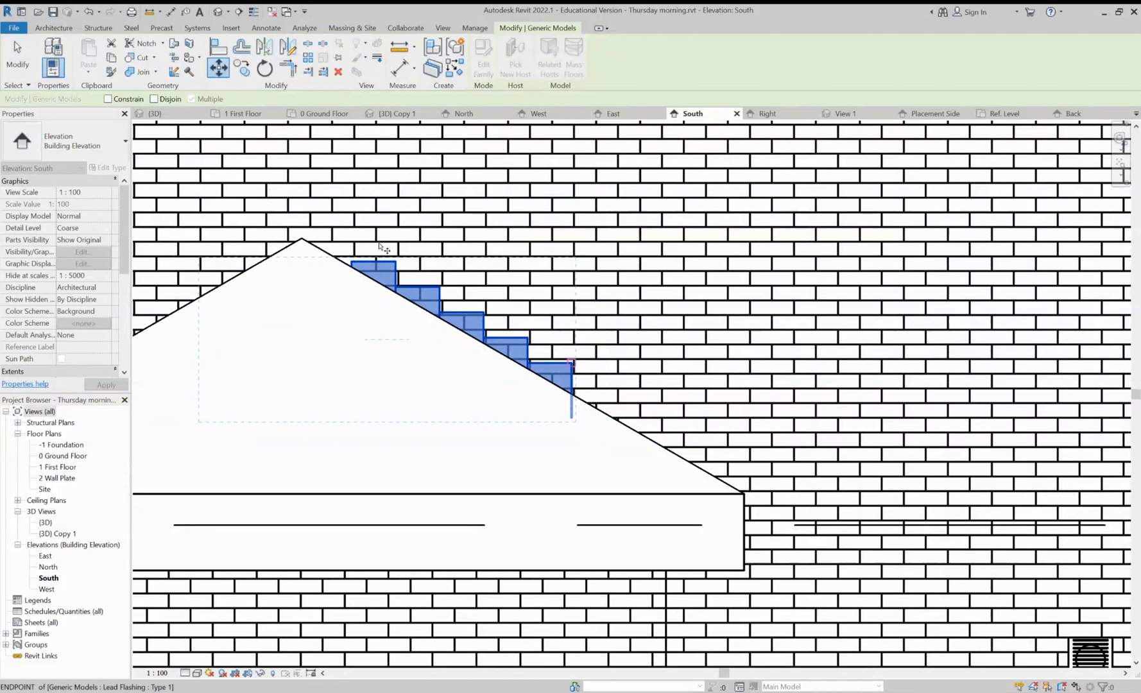
{"action": "key", "text": "Escape"}
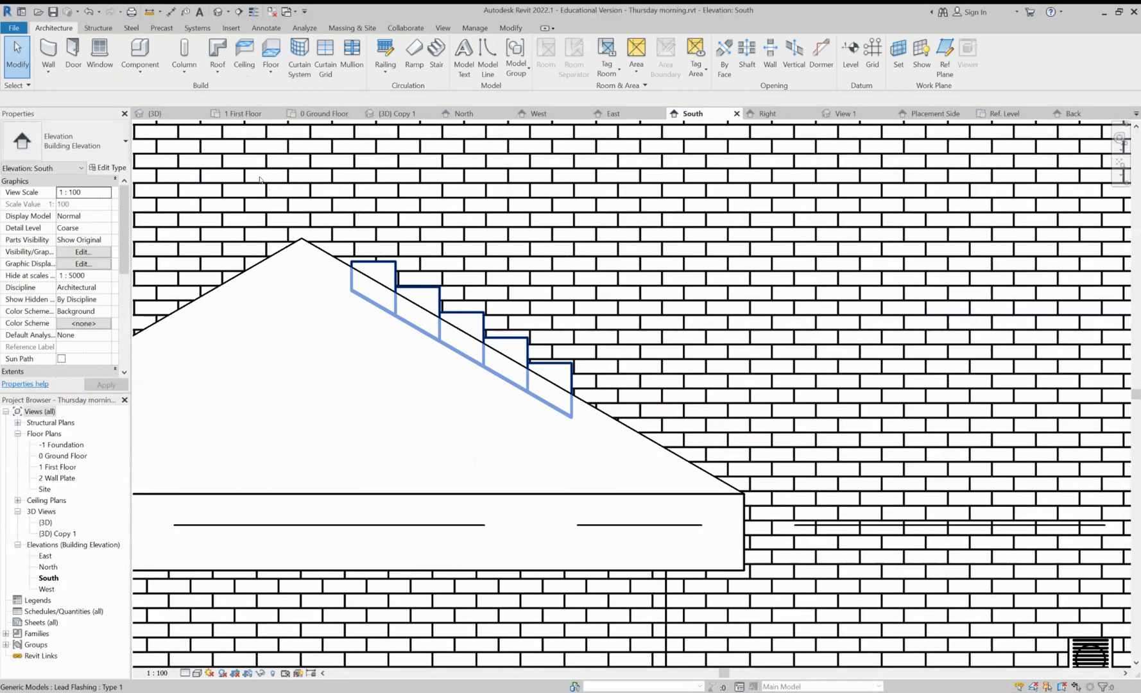
{"action": "left_click_drag", "start_coordinate": [258, 180], "coordinate": [272, 130]}
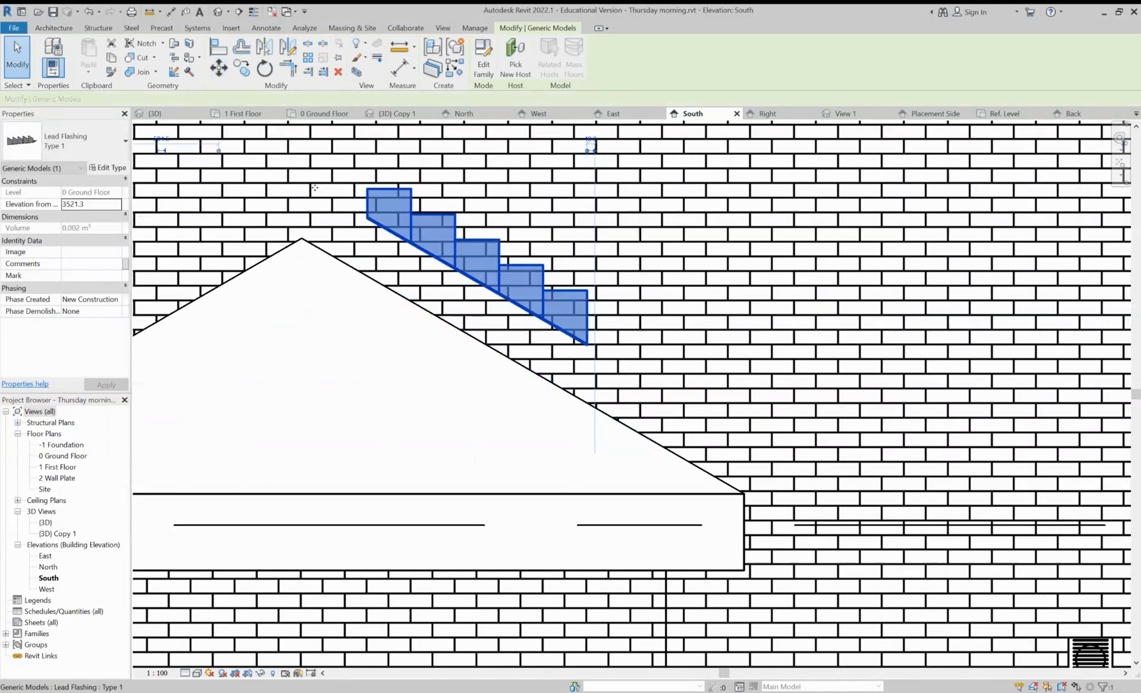
Move the flashing by the lower corner of its uppermost step onto the apex of the extension roof
{"action": "left_click", "coordinate": [214, 73]}
{"action": "left_click", "coordinate": [366, 218]}
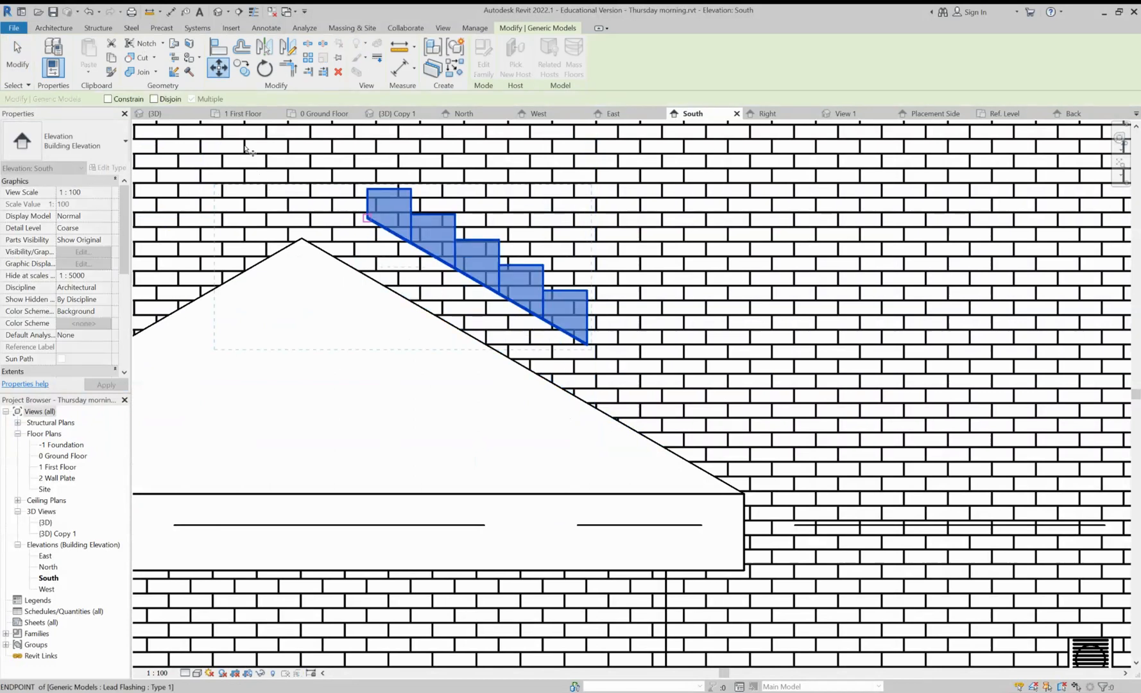
{"action": "scroll", "coordinate": [245, 150], "scroll_direction": "up", "scroll_amount": 3}
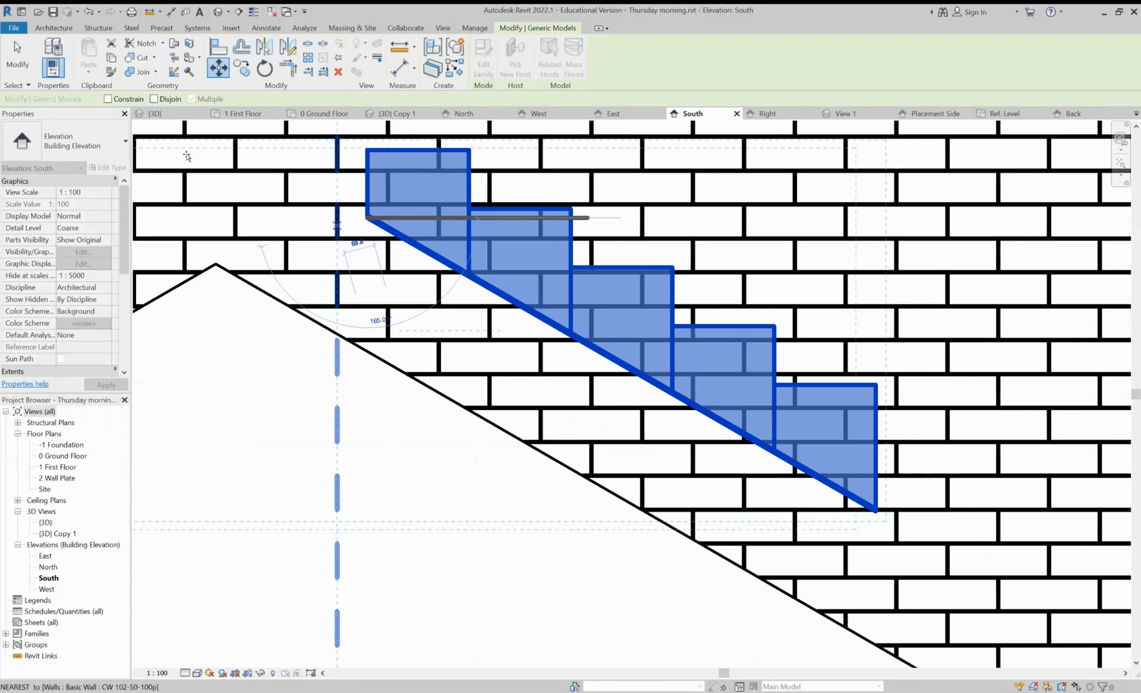
{"action": "left_click", "coordinate": [216, 264]}
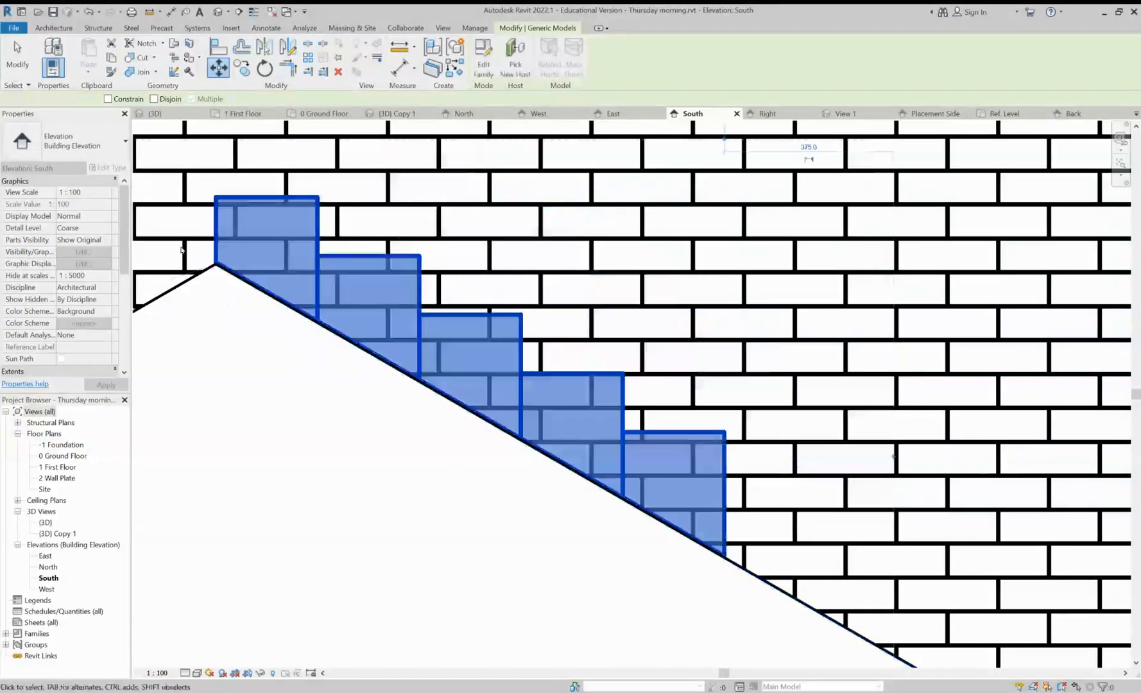
{"action": "scroll", "coordinate": [208, 279], "scroll_direction": "down", "scroll_amount": 4}
{"action": "mouse_move", "coordinate": [208, 279]}
{"action": "middle_mouse_down"}
{"action": "mouse_move", "coordinate": [434, 178]}
{"action": "mouse_move", "coordinate": [389, 195]}
{"action": "middle_mouse_up"}
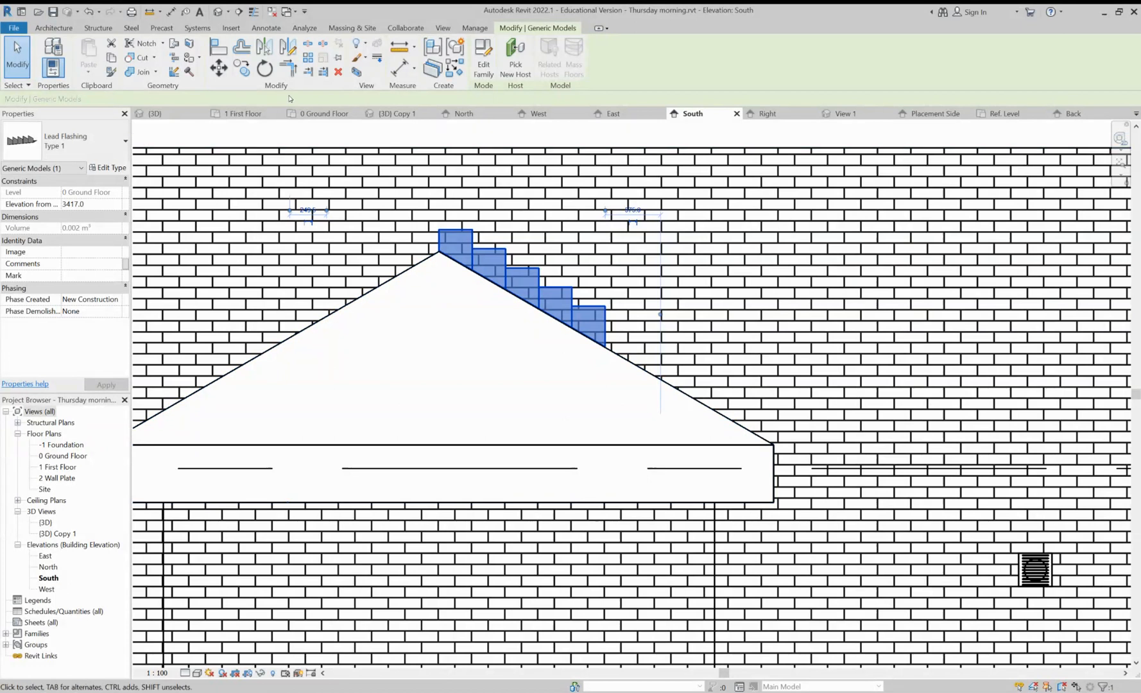
Open the placed Lead Flashing family for editing and show its Back elevation
{"action": "left_click", "coordinate": [483, 58]}
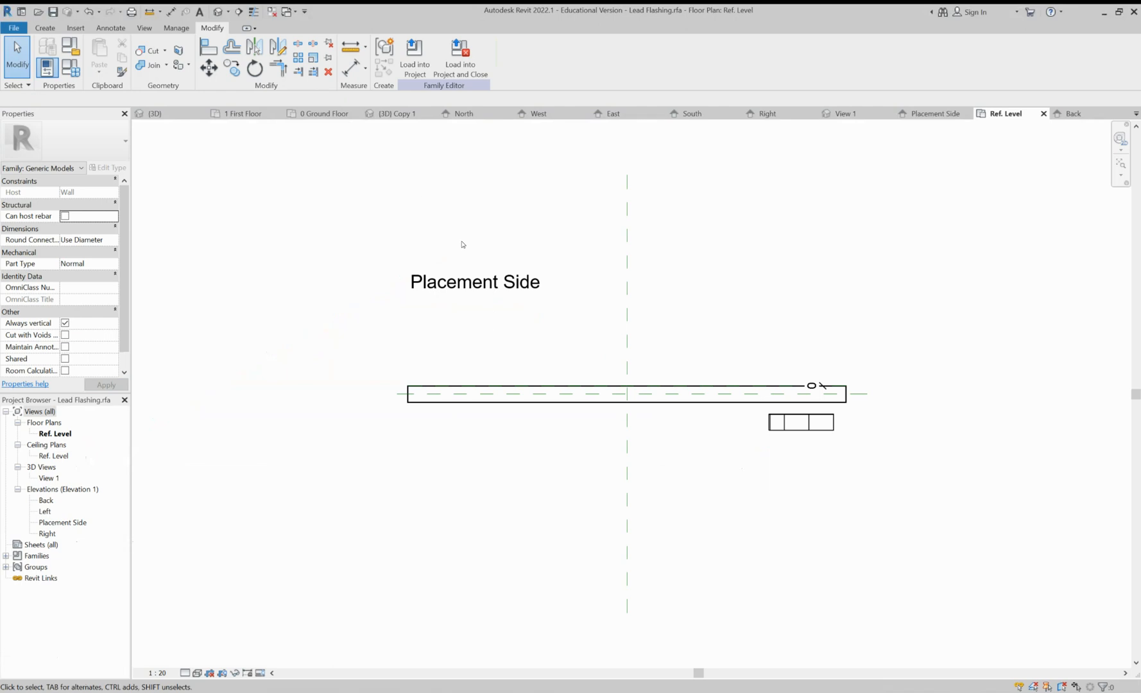
{"action": "left_click", "coordinate": [934, 113]}
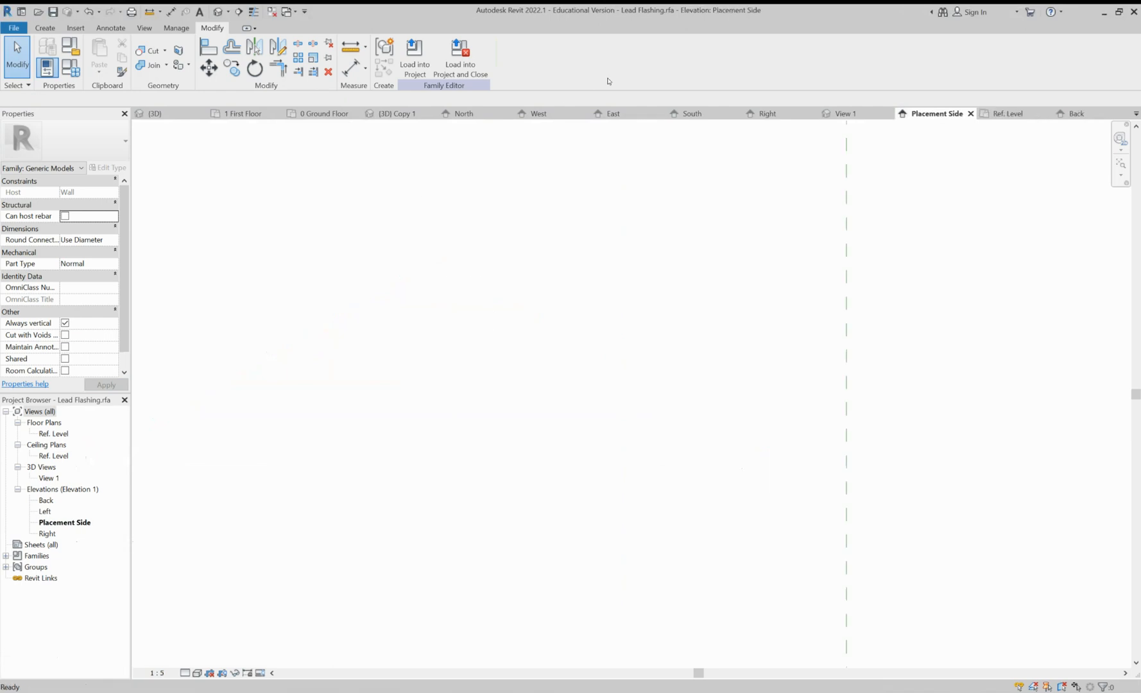
{"action": "left_click", "coordinate": [1068, 114]}
{"action": "scroll", "coordinate": [647, 347], "scroll_direction": "down", "scroll_amount": 3}
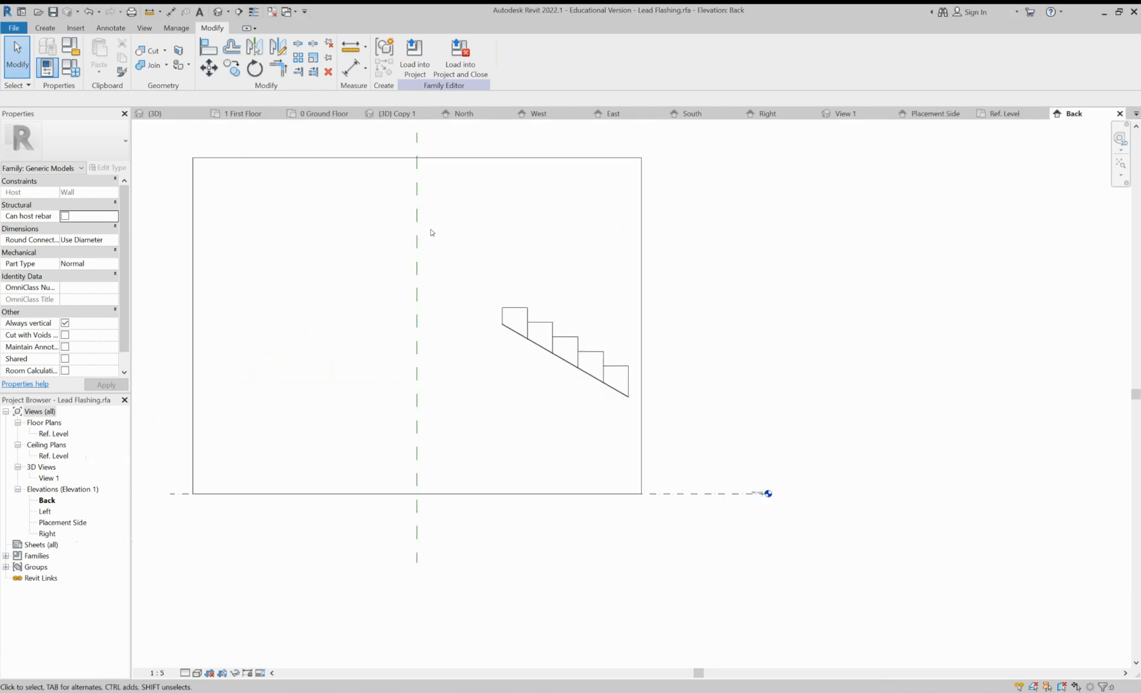
{"action": "scroll", "coordinate": [431, 233], "scroll_direction": "down", "scroll_amount": 2}
{"action": "scroll", "coordinate": [435, 231], "scroll_direction": "up", "scroll_amount": 1}
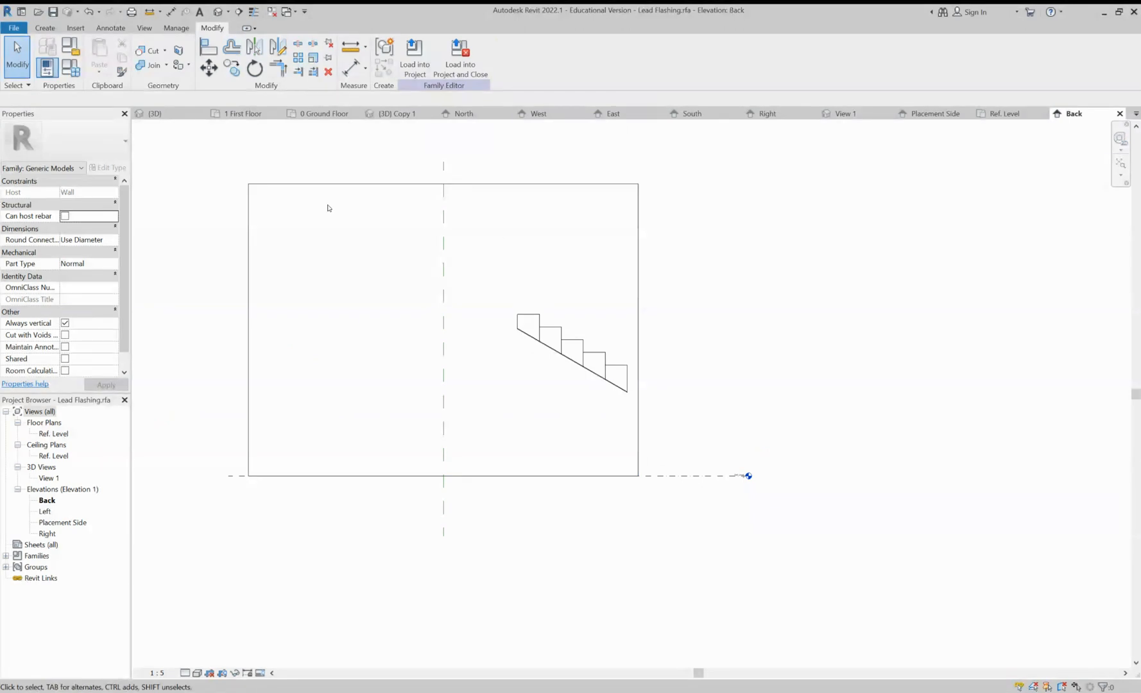
Copy all five steps with their strips up the slope, joining the copy's lower end to the original's upper end
{"action": "left_click_drag", "start_coordinate": [494, 296], "coordinate": [644, 421]}
{"action": "left_click", "coordinate": [232, 67]}
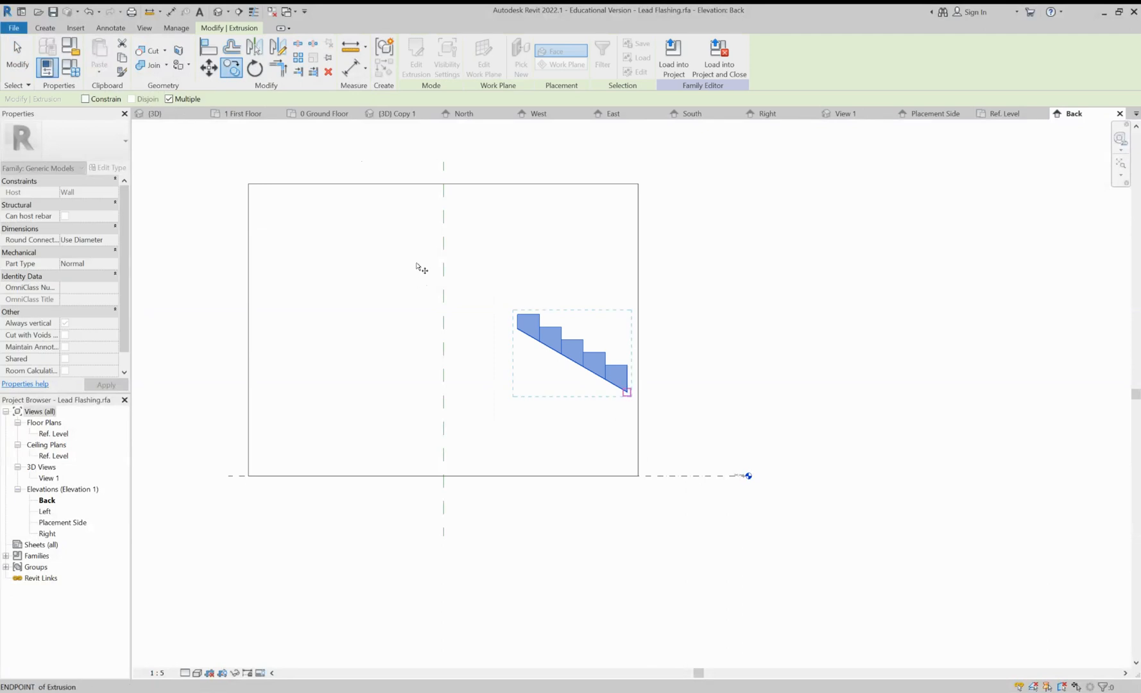
{"action": "scroll", "coordinate": [627, 393], "scroll_direction": "up", "scroll_amount": 6}
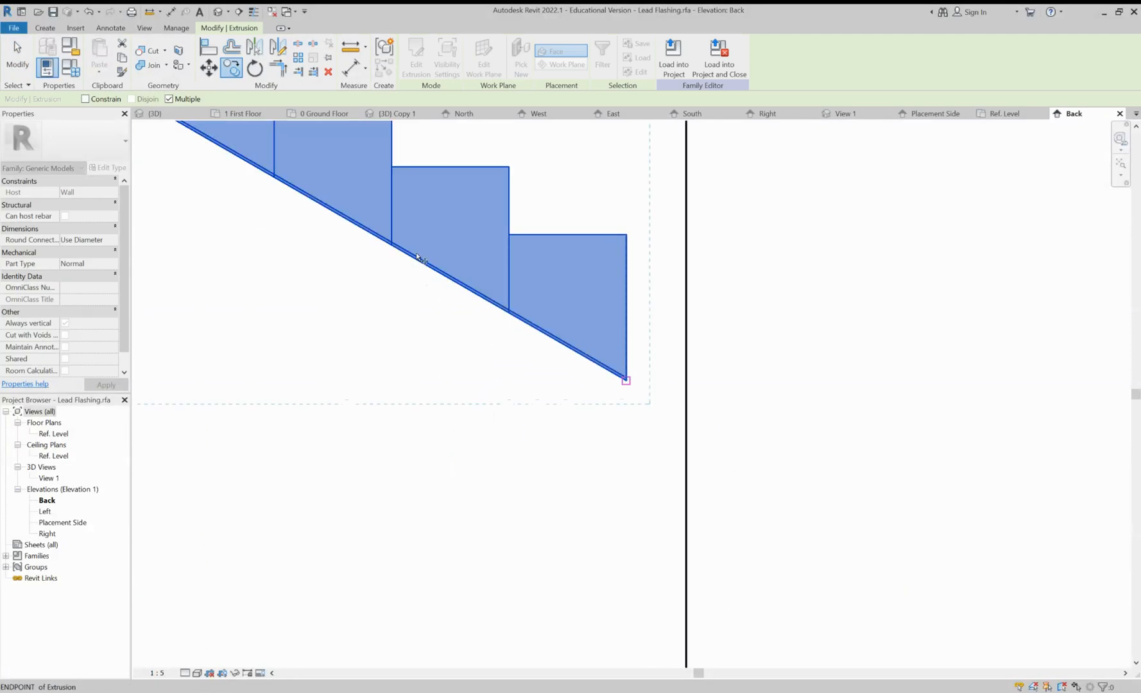
{"action": "left_click", "coordinate": [626, 380]}
{"action": "scroll", "coordinate": [417, 255], "scroll_direction": "down", "scroll_amount": 6}
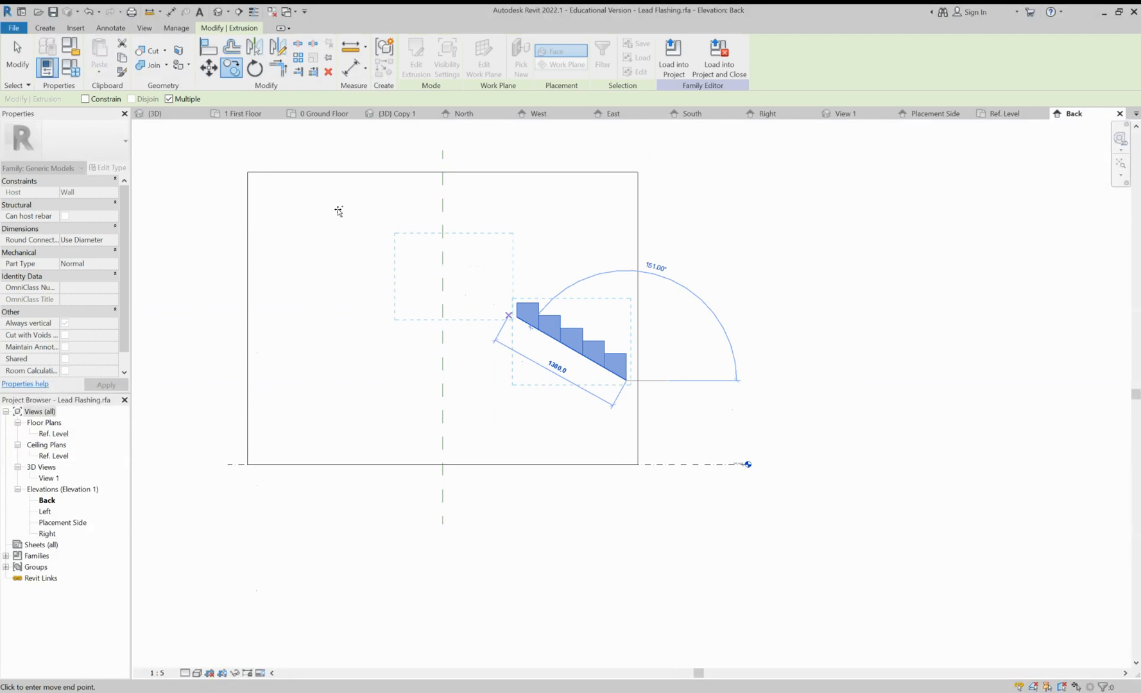
{"action": "scroll", "coordinate": [339, 209], "scroll_direction": "up", "scroll_amount": 4}
{"action": "scroll", "coordinate": [507, 317], "scroll_direction": "up", "scroll_amount": 3}
{"action": "left_click", "coordinate": [556, 331]}
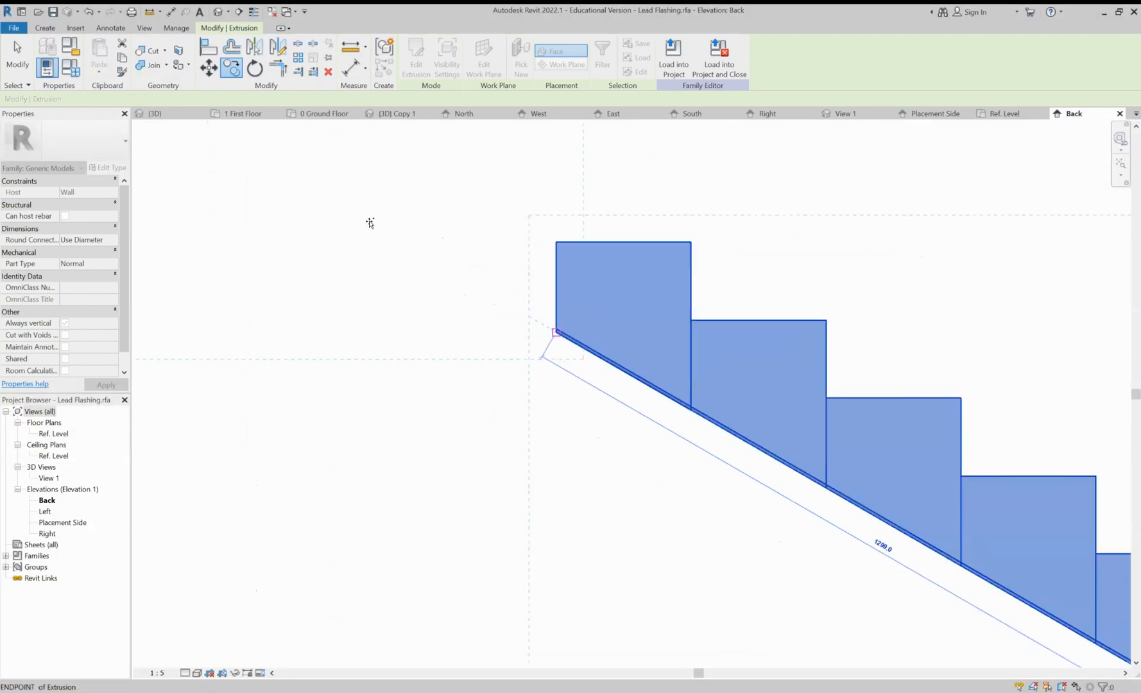
{"action": "scroll", "coordinate": [374, 286], "scroll_direction": "down", "scroll_amount": 5}
{"action": "key", "text": "Escape"}
{"action": "key", "text": "Escape"}
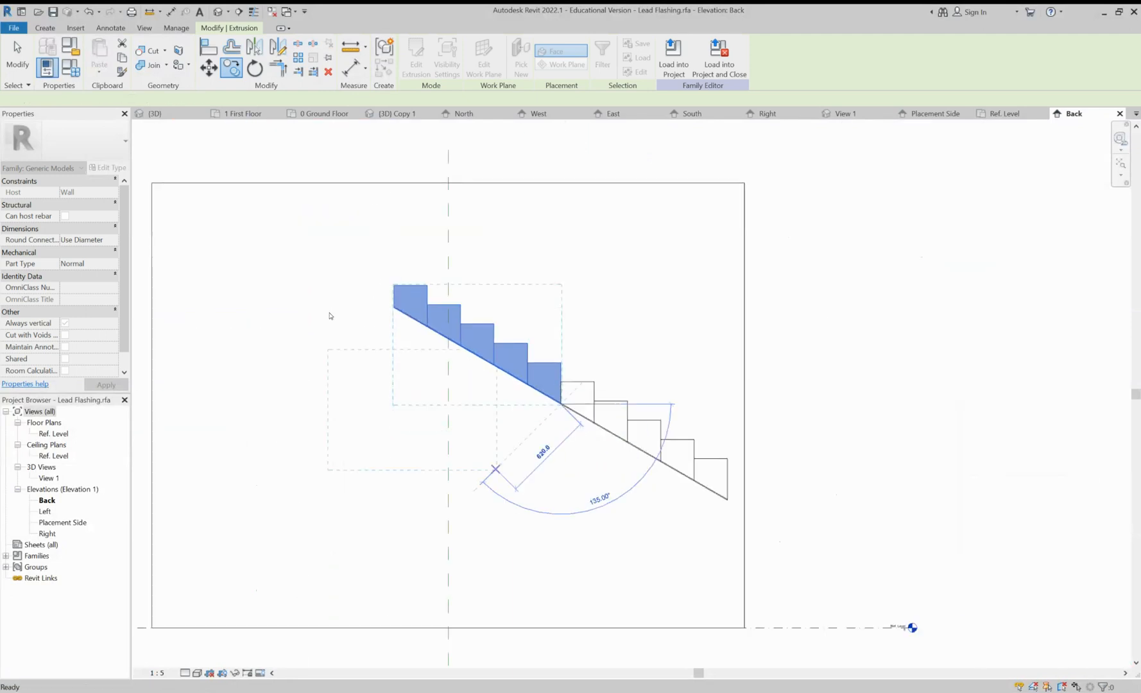
Copy the uppermost step with its strip one step up the slope, joining it to the existing upper end
{"action": "left_click_drag", "start_coordinate": [369, 267], "coordinate": [443, 338]}
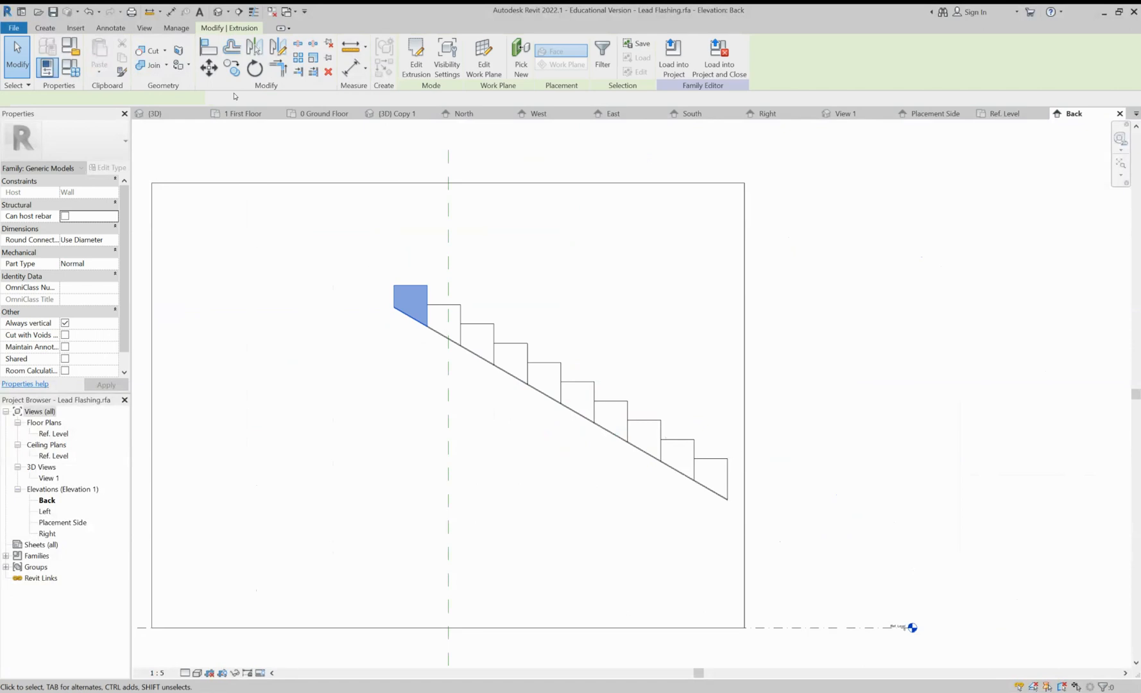
{"action": "left_click", "coordinate": [231, 66]}
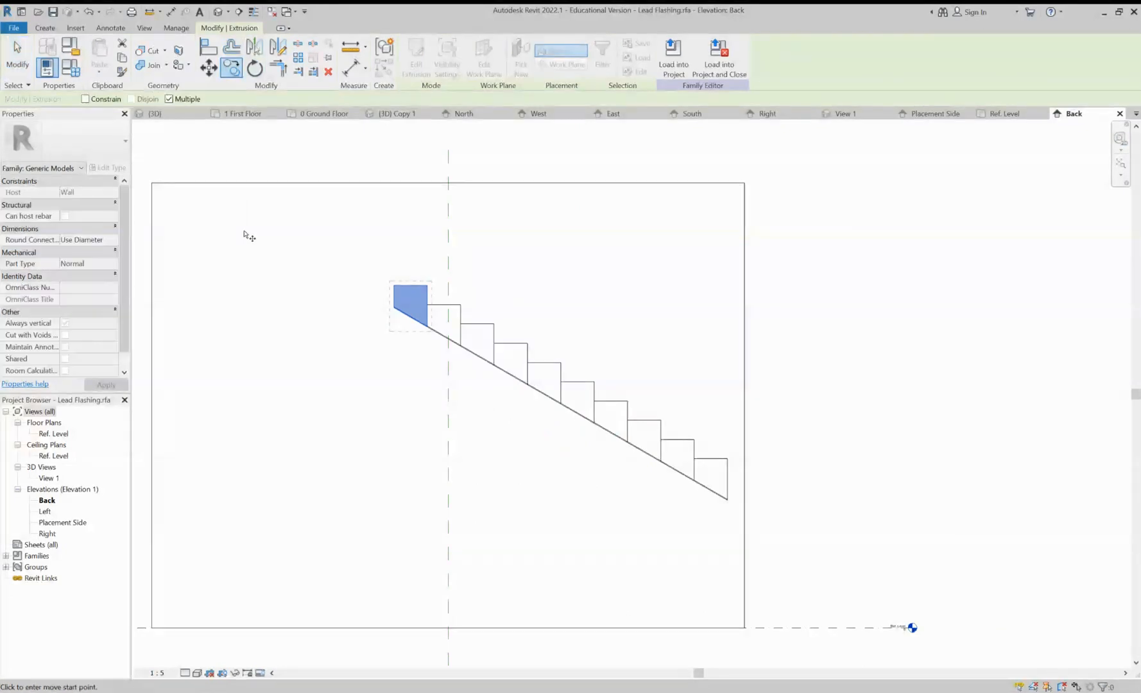
{"action": "scroll", "coordinate": [249, 237], "scroll_direction": "up", "scroll_amount": 5}
{"action": "left_click", "coordinate": [524, 292]}
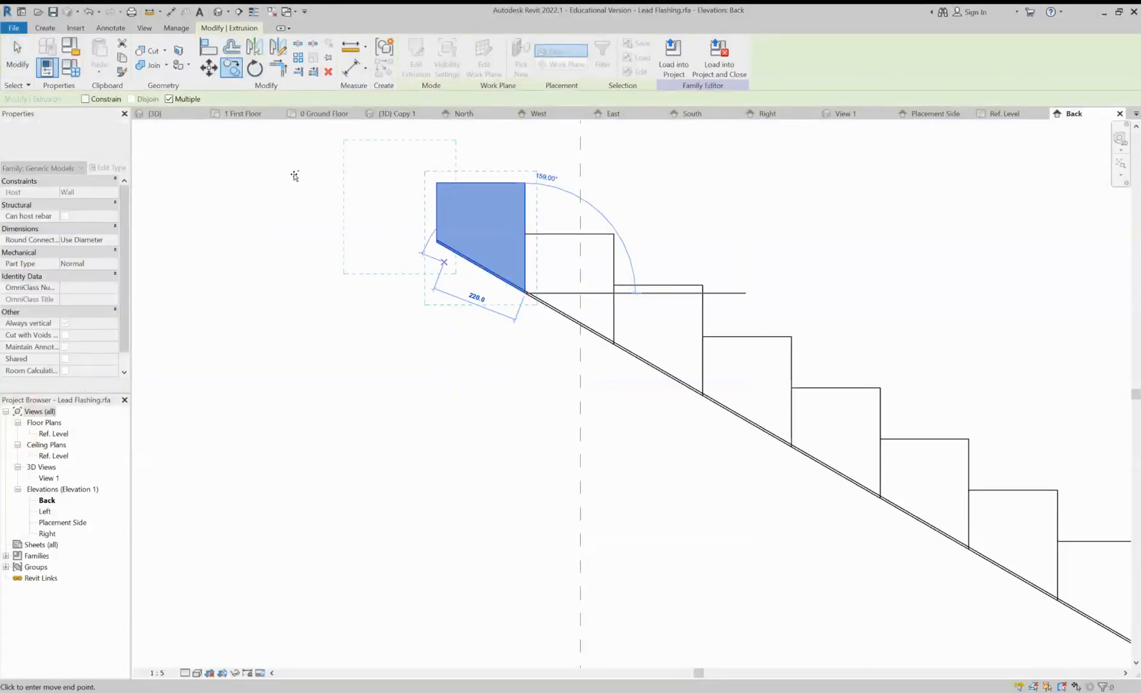
{"action": "left_click", "coordinate": [436, 242]}
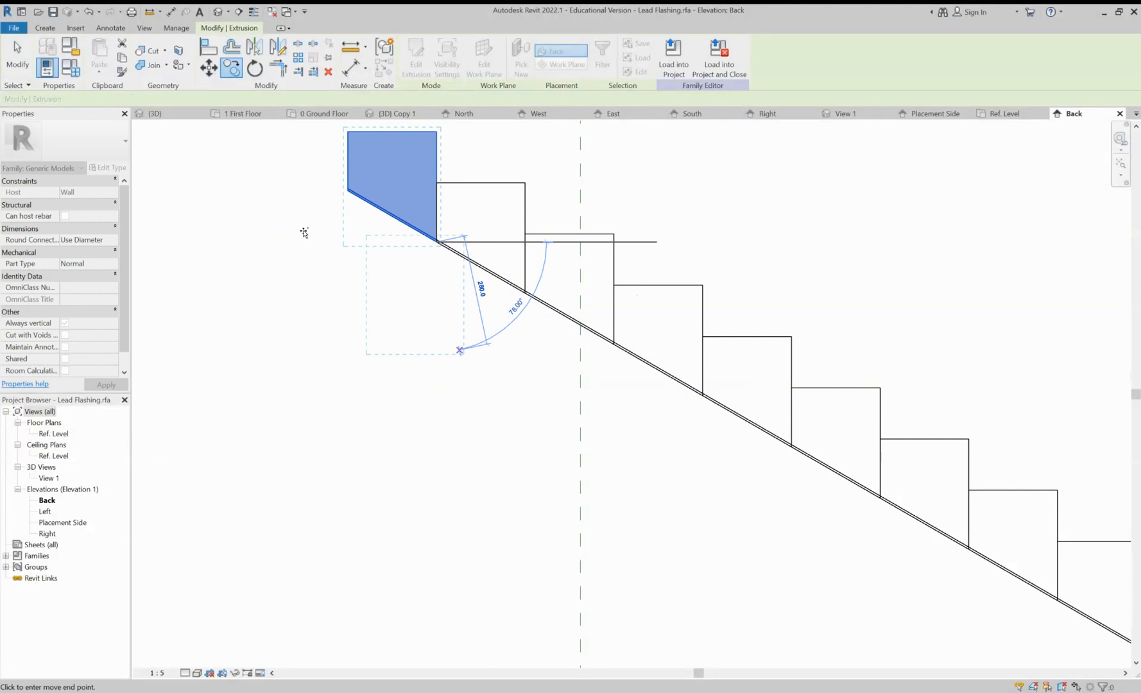
{"action": "scroll", "coordinate": [457, 347], "scroll_direction": "down", "scroll_amount": 4}
{"action": "key", "text": "Escape"}
{"action": "key", "text": "Escape"}
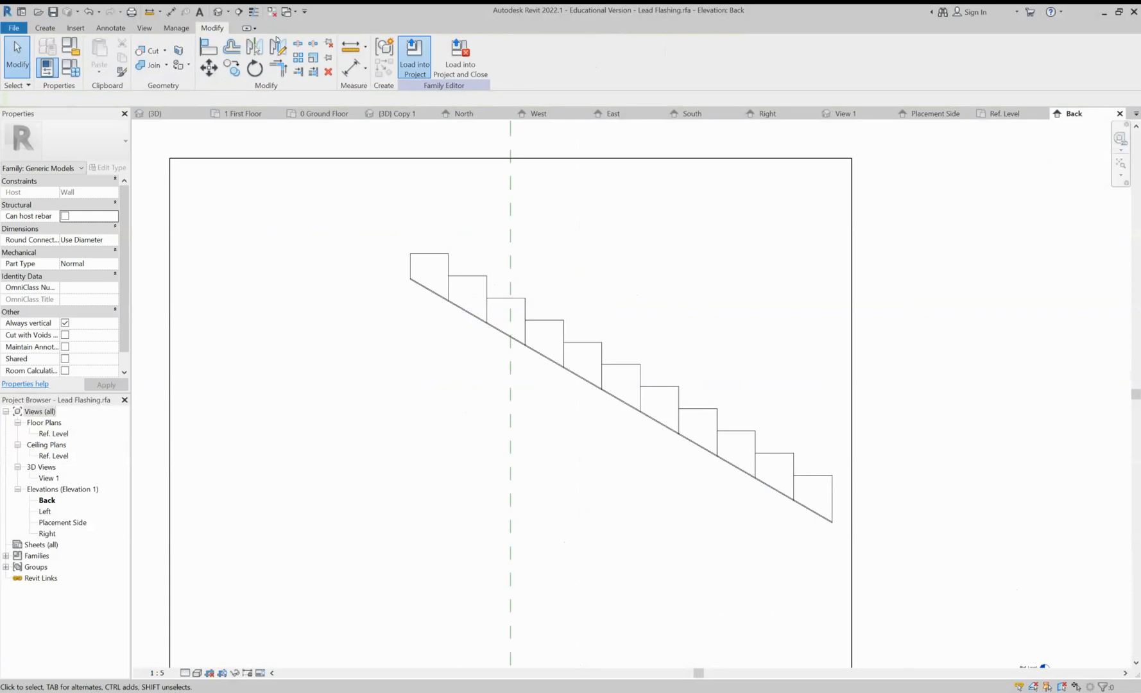
Reload the Lead Flashing family into the project, overwriting the existing version, and move the flashing's upper end onto the extension roof apex
{"action": "left_click", "coordinate": [415, 56]}
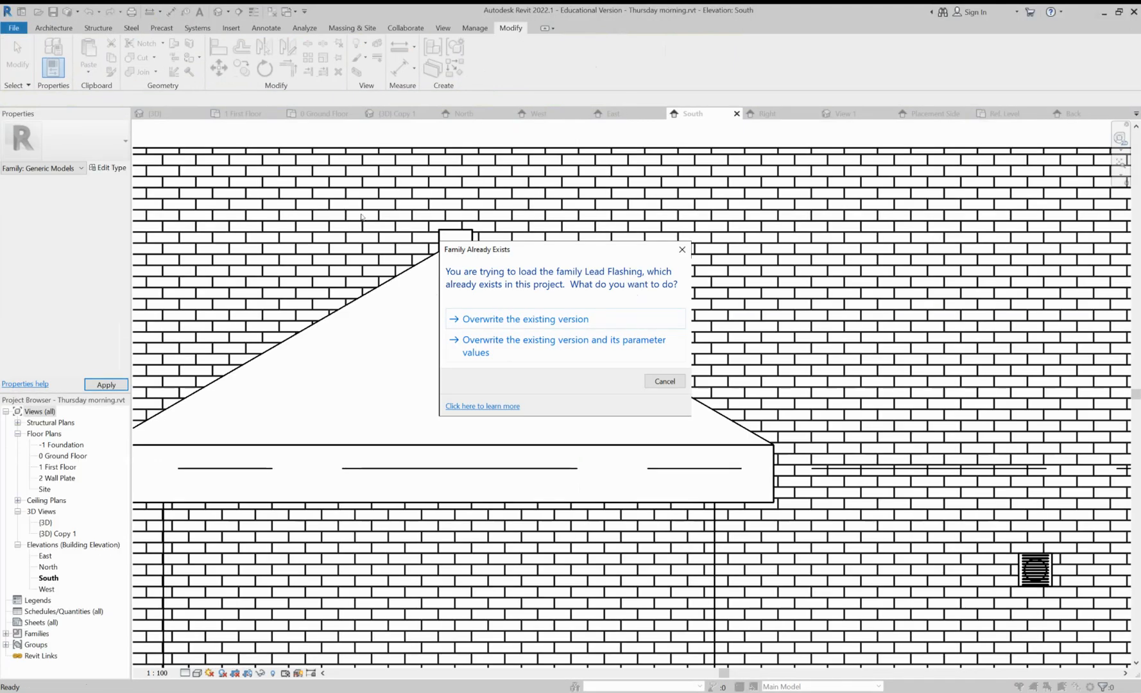
{"action": "key", "text": "Return"}
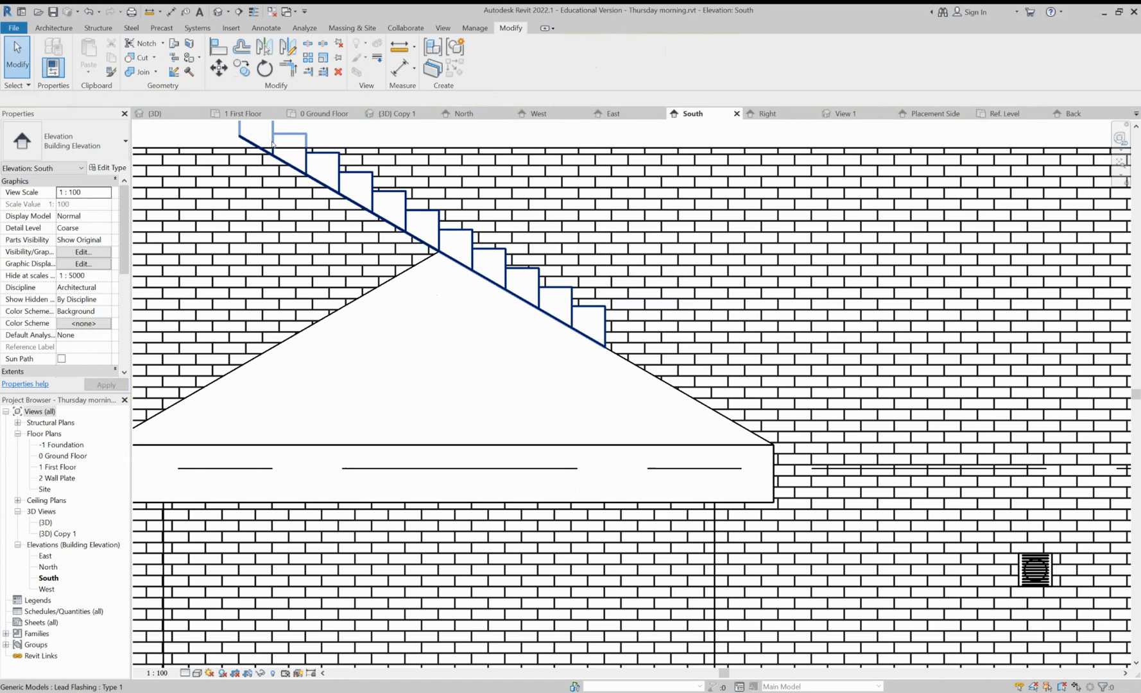
{"action": "left_click", "coordinate": [272, 143]}
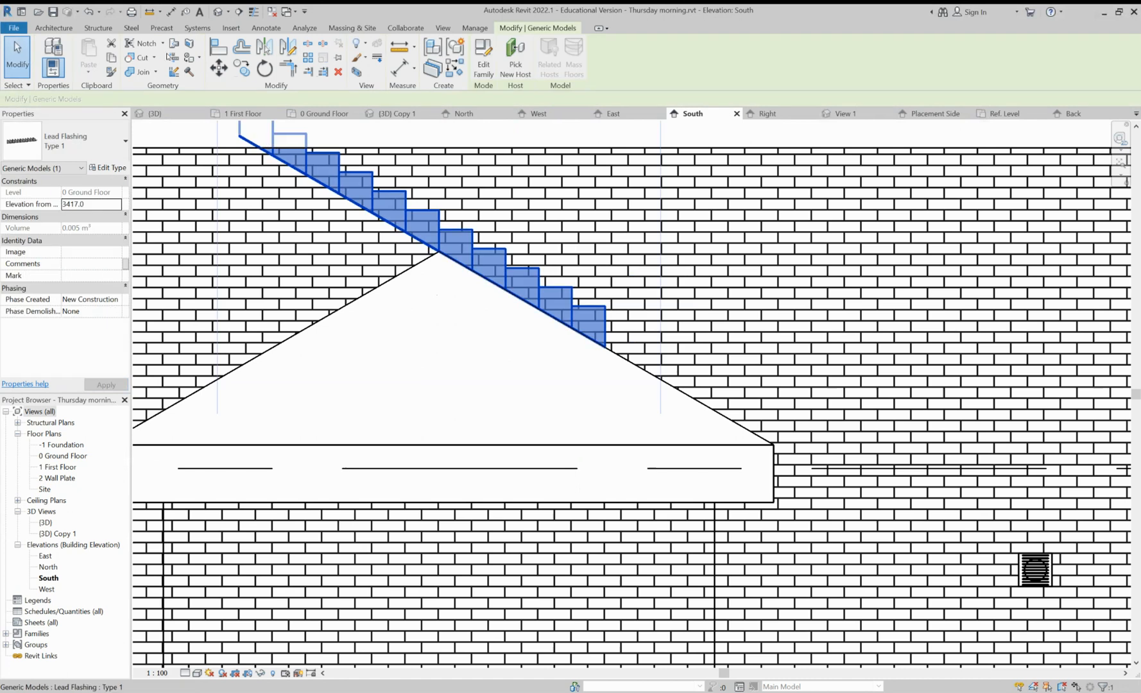
{"action": "left_click", "coordinate": [218, 68]}
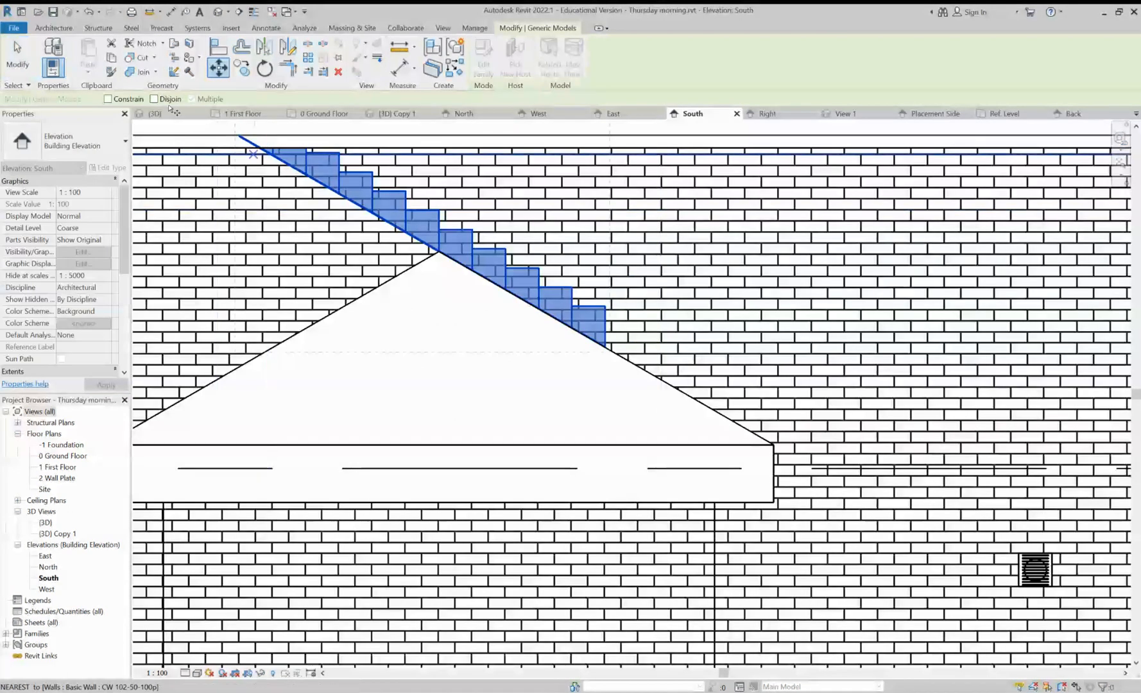
{"action": "middle_click_drag", "start_coordinate": [248, 161], "coordinate": [302, 221]}
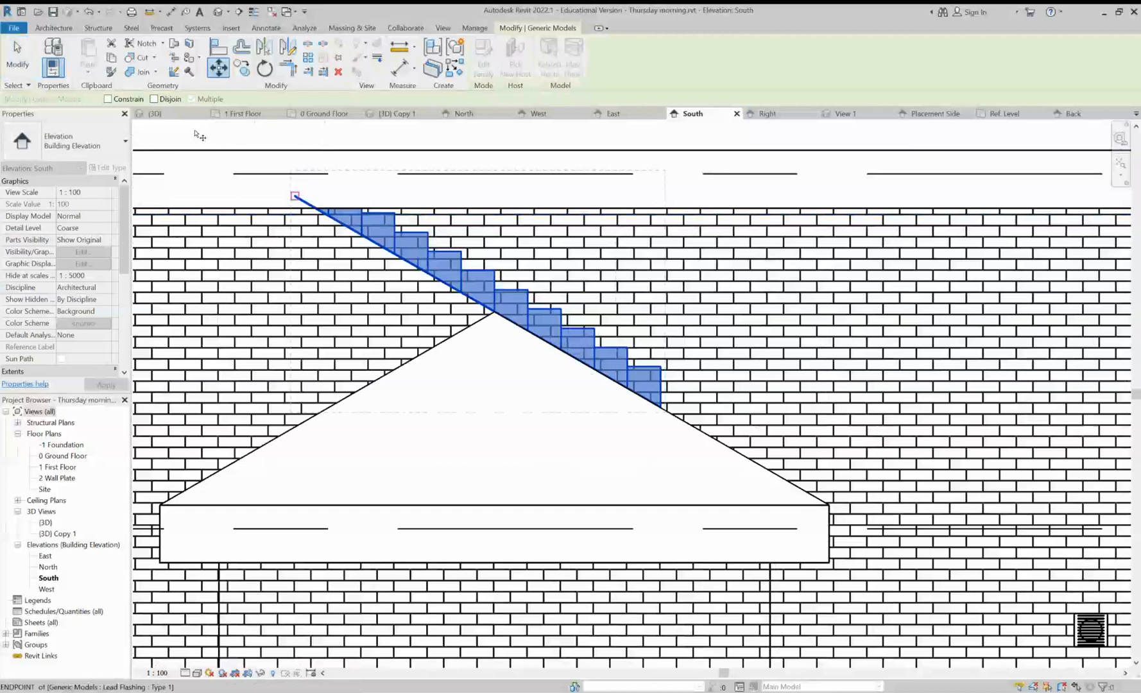
{"action": "left_click", "coordinate": [197, 133]}
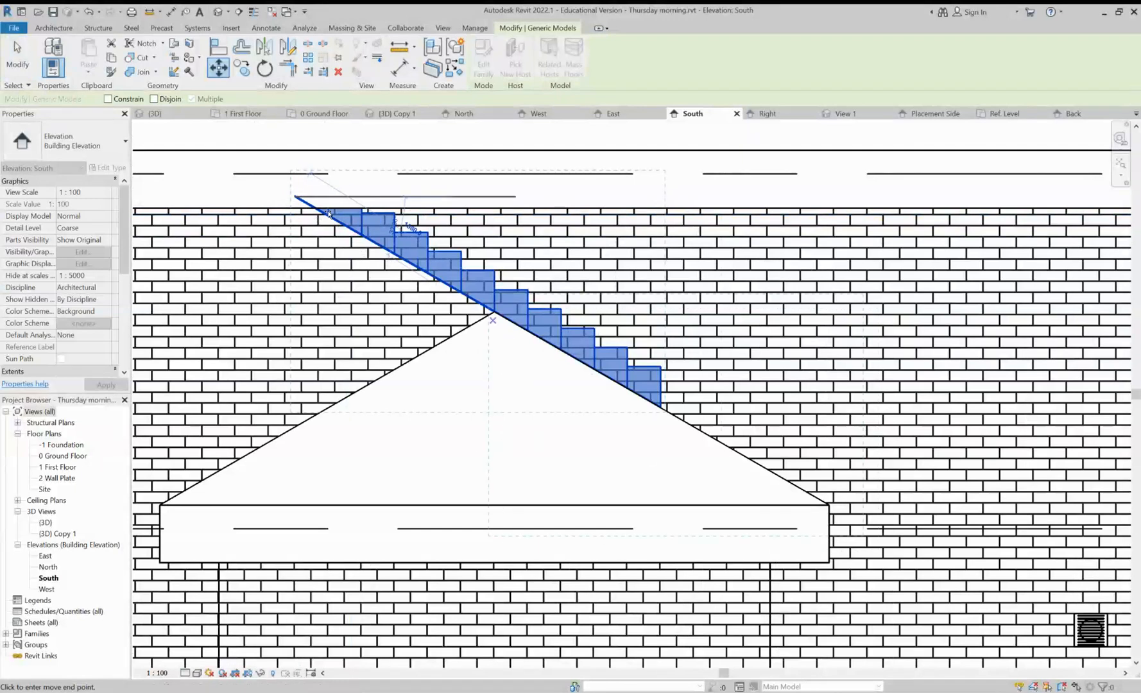
{"action": "scroll", "coordinate": [494, 315], "scroll_direction": "up", "scroll_amount": 8}
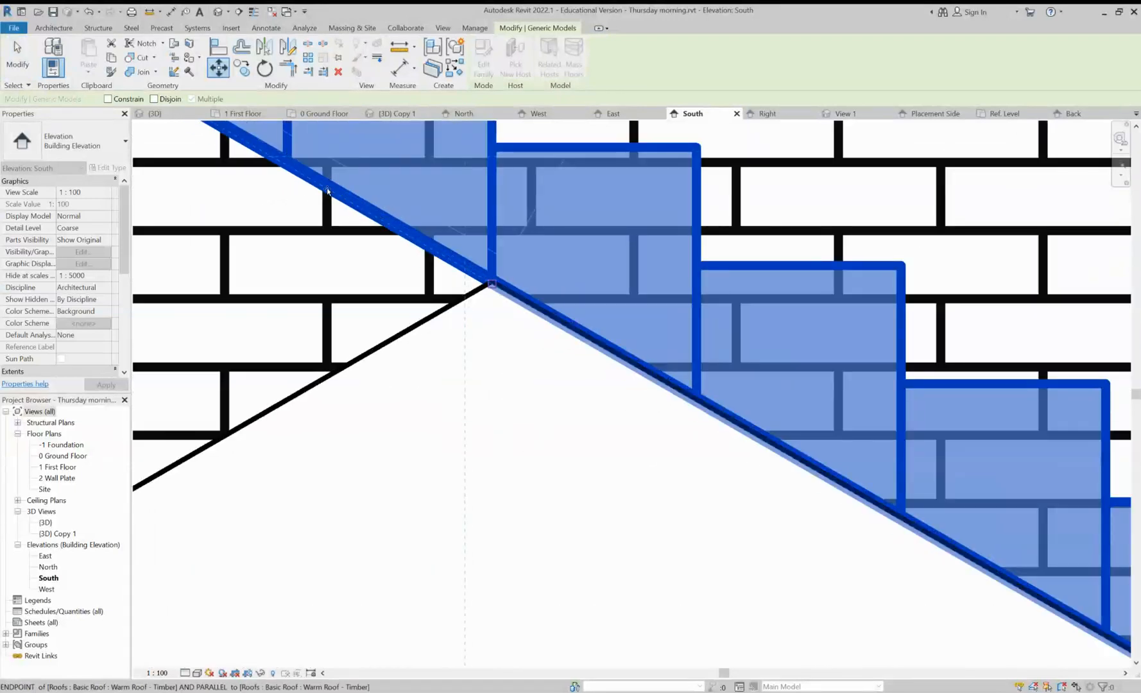
{"action": "left_click", "coordinate": [327, 190]}
{"action": "scroll", "coordinate": [339, 292], "scroll_direction": "down", "scroll_amount": 5}
{"action": "scroll", "coordinate": [504, 420], "scroll_direction": "down", "scroll_amount": 1}
{"action": "middle_click_drag", "start_coordinate": [395, 369], "coordinate": [281, 266]}
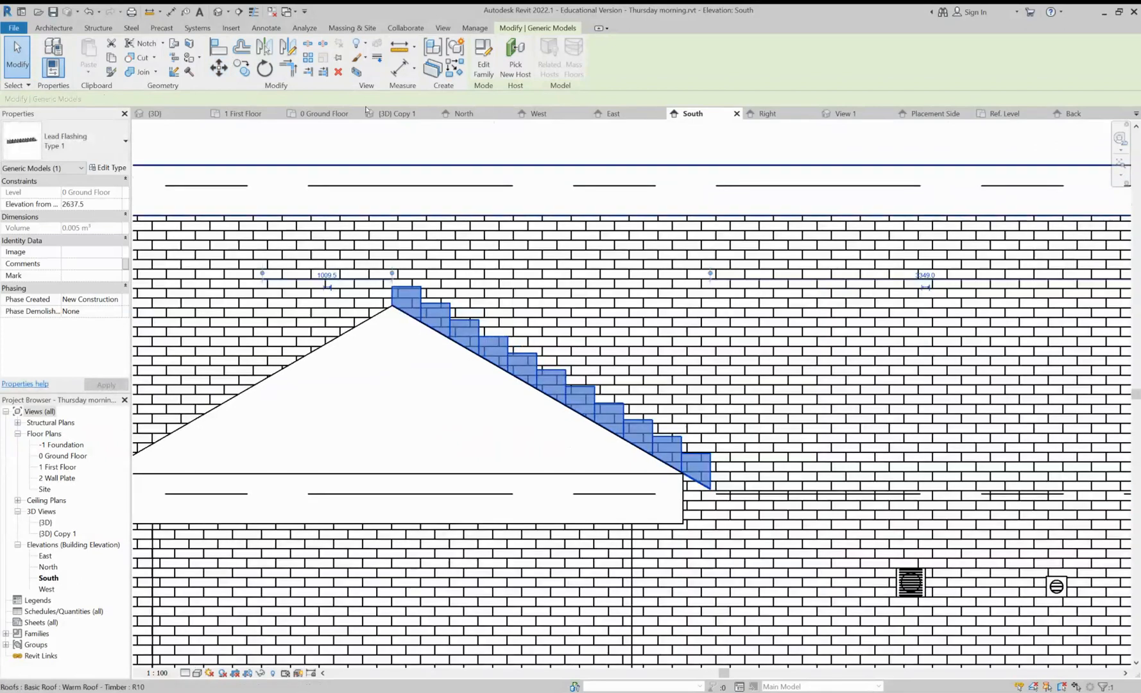
Delete the lowest step with its strip in the family's Back elevation and reload the family, overwriting the existing version
{"action": "double_click", "coordinate": [465, 323]}
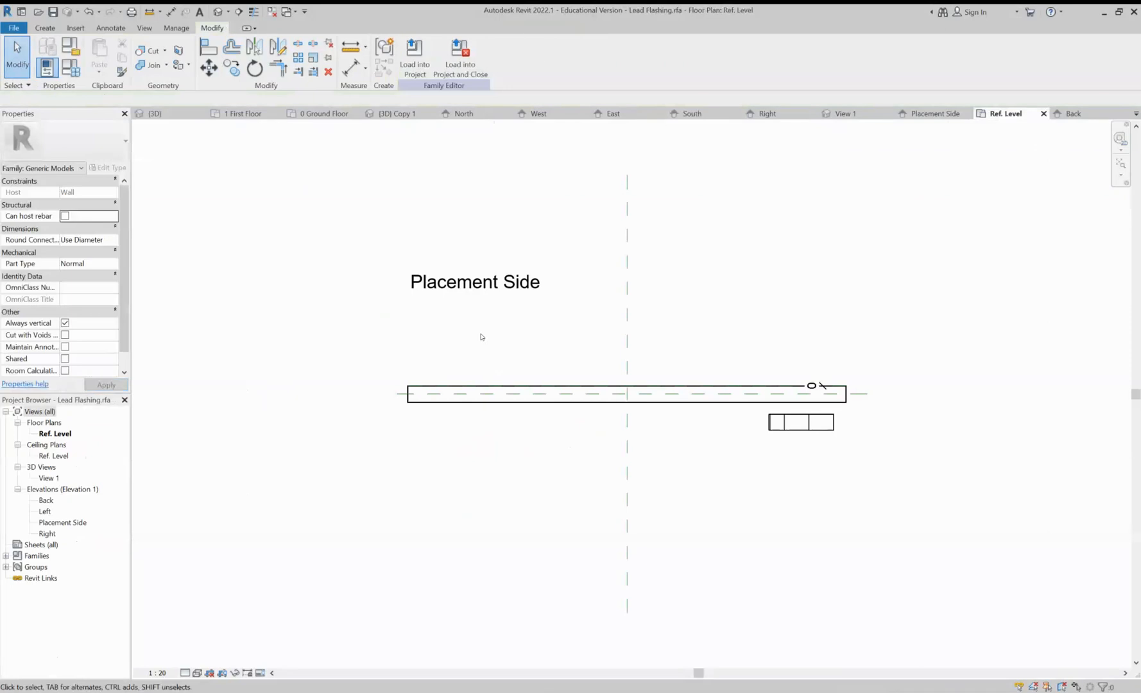
{"action": "left_click", "coordinate": [932, 114]}
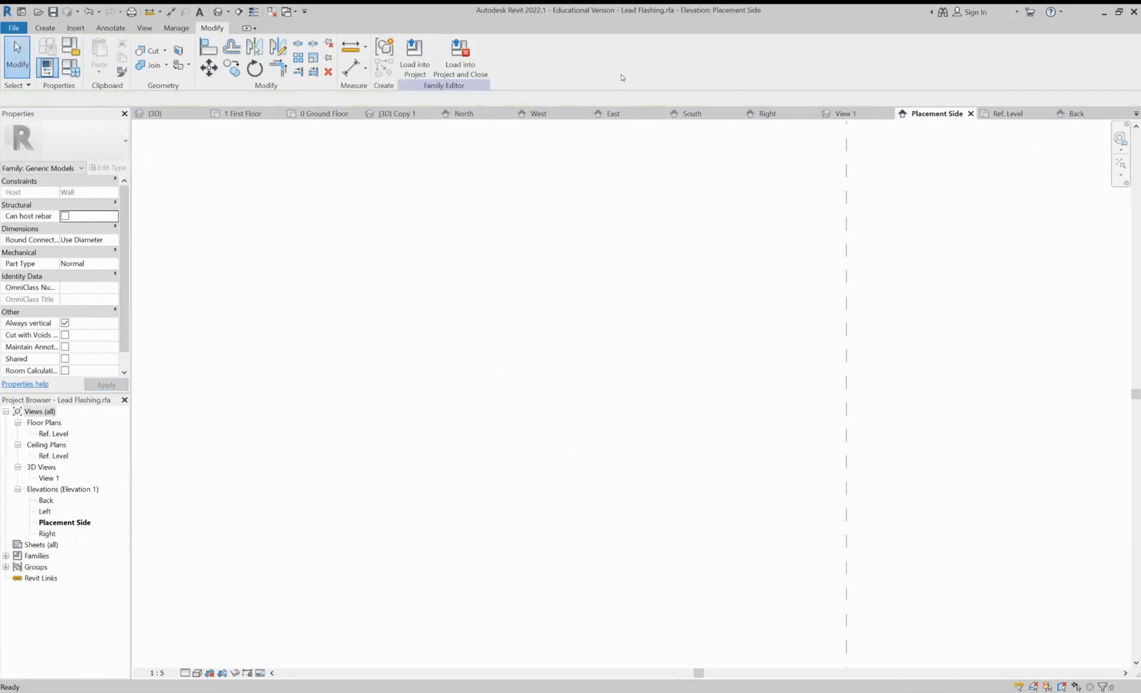
{"action": "left_click", "coordinate": [1074, 115]}
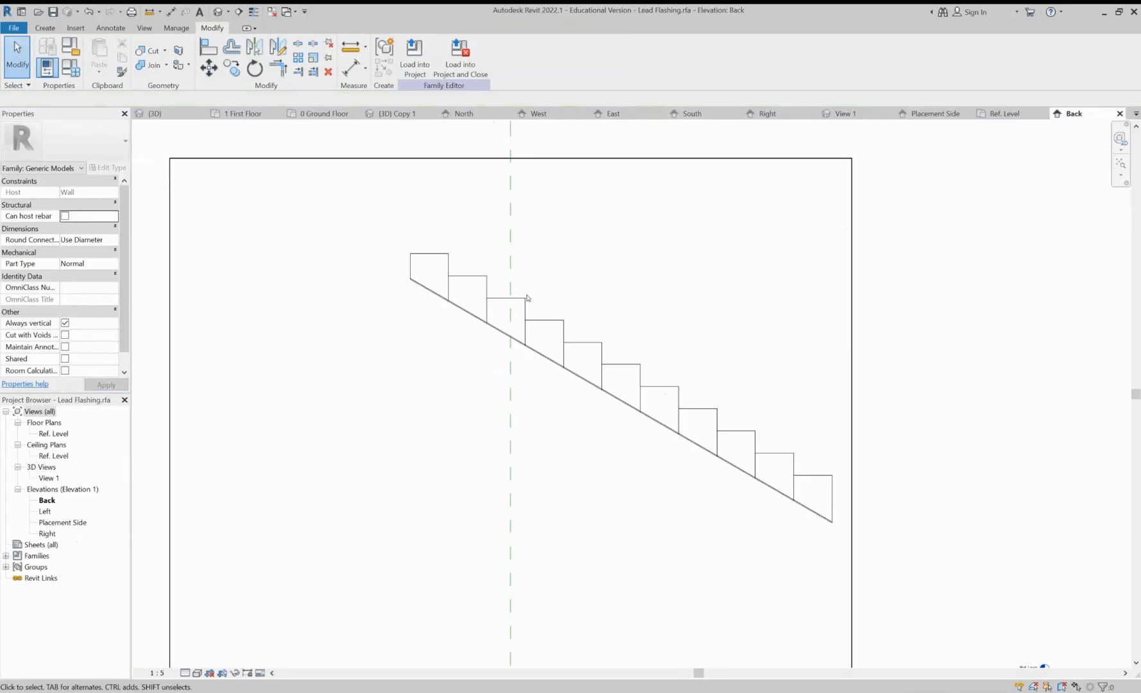
{"action": "left_click_drag", "start_coordinate": [784, 435], "coordinate": [852, 545]}
{"action": "key", "text": "Delete"}
{"action": "left_click", "coordinate": [460, 61]}
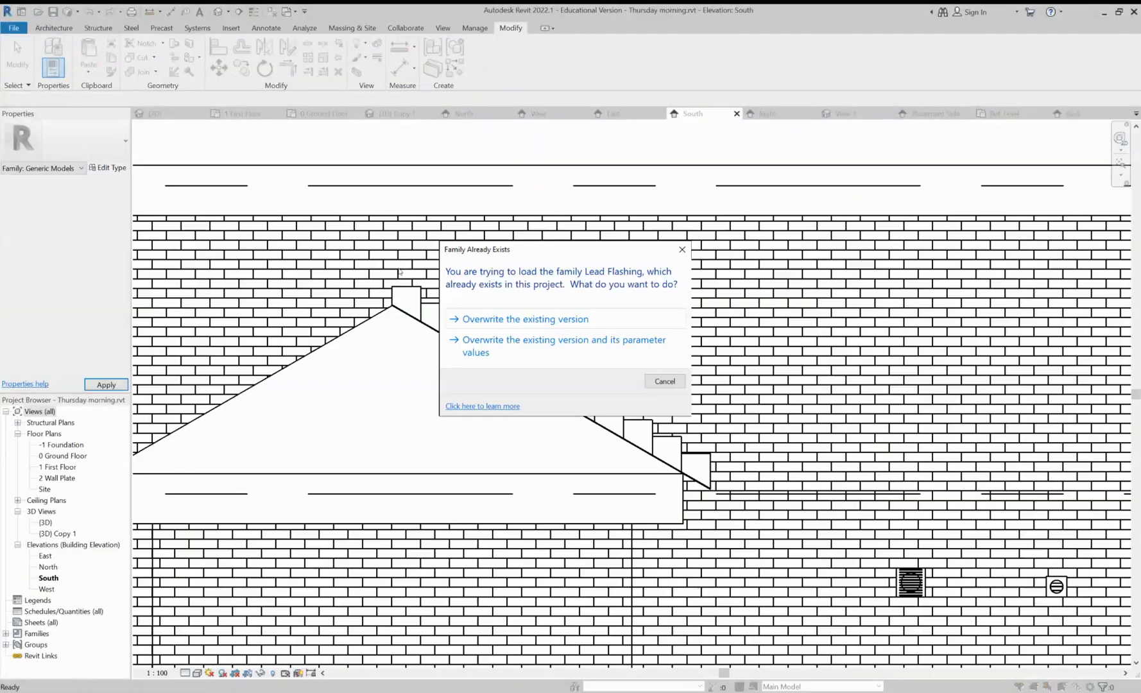
{"action": "key", "text": "Return"}
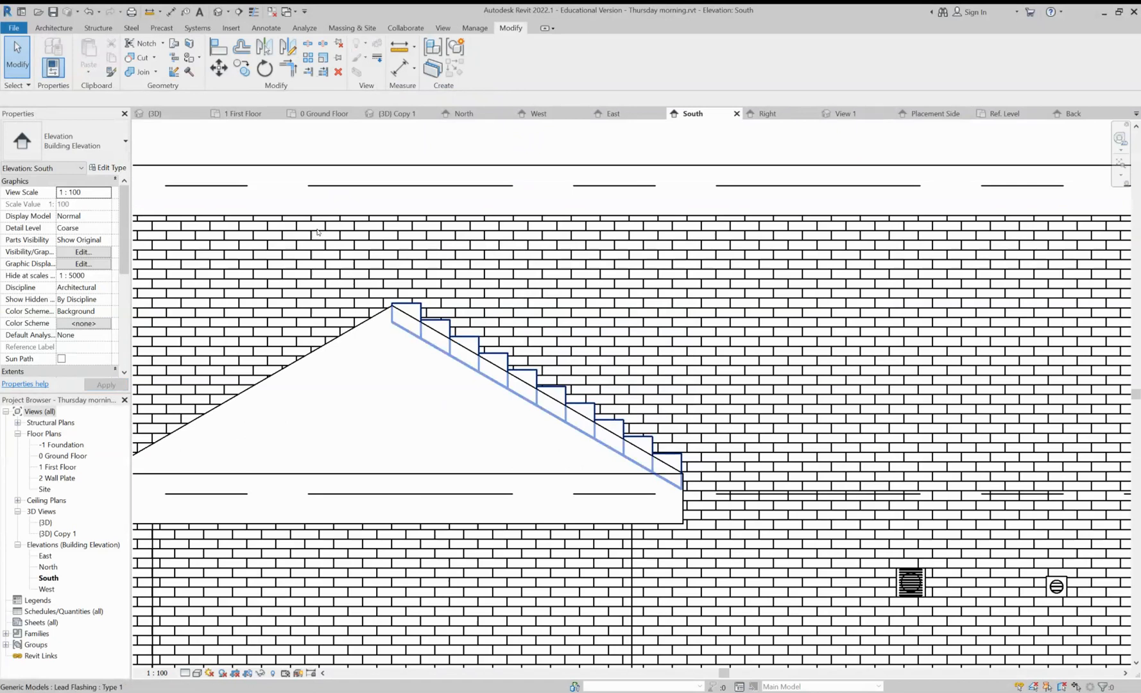
Lift the flashing clear of the extension roof, and move it by the lower corner of its uppermost step onto the apex
{"action": "left_click", "coordinate": [478, 347]}
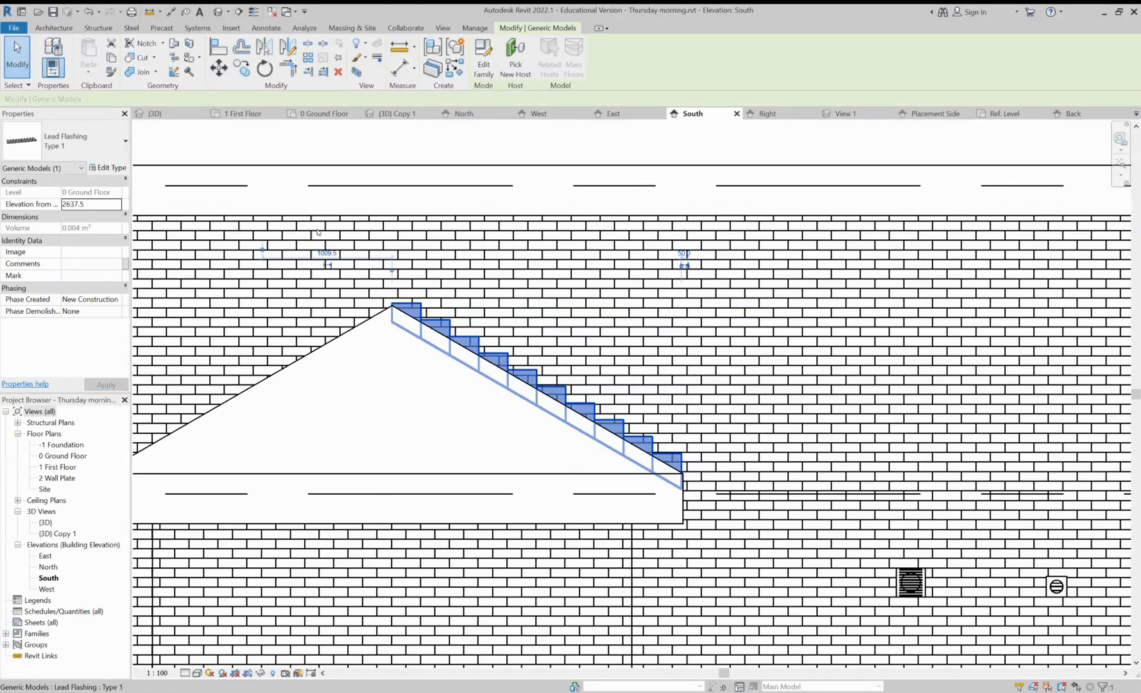
{"action": "left_click_drag", "start_coordinate": [475, 346], "coordinate": [479, 301]}
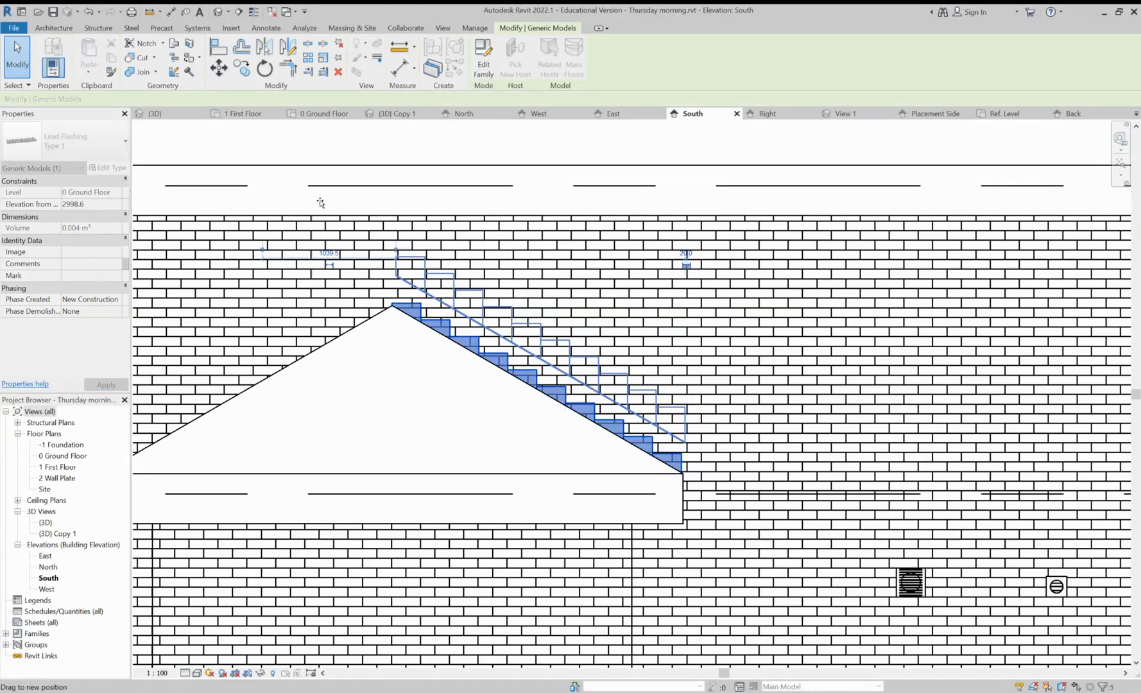
{"action": "scroll", "coordinate": [378, 254], "scroll_direction": "up", "scroll_amount": 4}
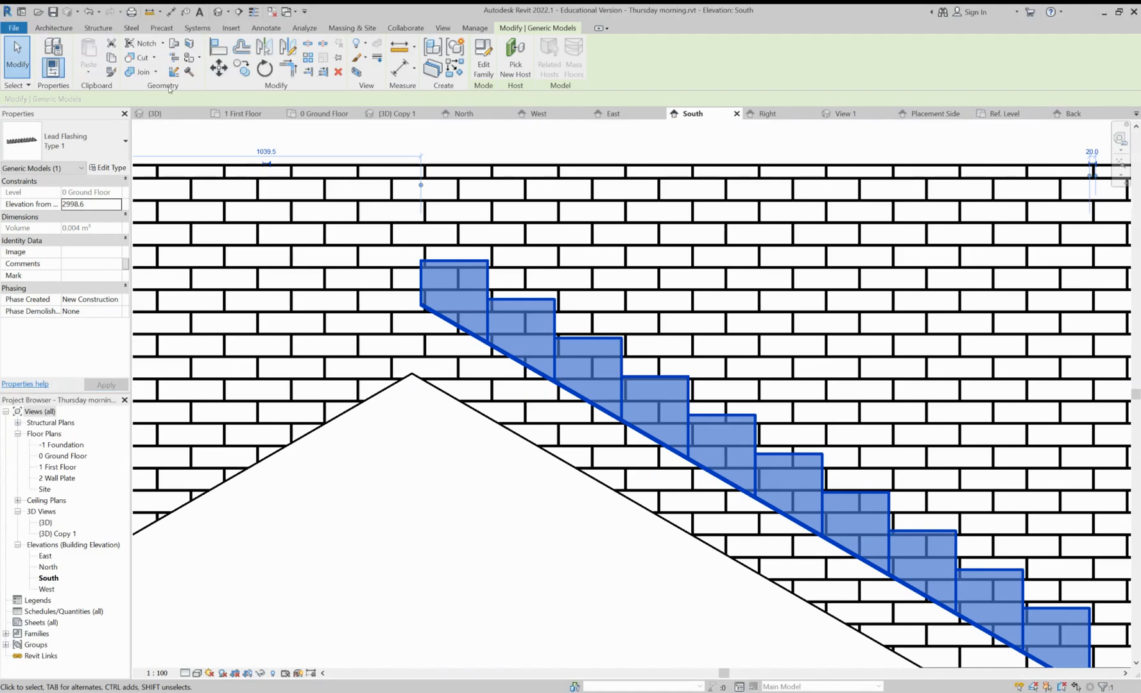
{"action": "left_click", "coordinate": [218, 68]}
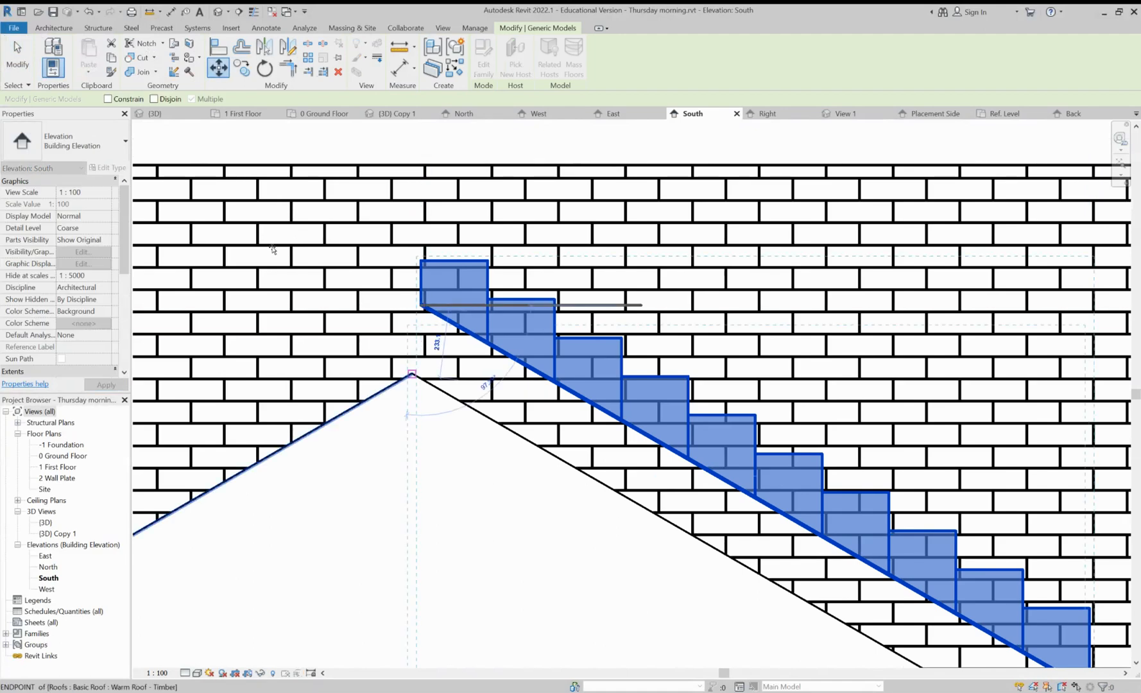
{"action": "left_click", "coordinate": [411, 373]}
{"action": "scroll", "coordinate": [281, 316], "scroll_direction": "down", "scroll_amount": 4}
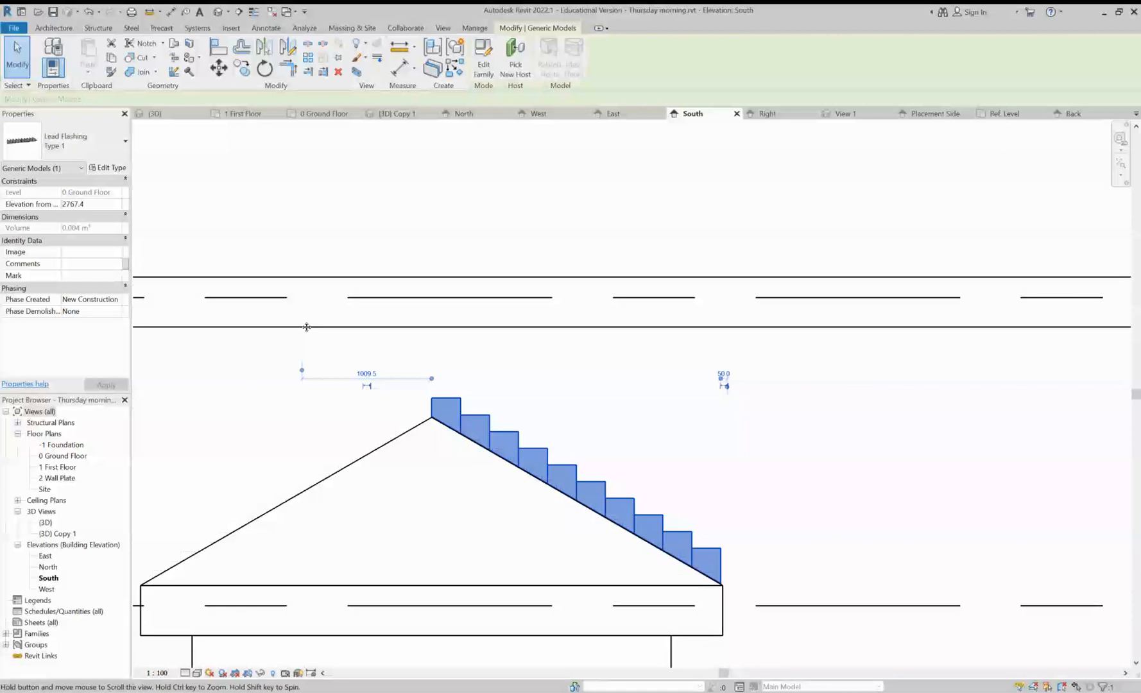
{"action": "middle_click_drag", "start_coordinate": [307, 327], "coordinate": [338, 299]}
{"action": "left_click", "coordinate": [422, 128]}
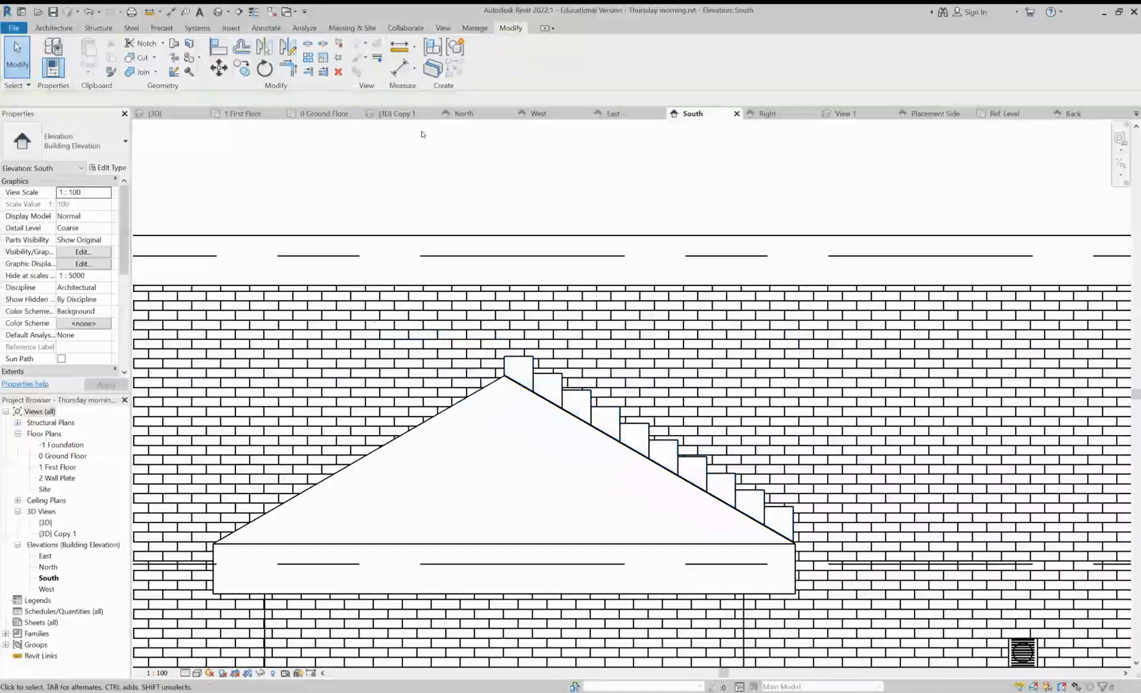
Try to mirror the flashing to the opposite roof slope about a drawn axis
{"action": "left_click", "coordinate": [392, 279]}
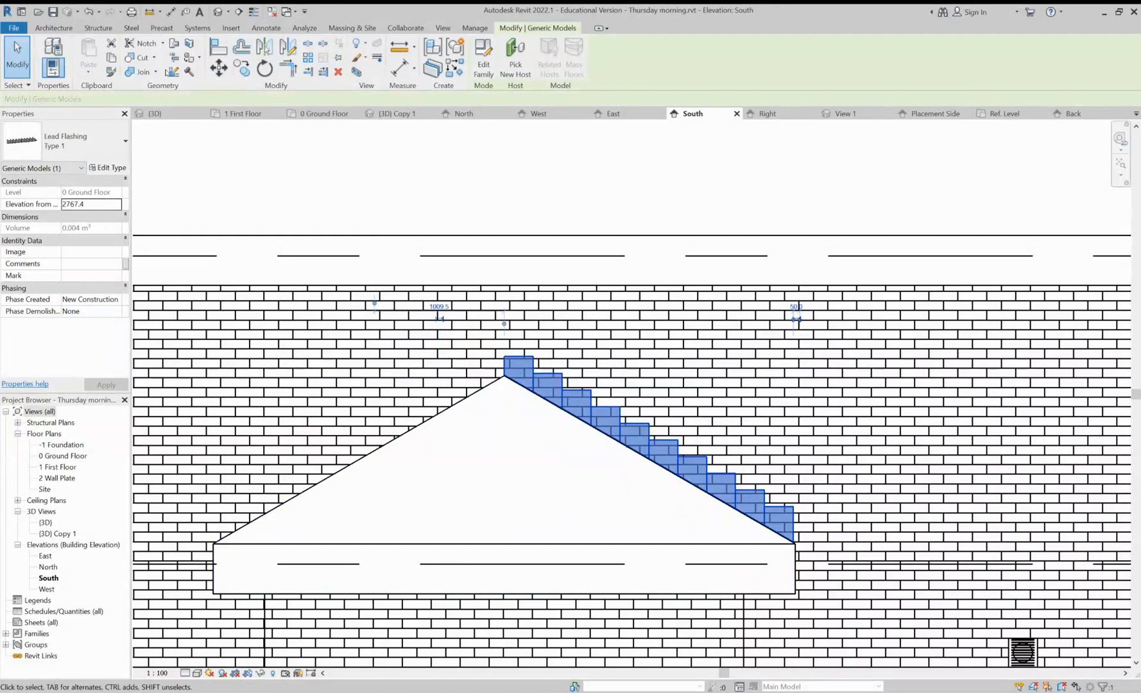
{"action": "left_click", "coordinate": [288, 48]}
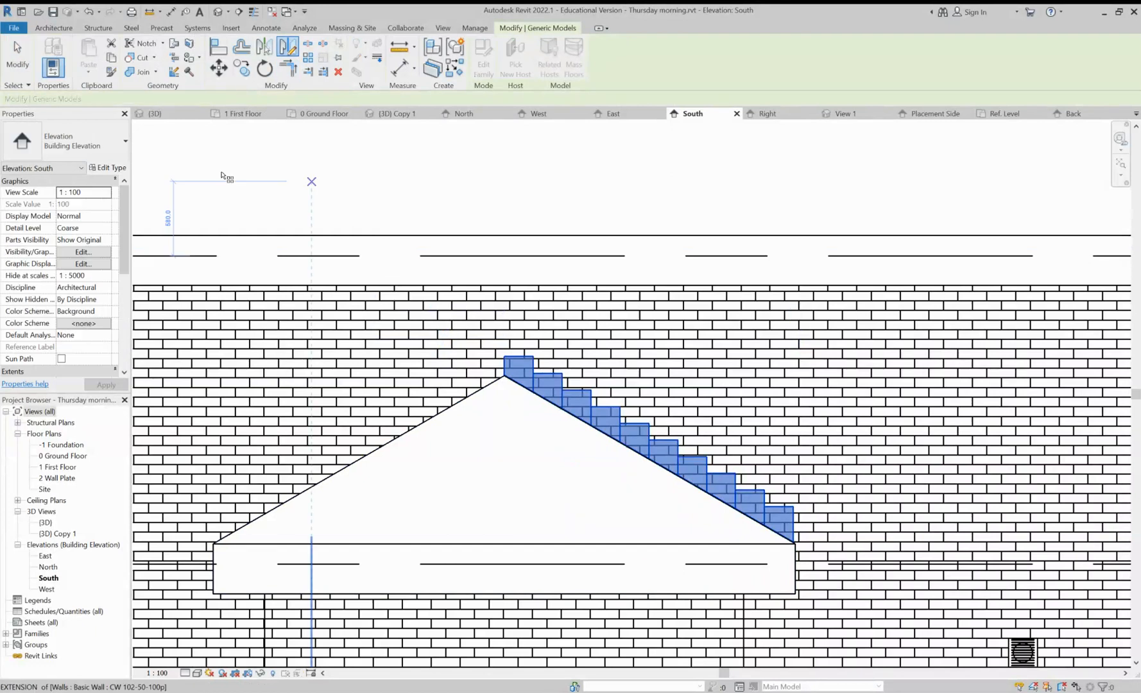
{"action": "left_click", "coordinate": [339, 254]}
{"action": "left_click", "coordinate": [330, 141]}
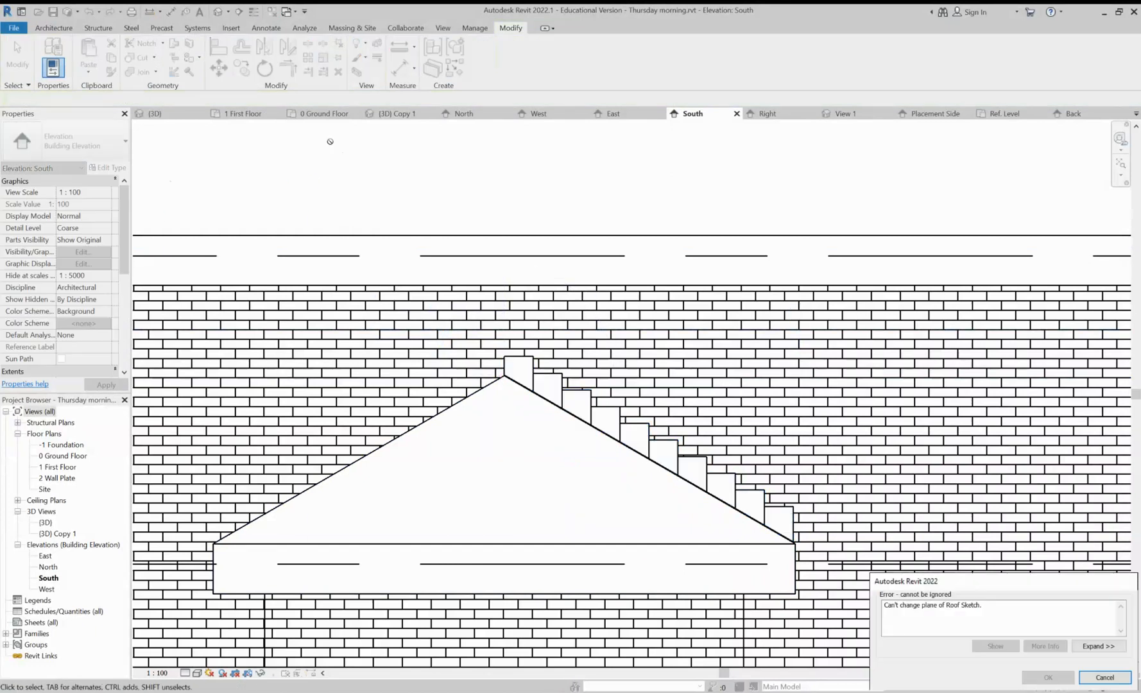
{"action": "key", "text": "Escape"}
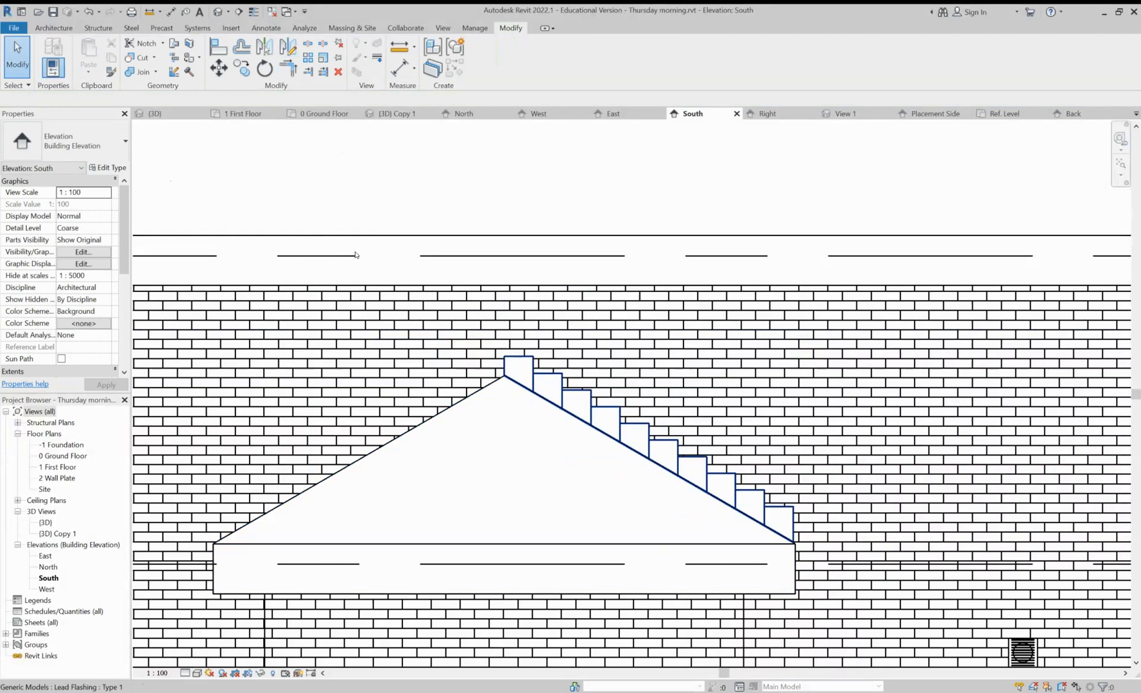
Mirror a copy of the flashing about a vertical axis drawn through the roof apex, and show both flashings in the 3D view
{"action": "left_click", "coordinate": [532, 377]}
{"action": "key", "text": "r"}
{"action": "key", "text": "o"}
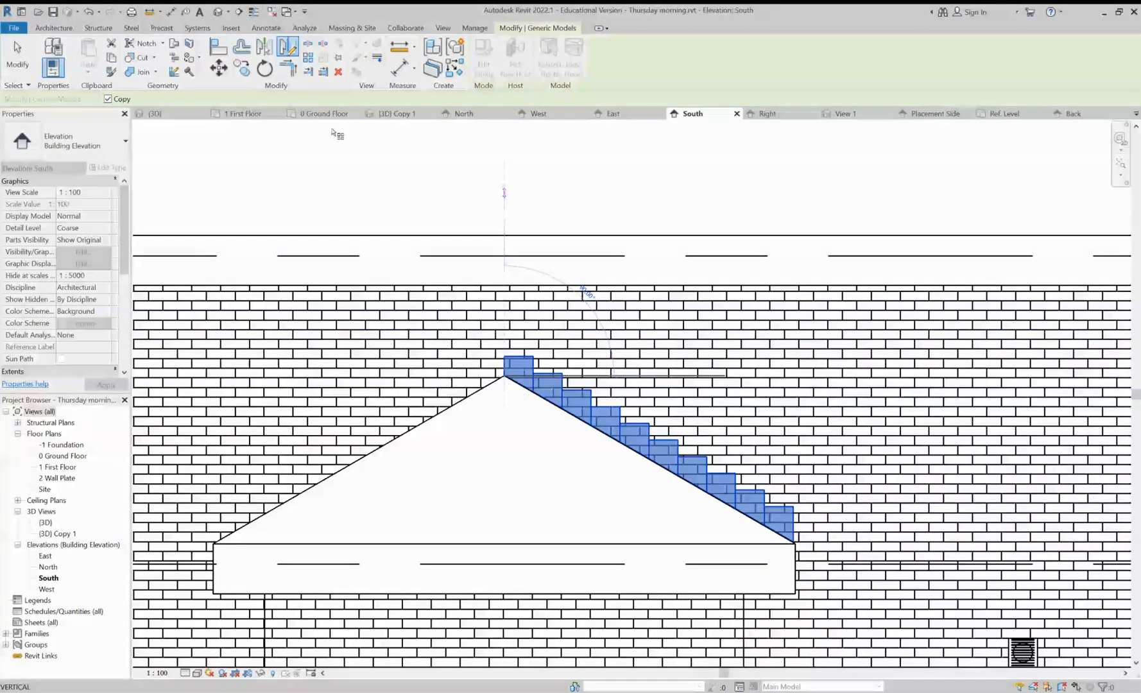
{"action": "left_click", "coordinate": [504, 202]}
{"action": "left_click", "coordinate": [372, 136]}
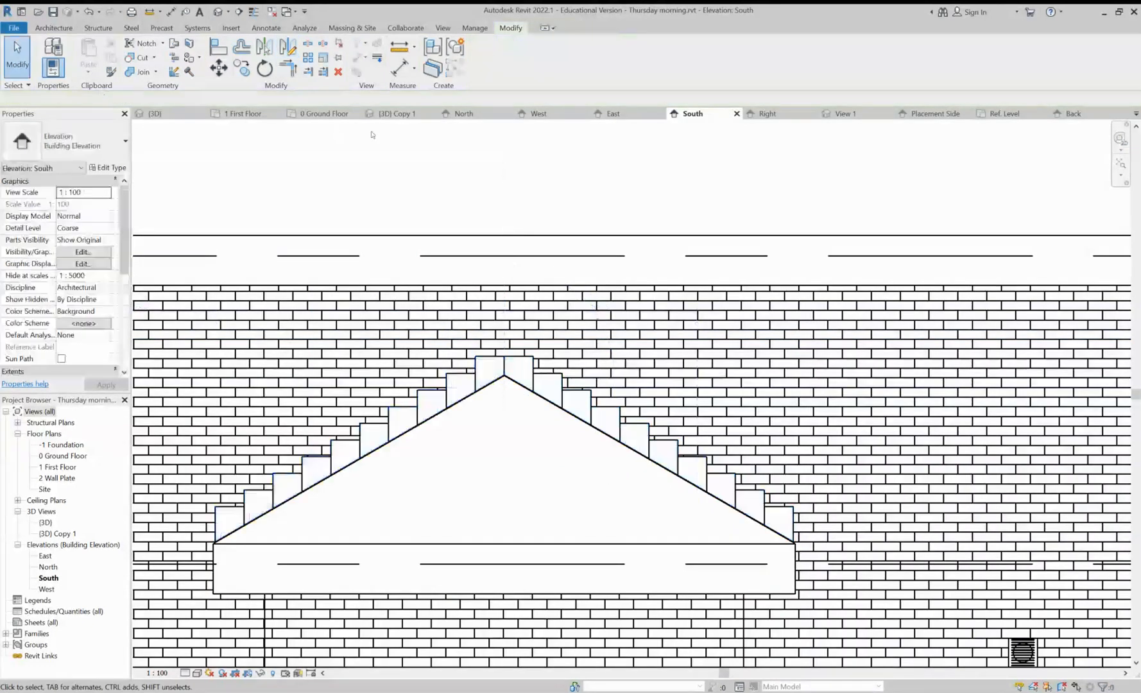
{"action": "scroll", "coordinate": [370, 142], "scroll_direction": "down", "scroll_amount": 2}
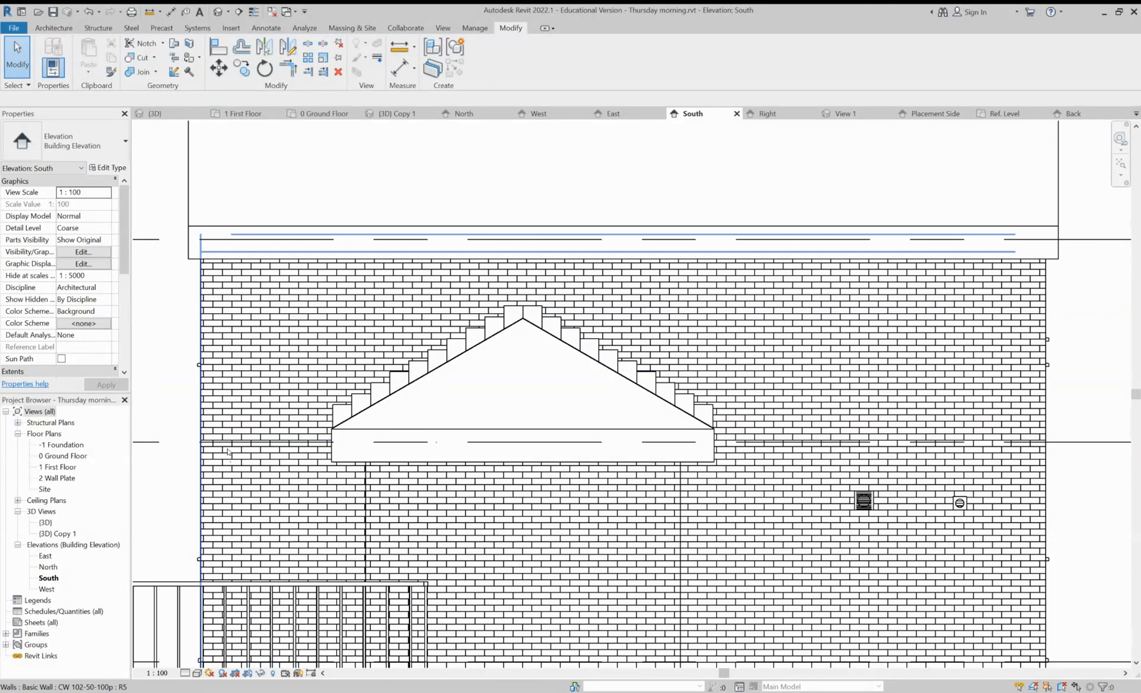
{"action": "left_click", "coordinate": [154, 113]}
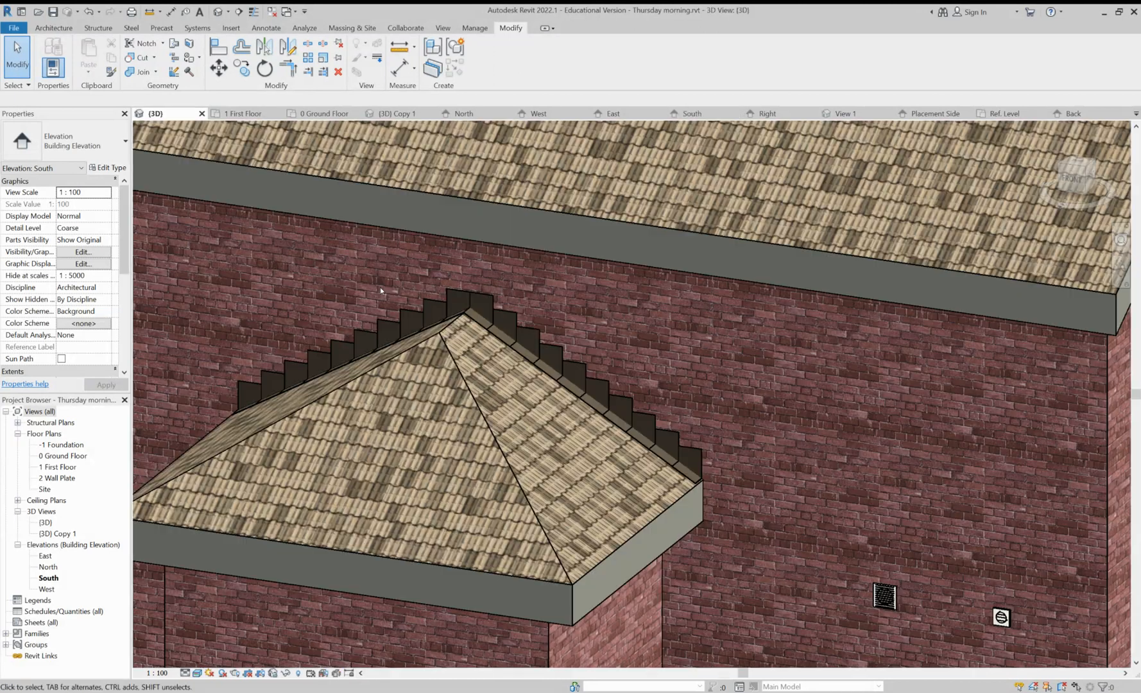